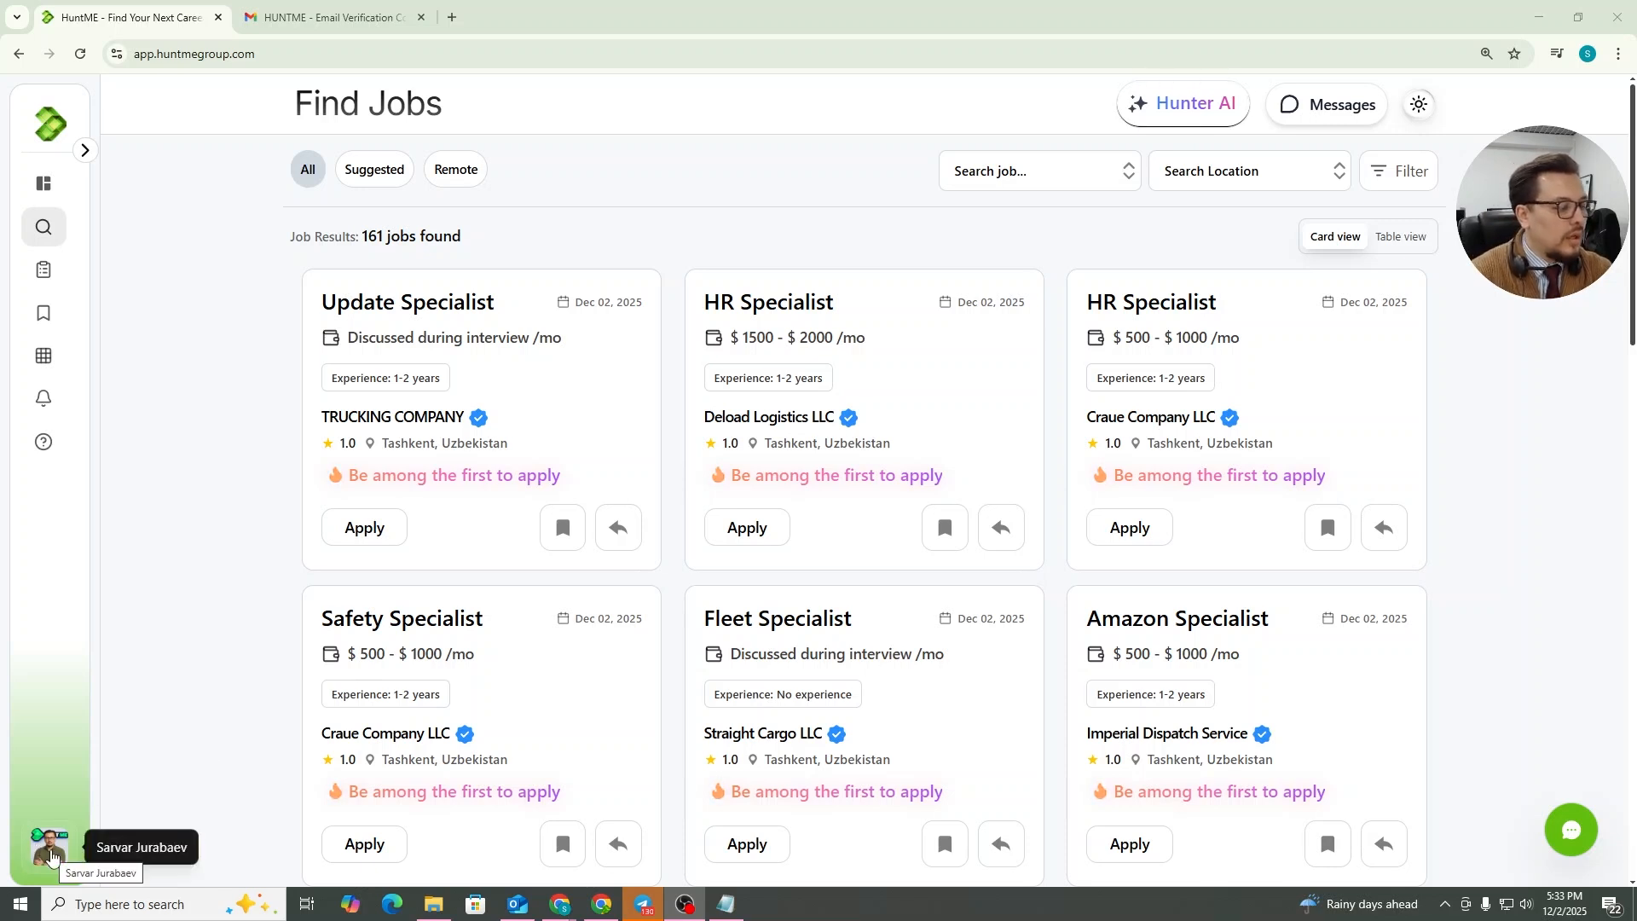
# Open the user's profile page from the account menu
pyautogui.click(51, 855)
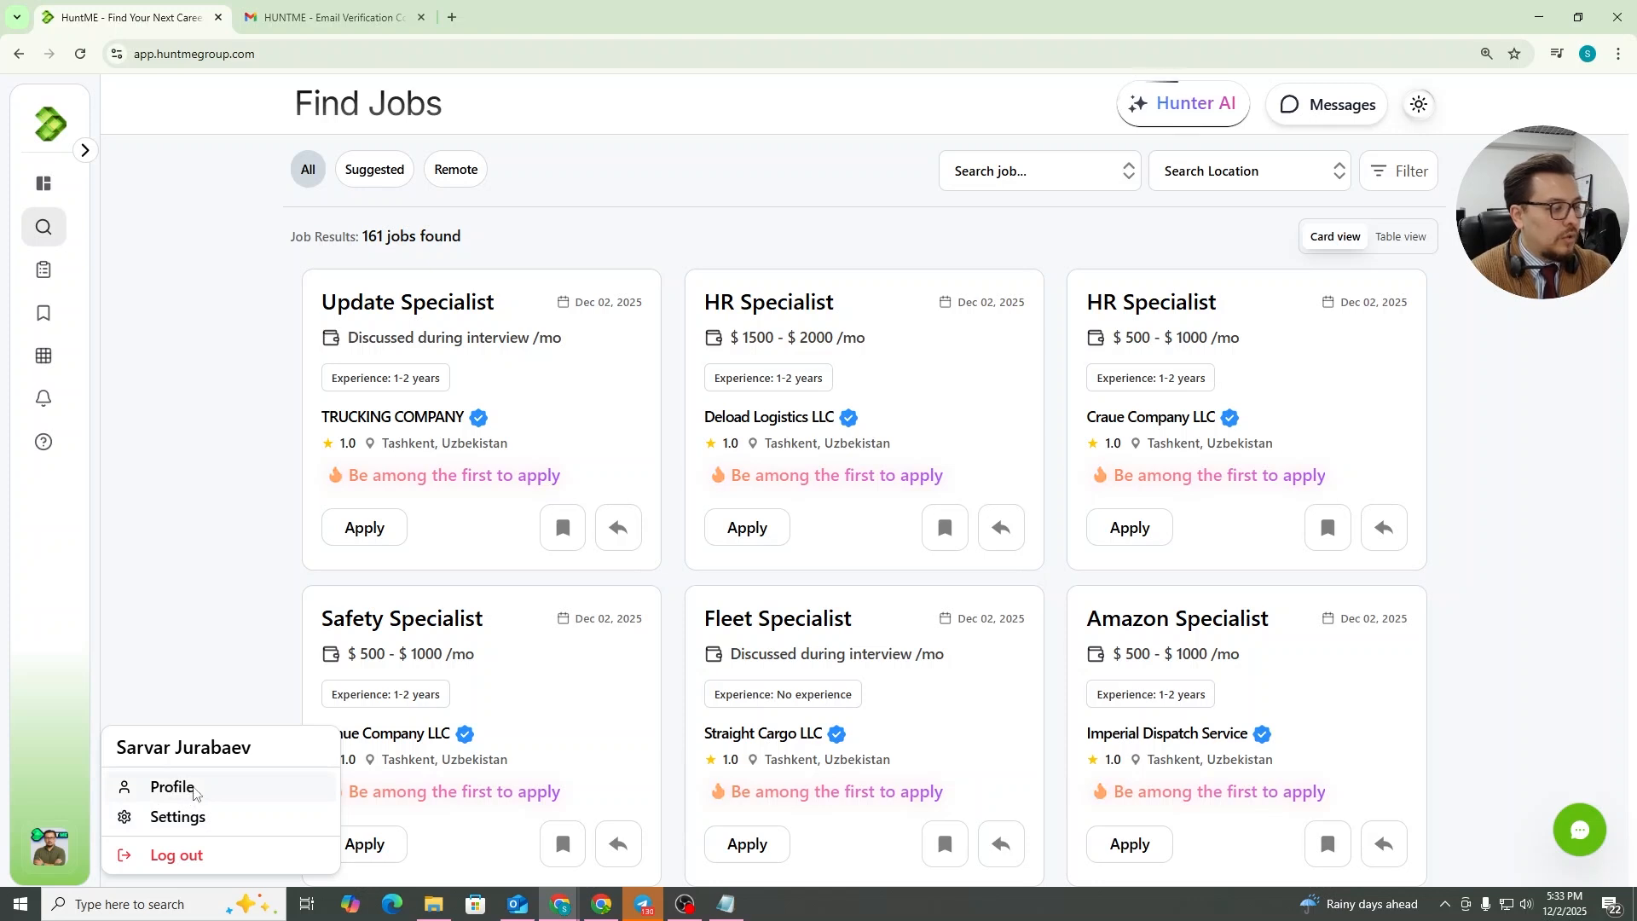
pyautogui.click(173, 787)
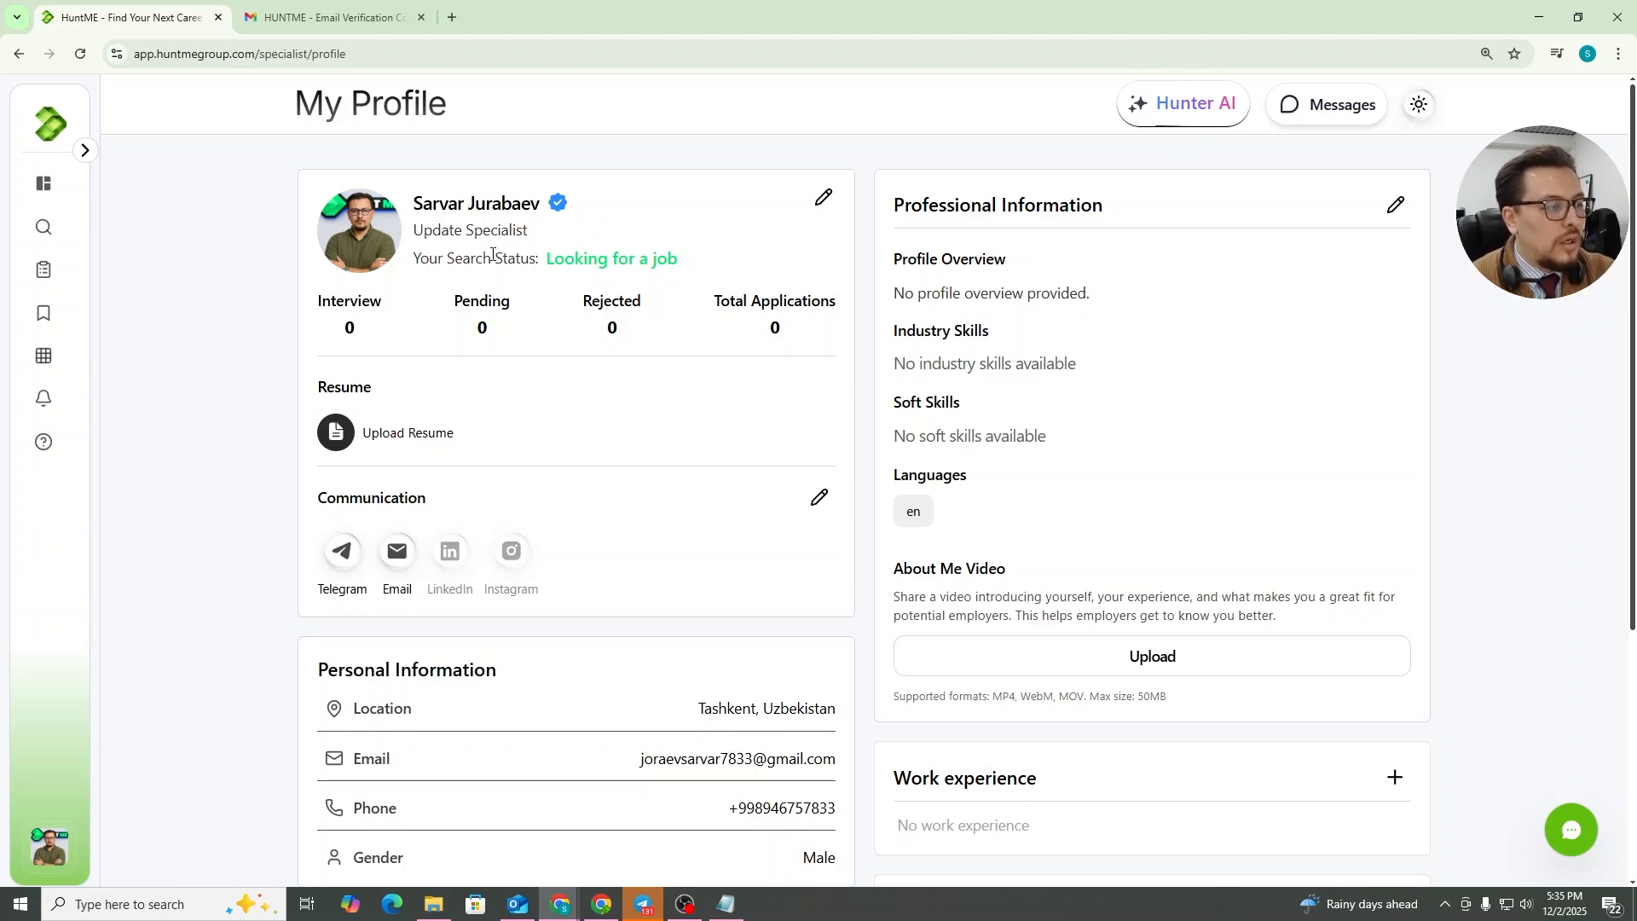
# Review the profile information editor, including the photo update dialog and name fields, and close it without changes
pyautogui.click(822, 199)
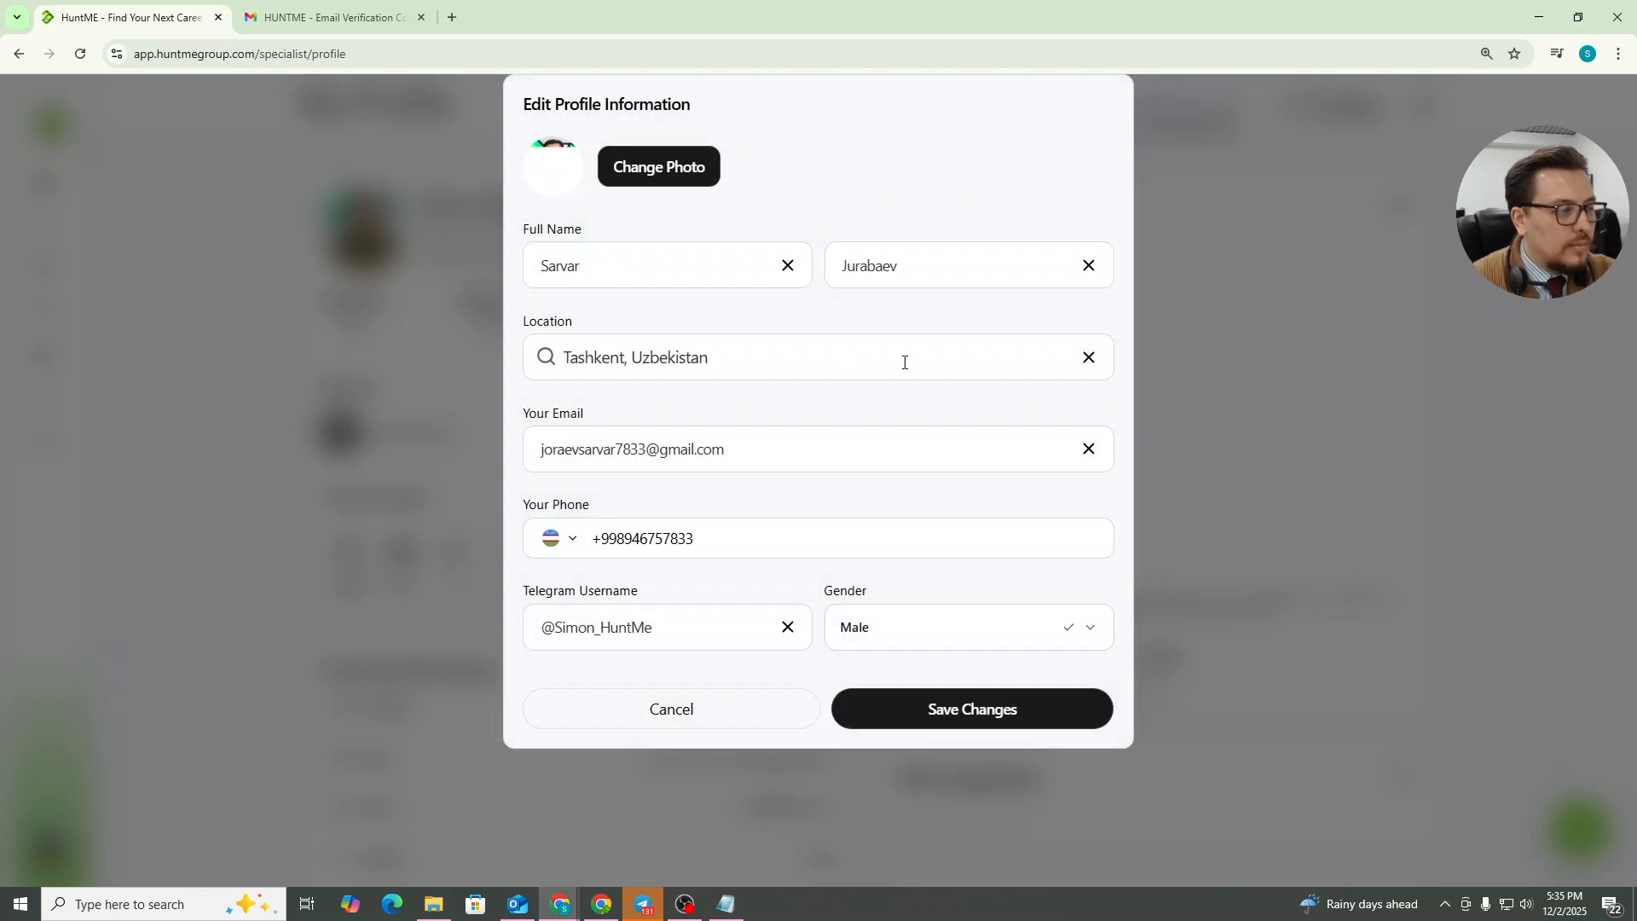
pyautogui.click(634, 177)
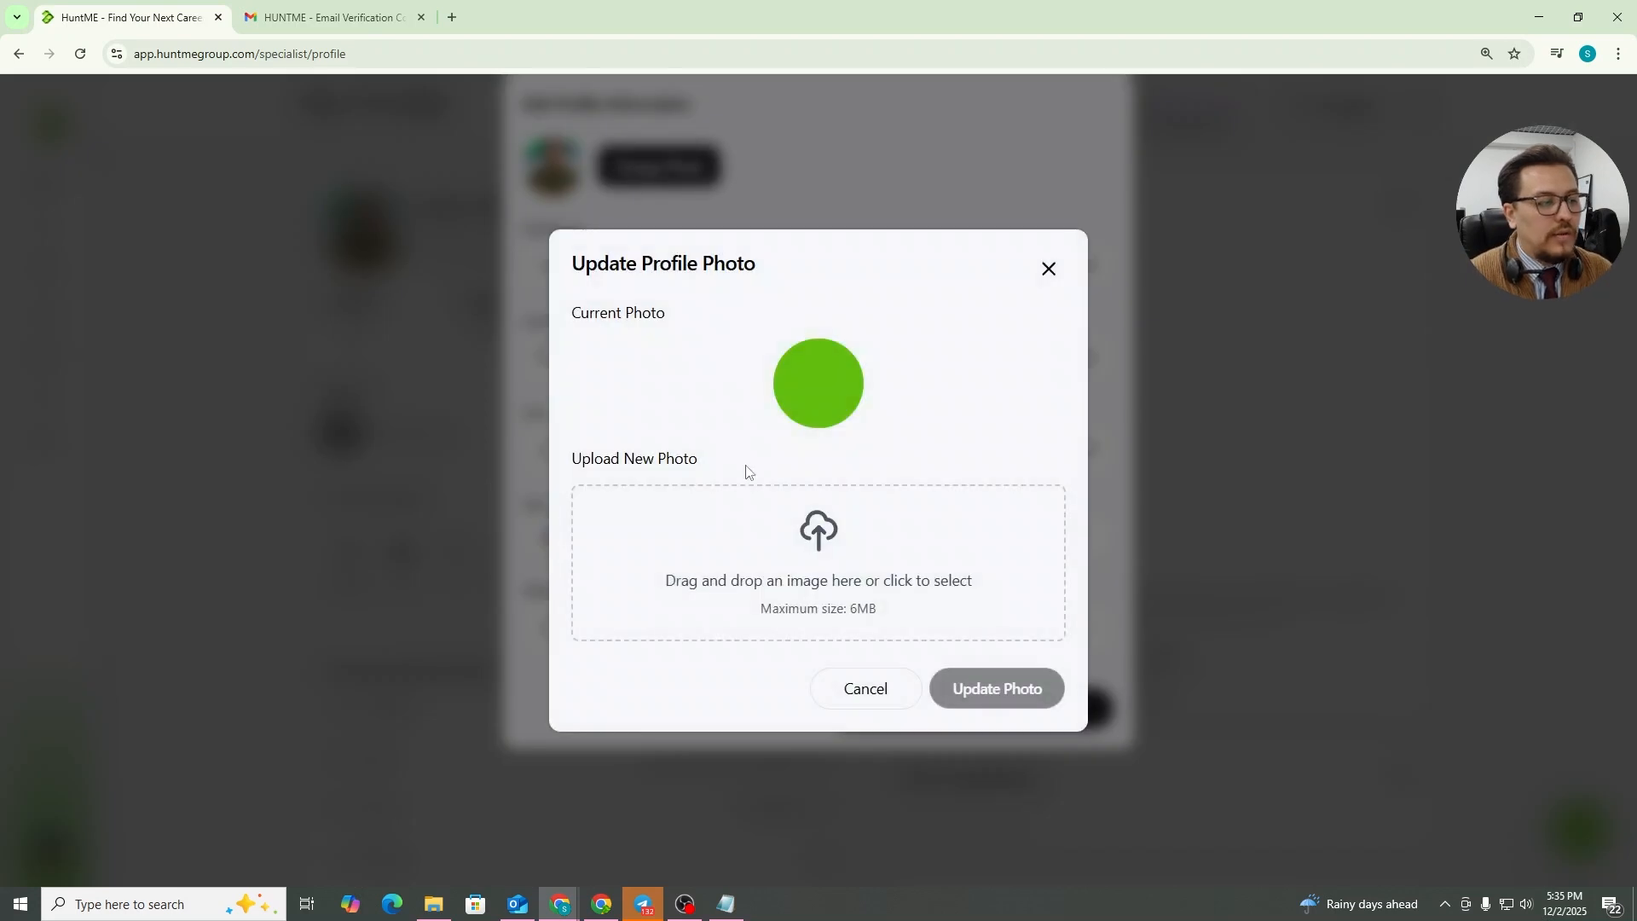
pyautogui.click(1049, 268)
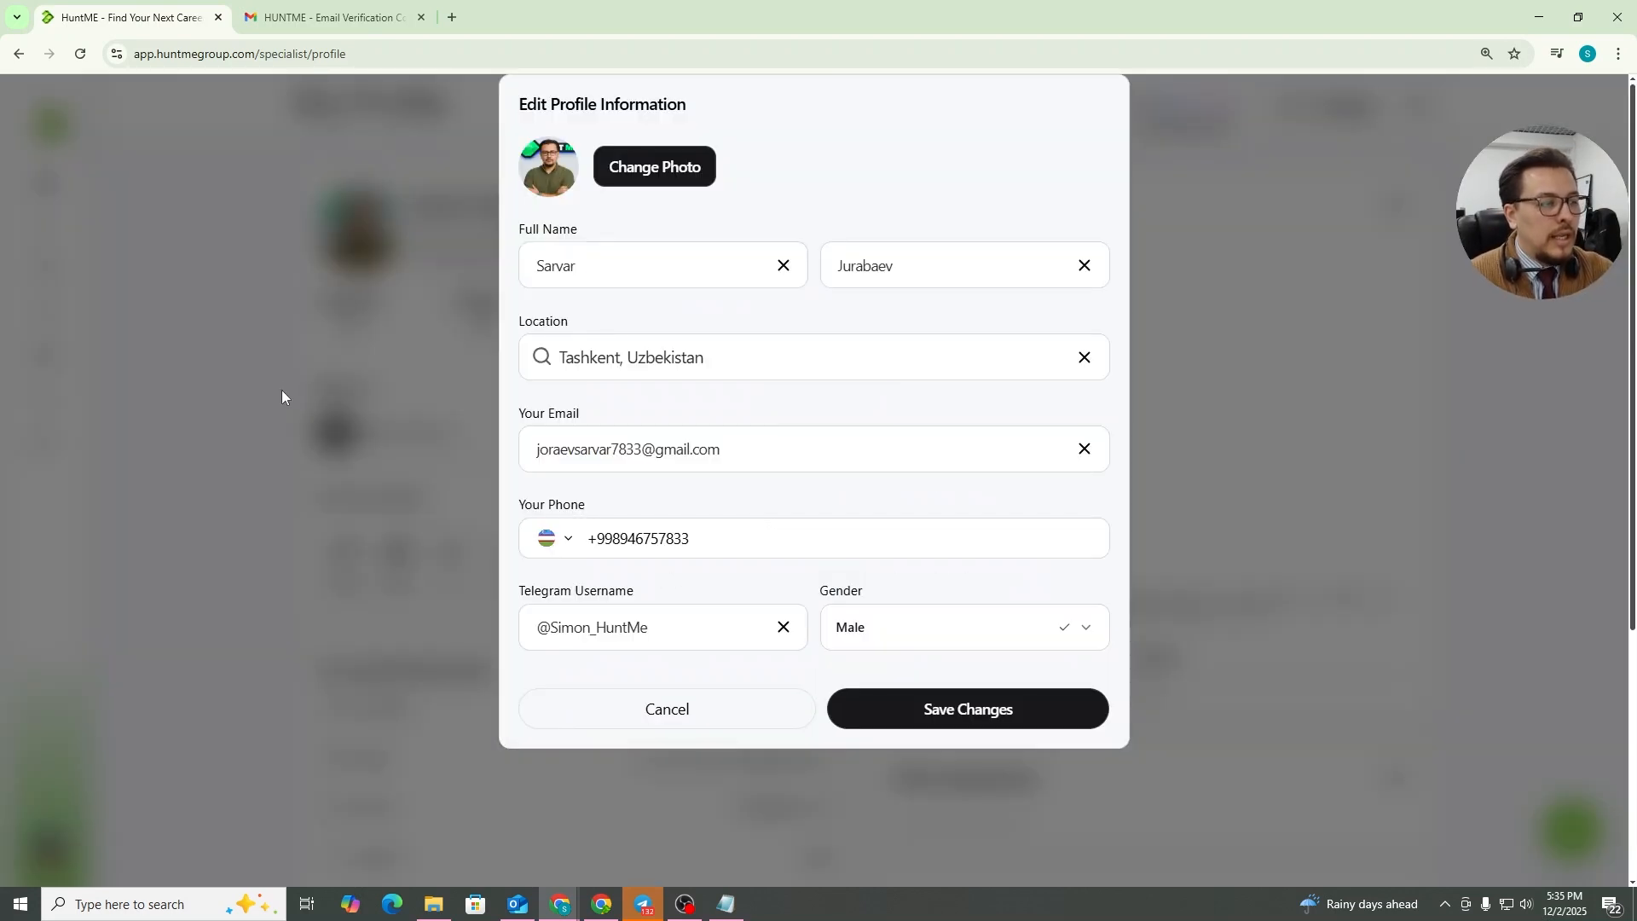
pyautogui.moveTo(618, 269); pyautogui.dragTo(399, 255)
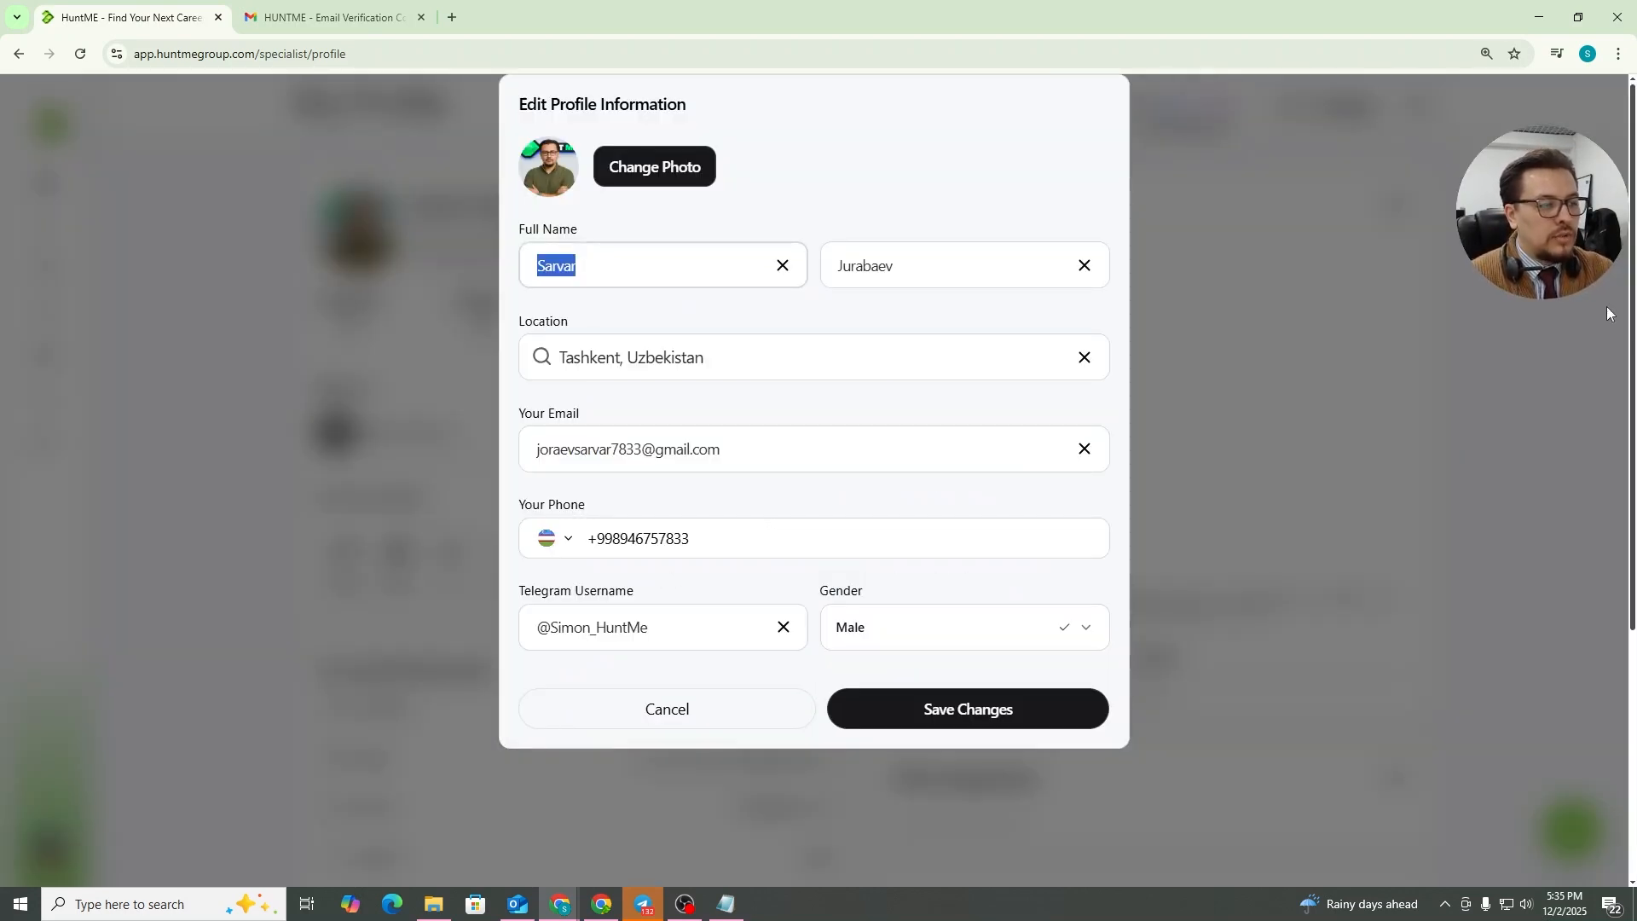
pyautogui.moveTo(934, 270); pyautogui.dragTo(534, 270)
pyautogui.click(944, 270)
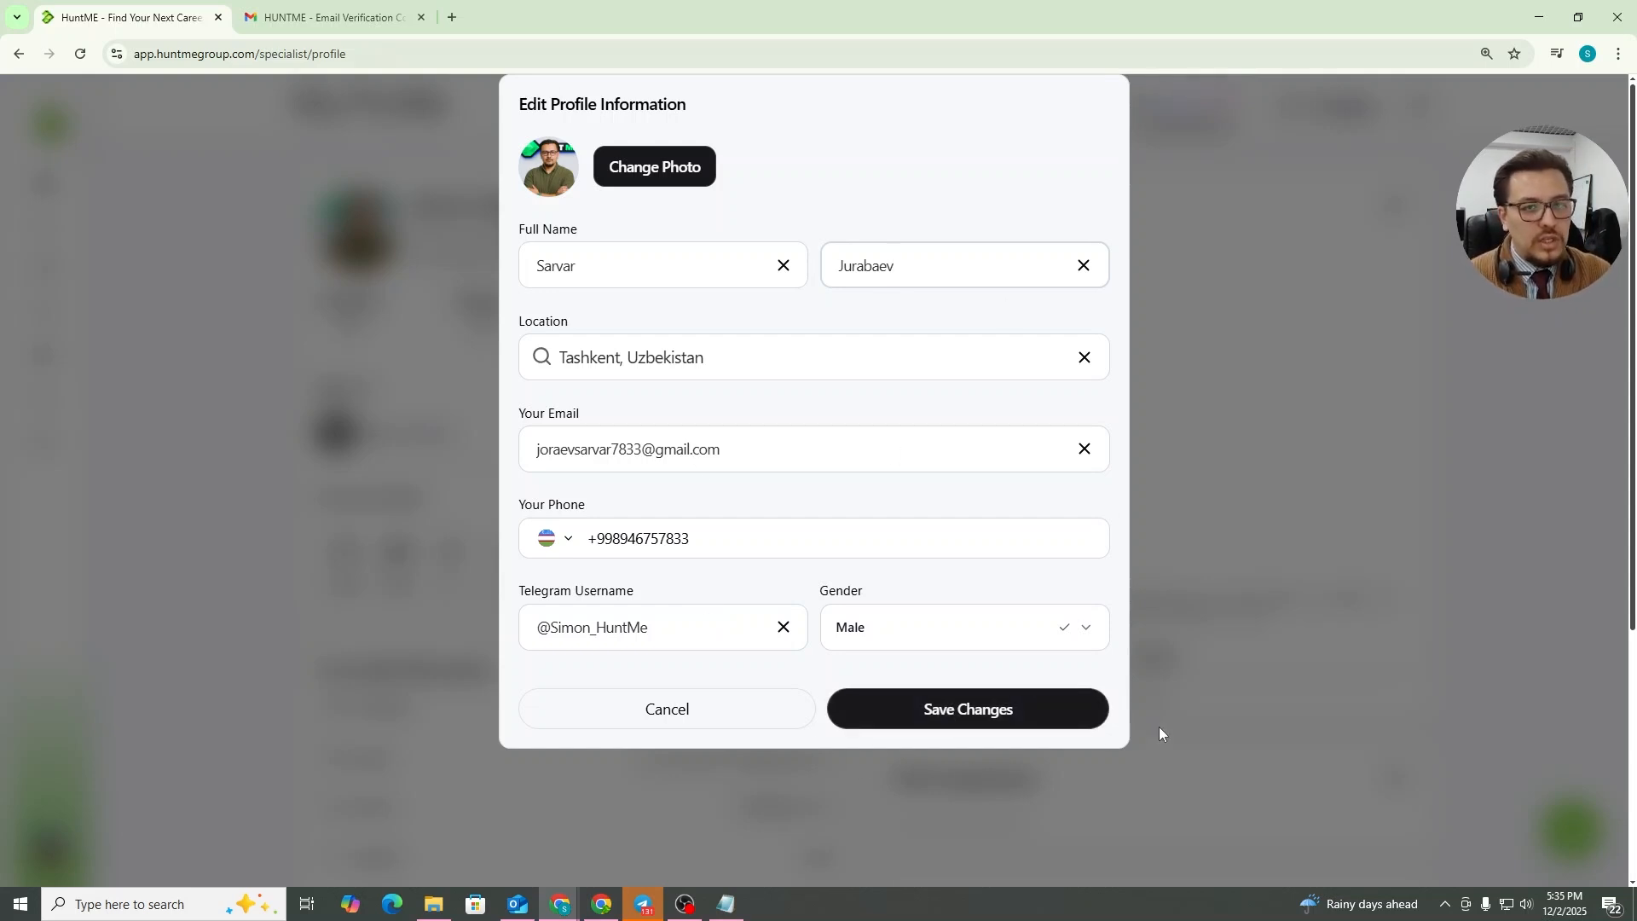
pyautogui.click(1006, 728)
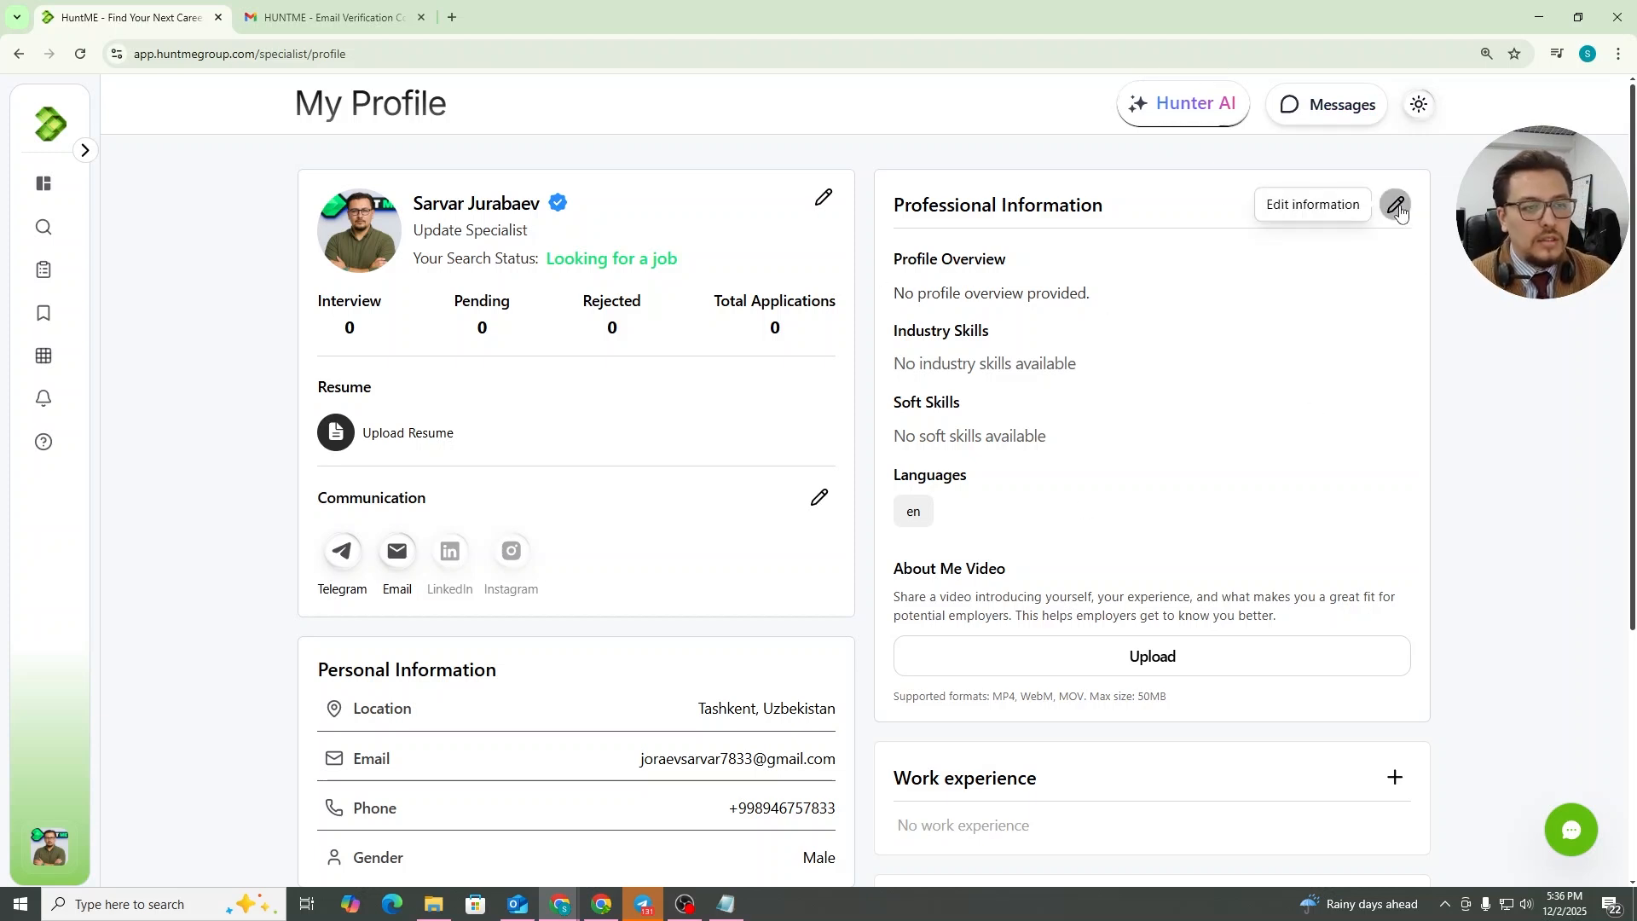
# Edit the professional information and paste a profile overview for a detail-oriented Update Department Specialist
pyautogui.click(1400, 209)
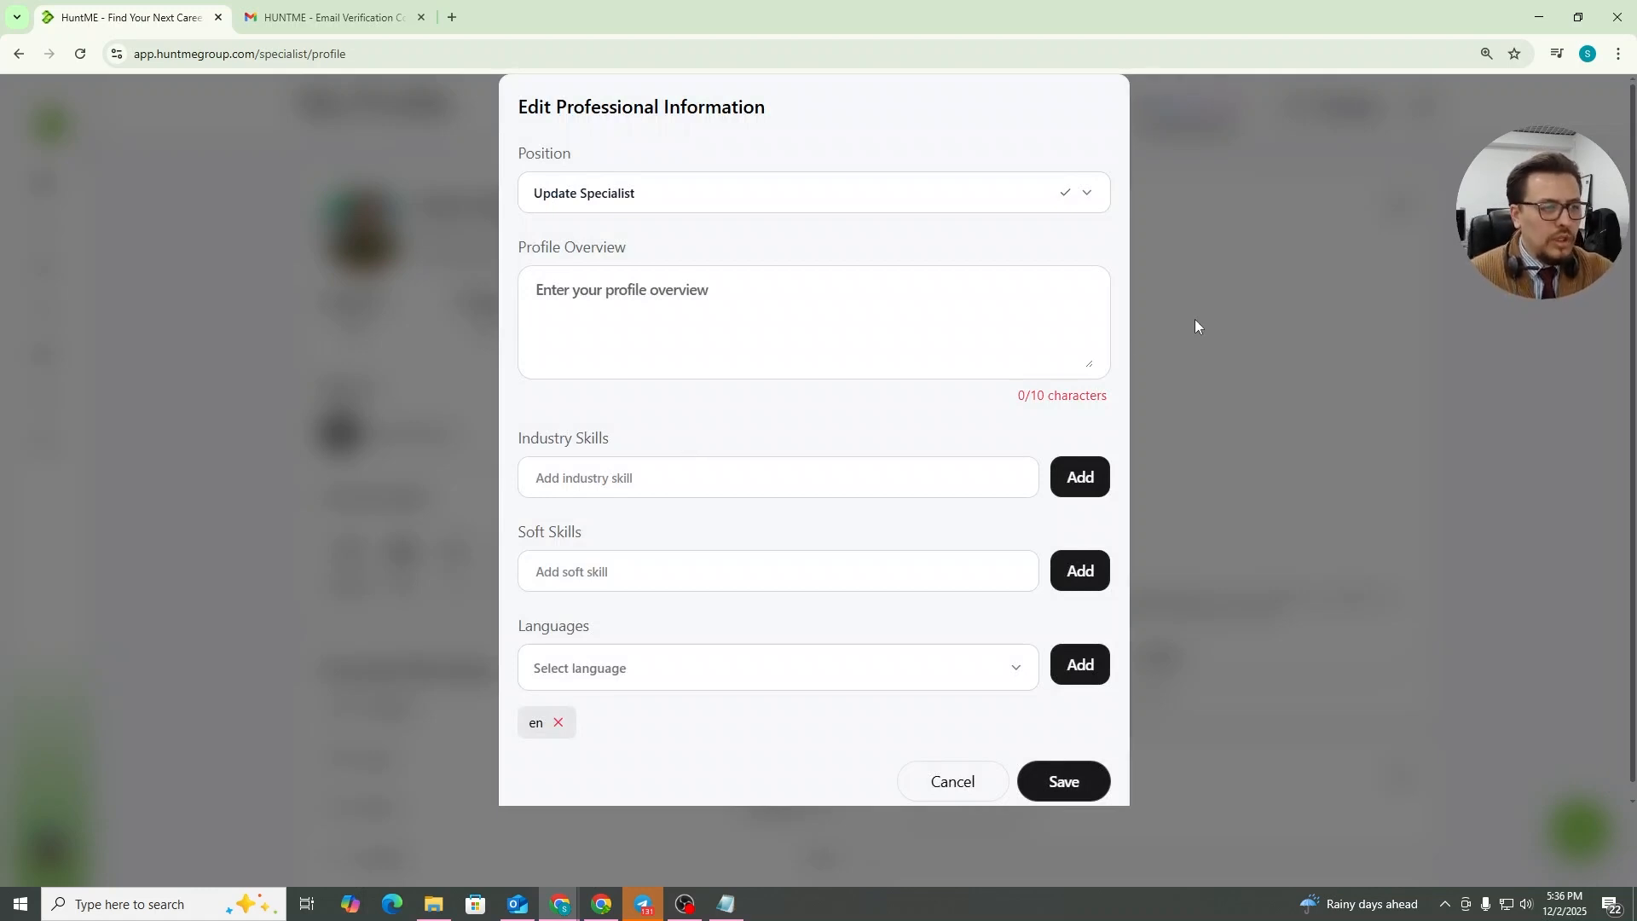
pyautogui.click(579, 198)
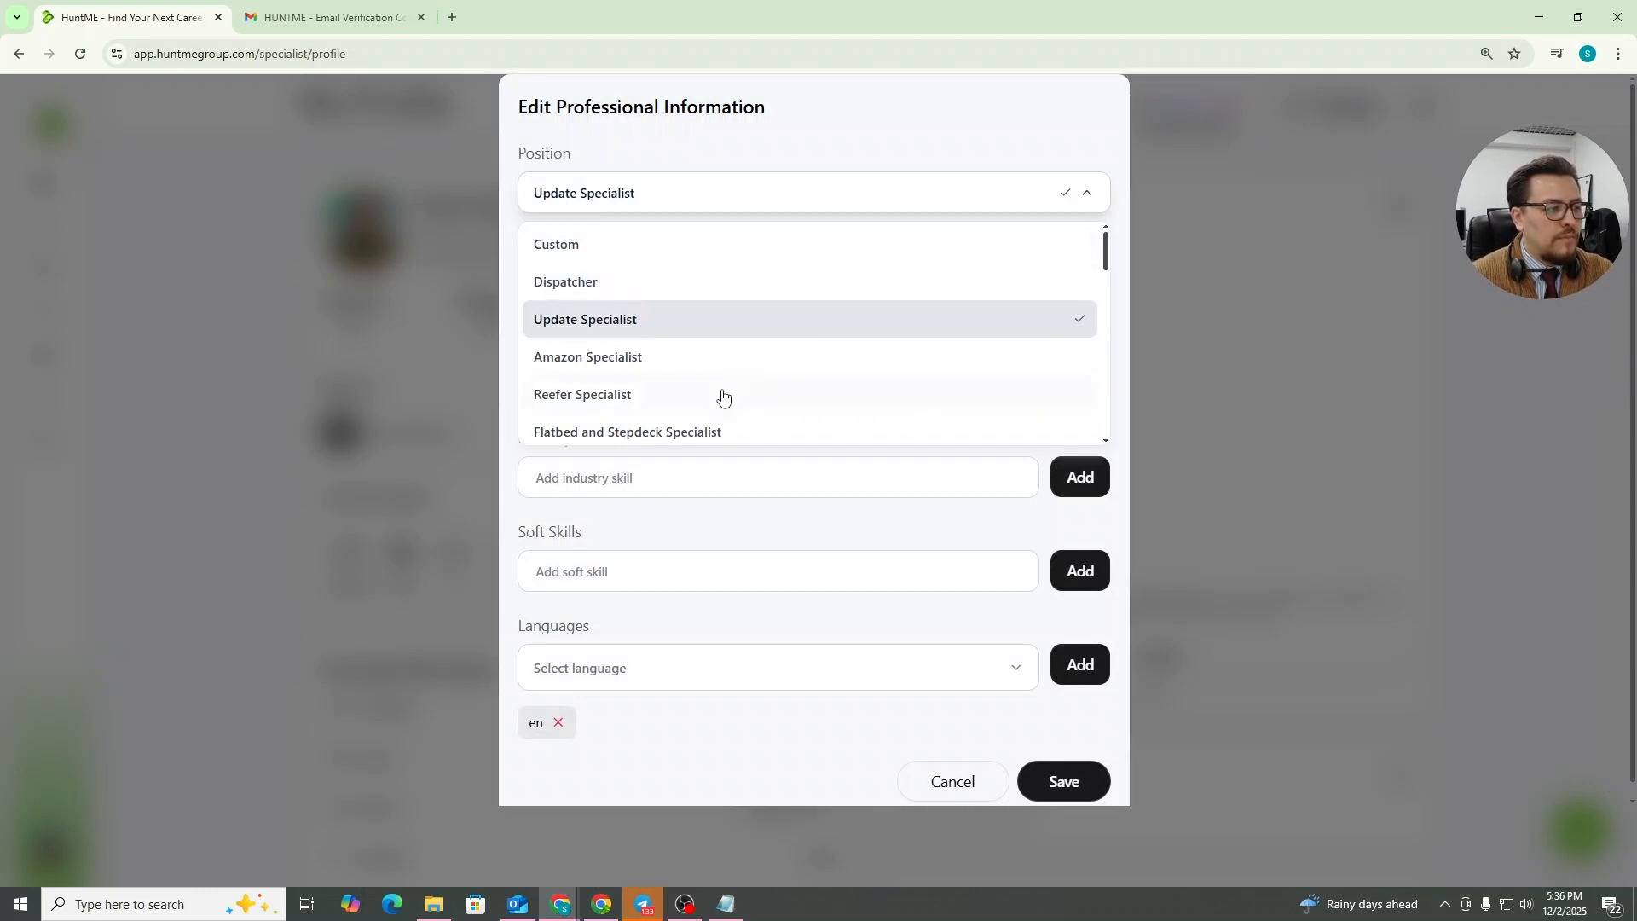
pyautogui.click(733, 187)
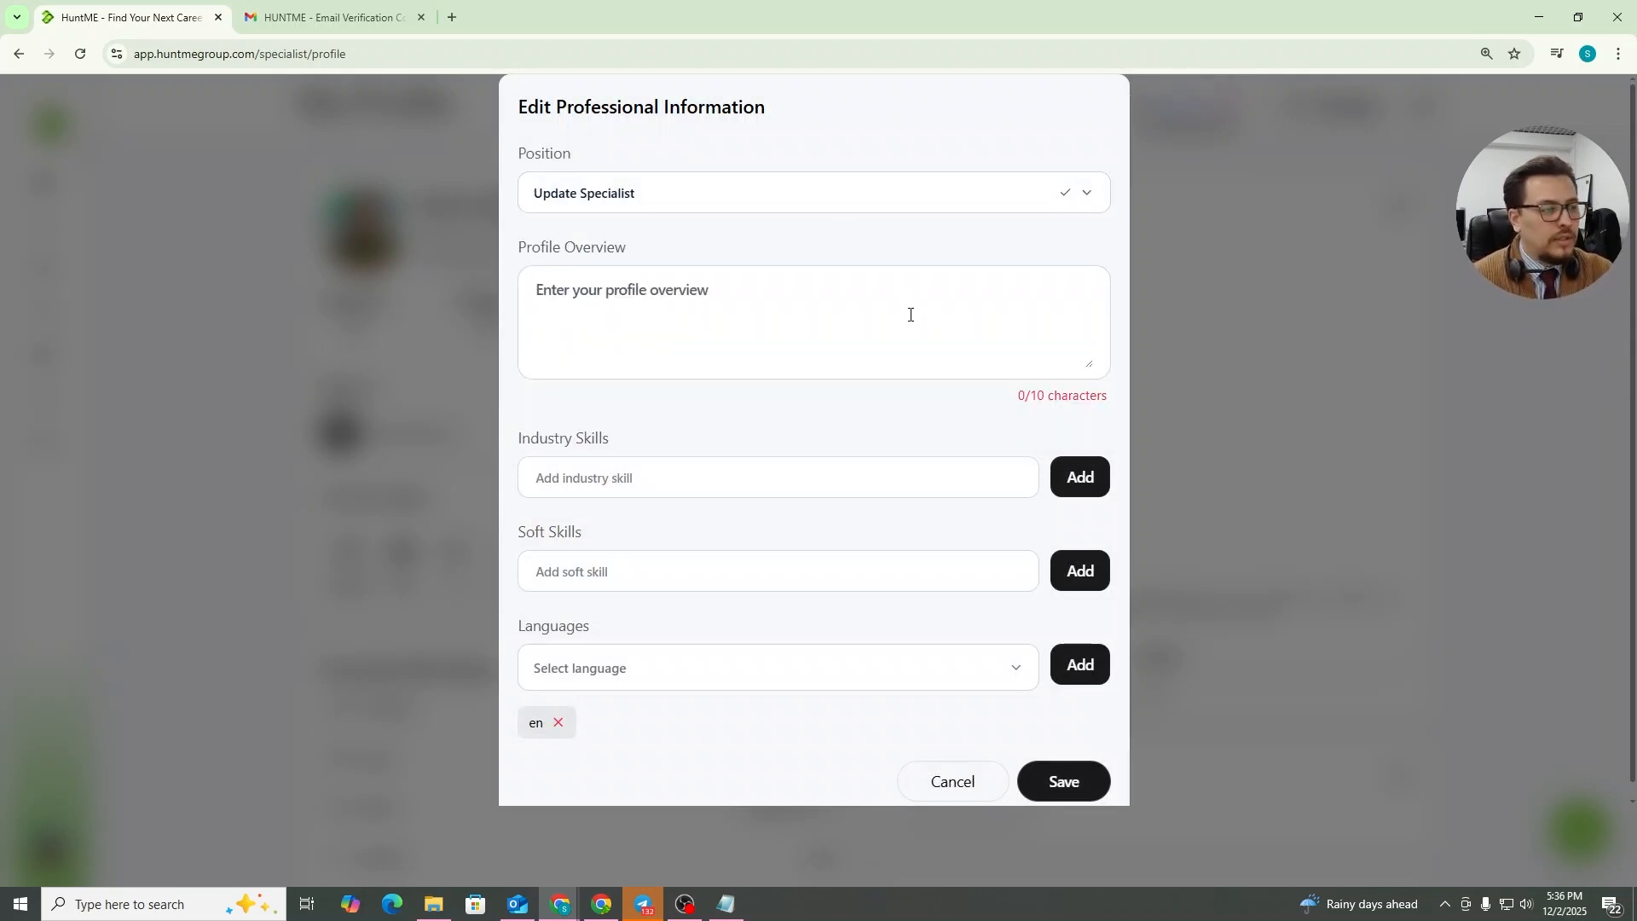
pyautogui.moveTo(519, 253); pyautogui.dragTo(630, 247)
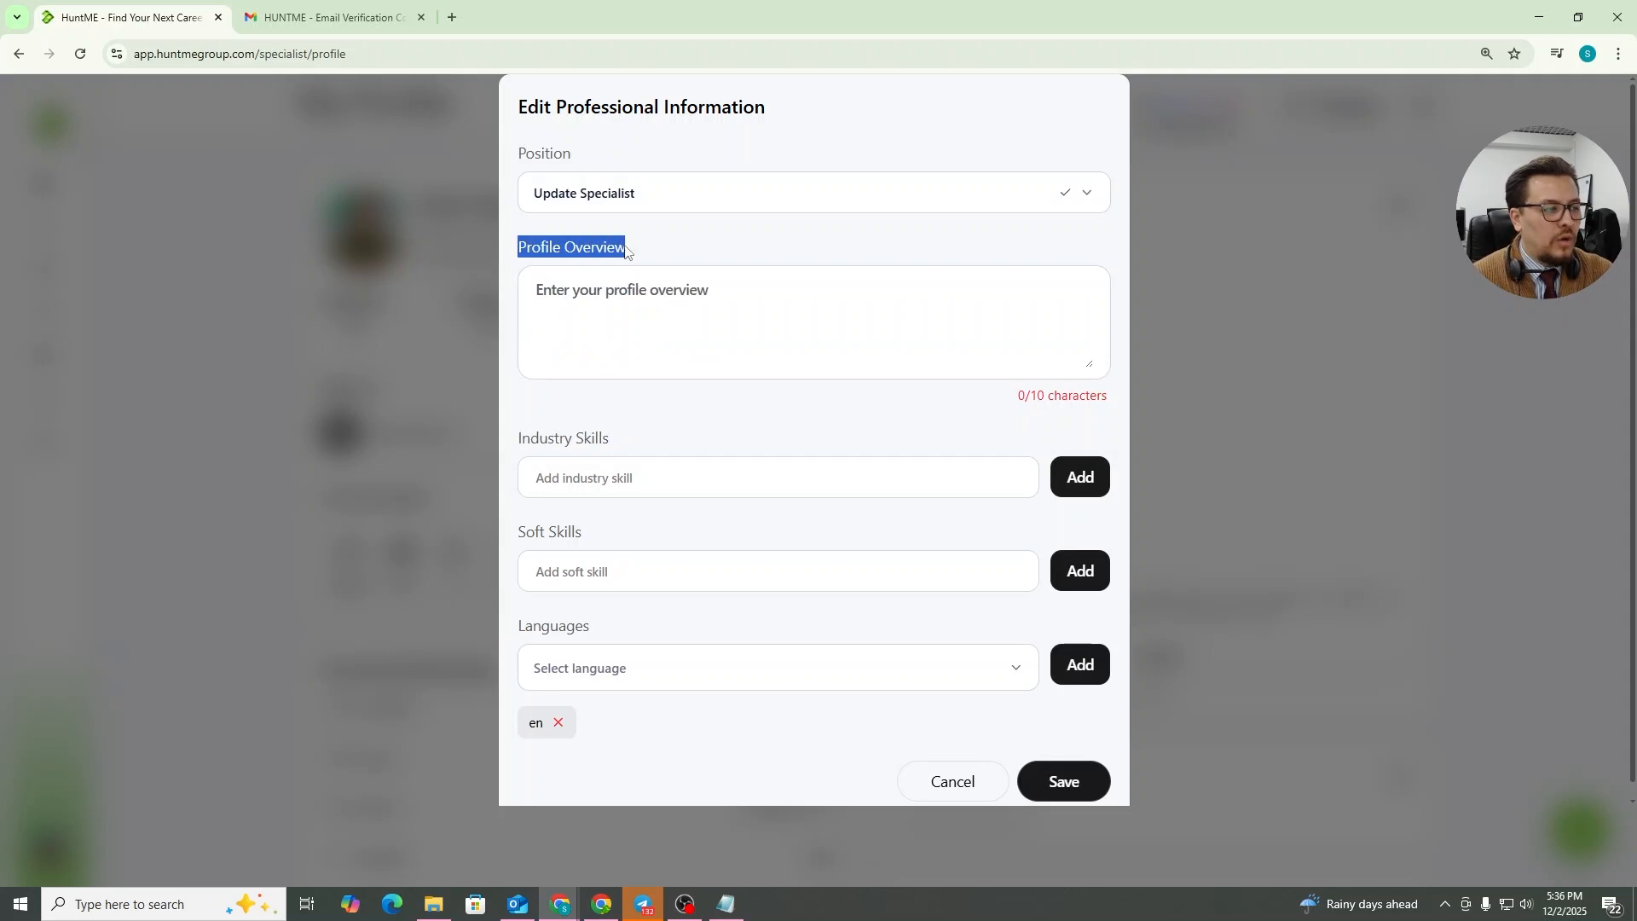
pyautogui.click(782, 300)
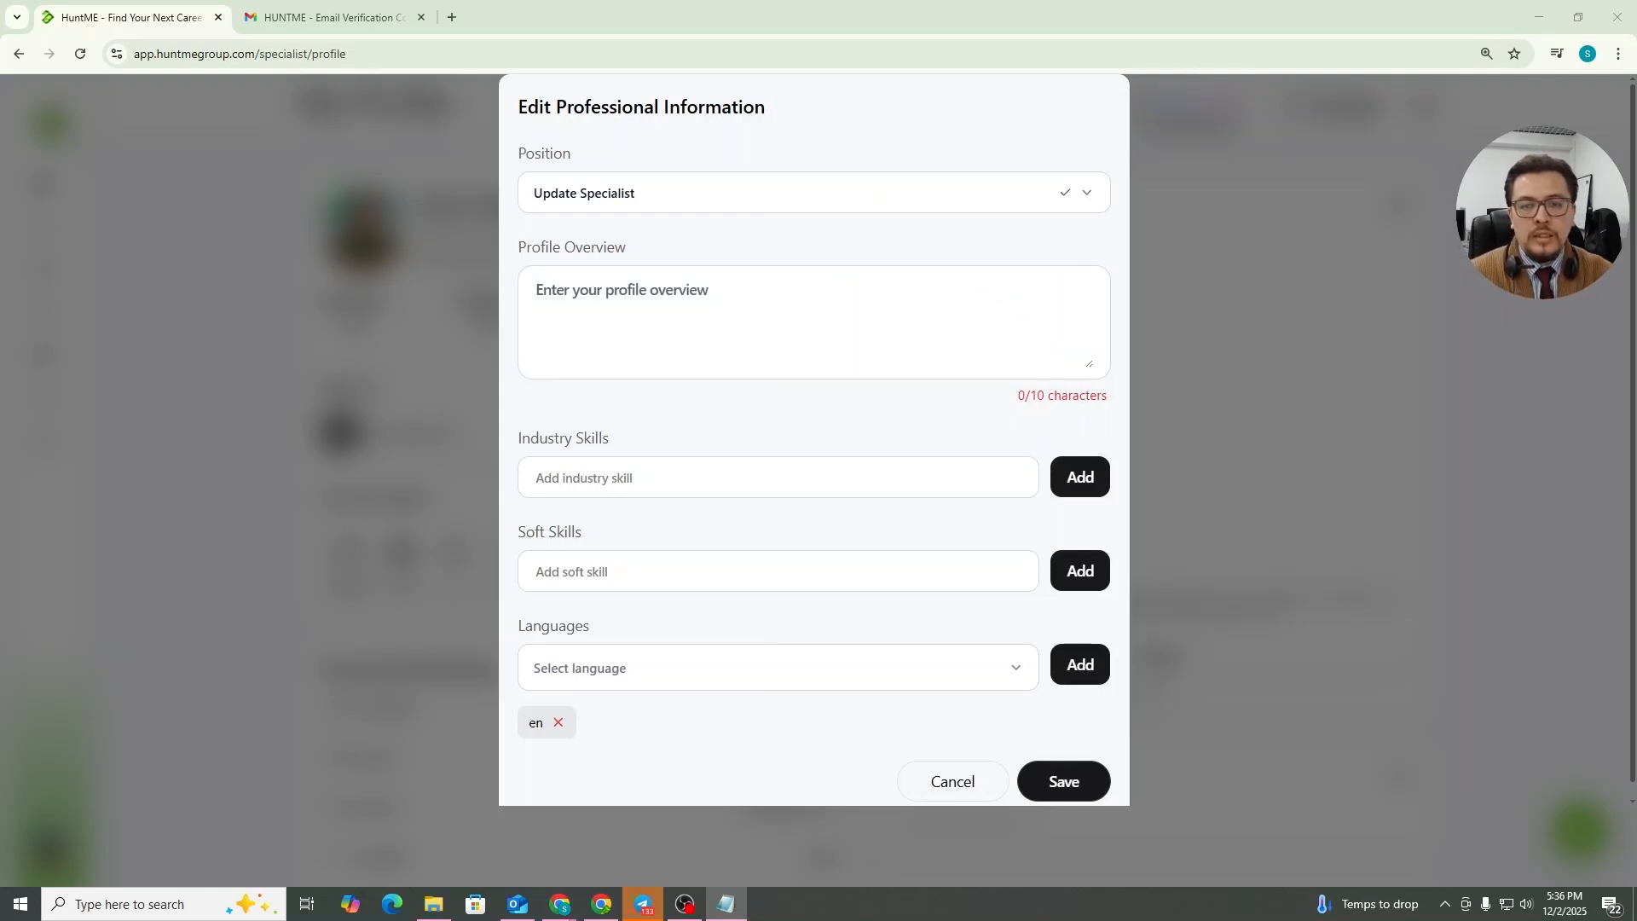
pyautogui.click(795, 349)
pyautogui.hotkey('ctrl', 'v')
pyautogui.scroll(1, 828, 333)
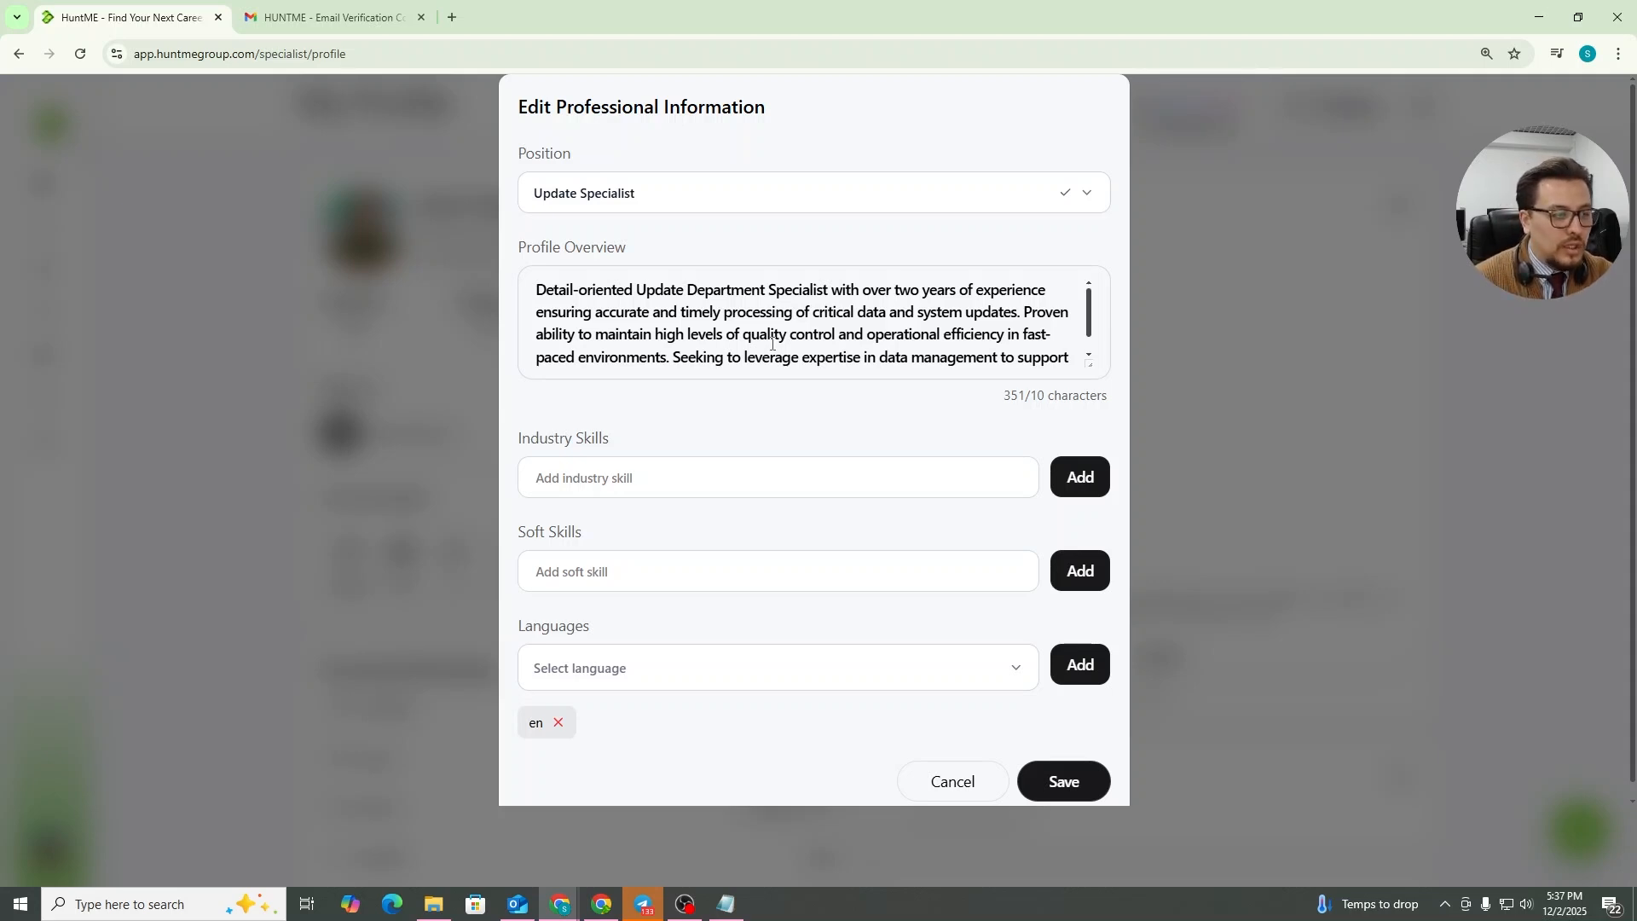
# Add industry skills Data Accuracy & Quality Control, CRM / ATS Database Management, and Logistics Platform Updates (Load boards, Carrier Databases)
pyautogui.click(635, 478)
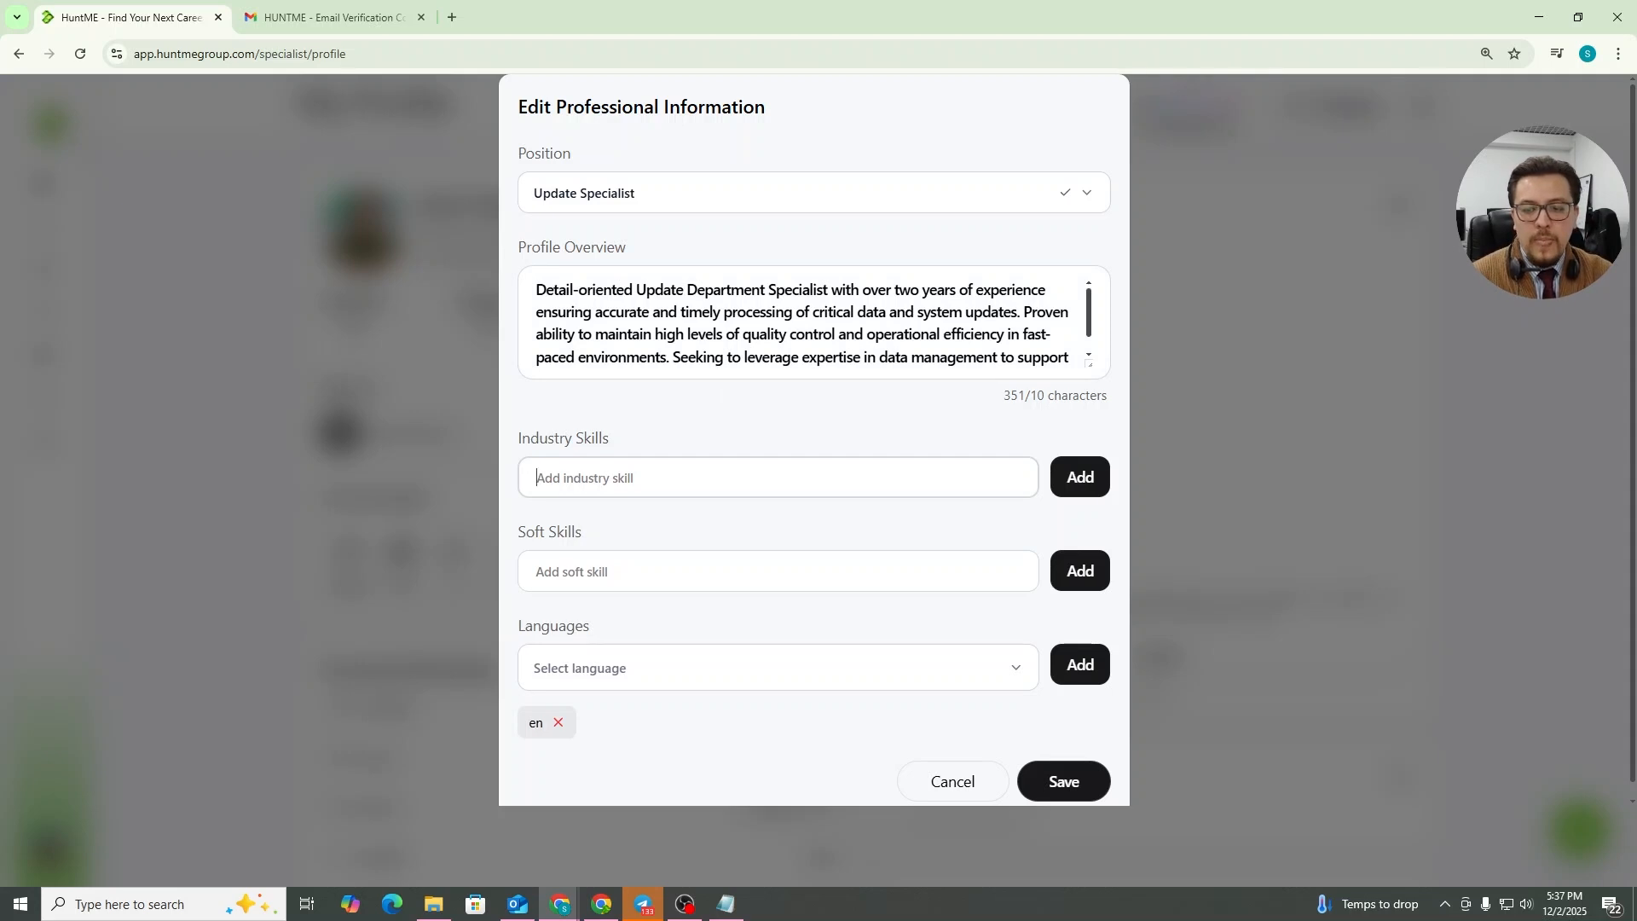
pyautogui.hotkey('alt', 'Tab')
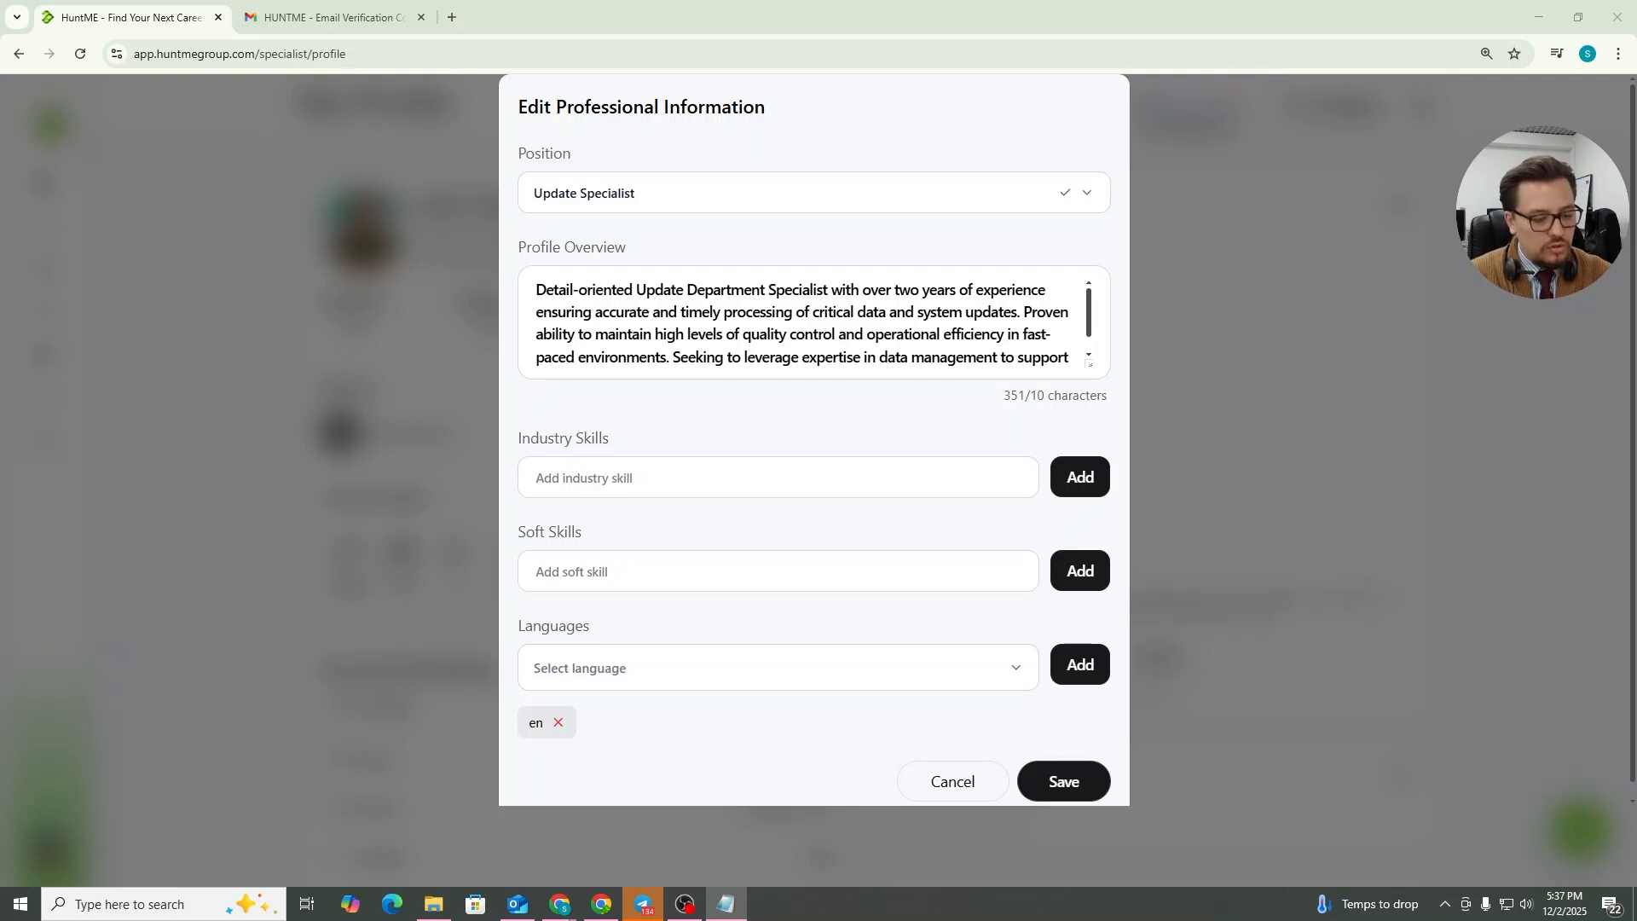
pyautogui.click(740, 482)
pyautogui.write('Data Accuracy & Quality Control')
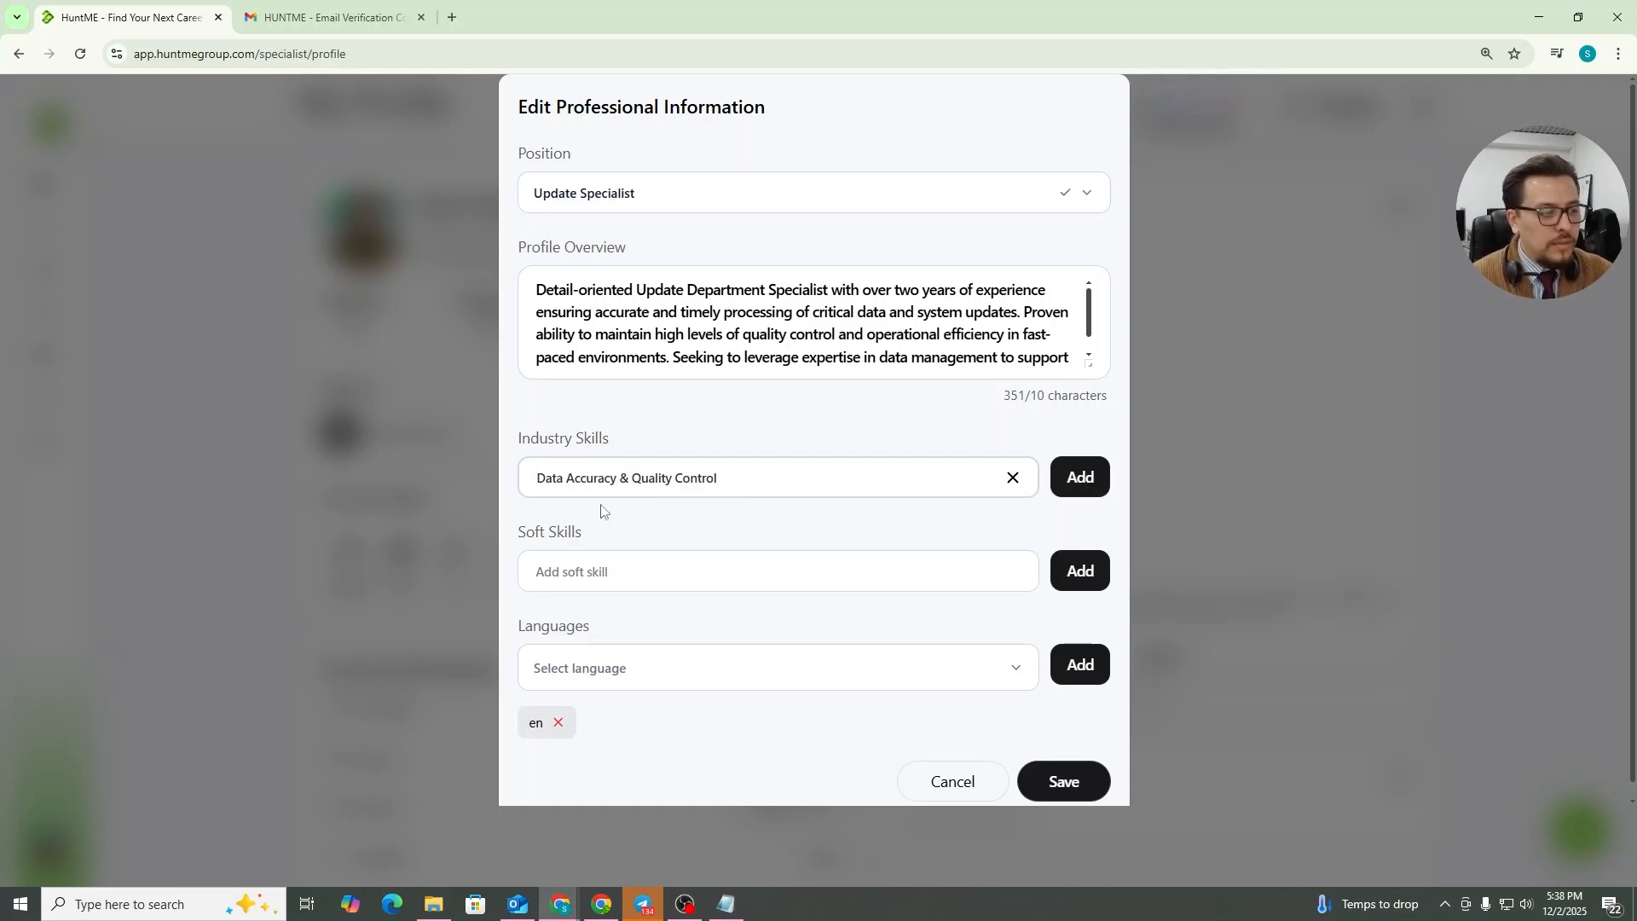
pyautogui.click(1091, 493)
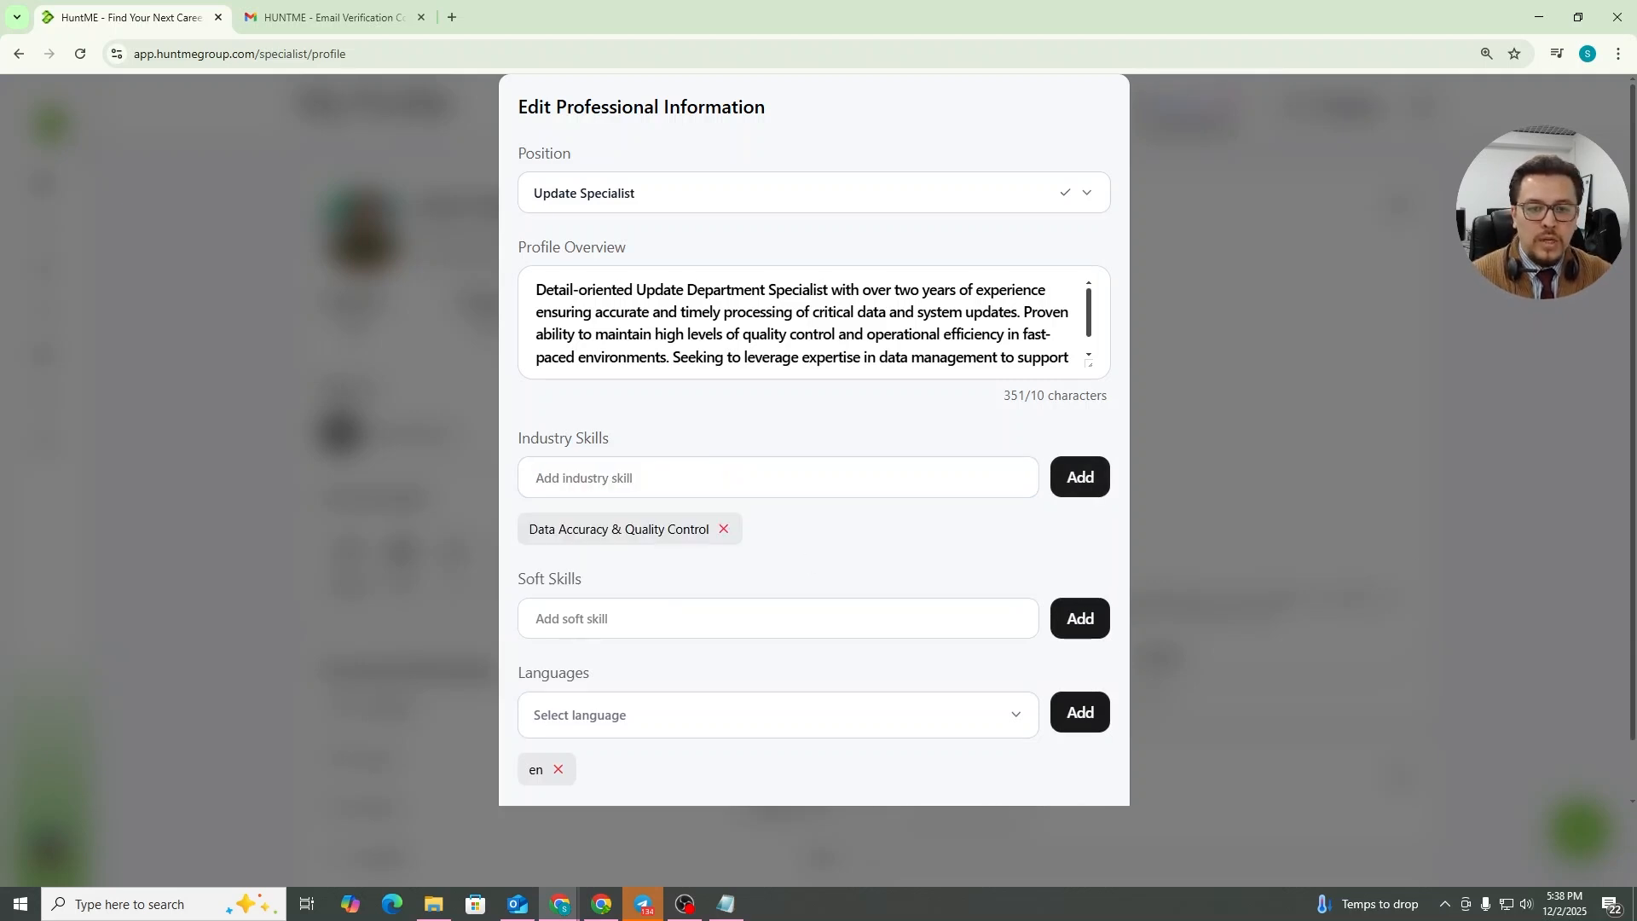
pyautogui.hotkey('alt', 'Tab')
pyautogui.click(699, 475)
pyautogui.write('CRM / ATS Database Management')
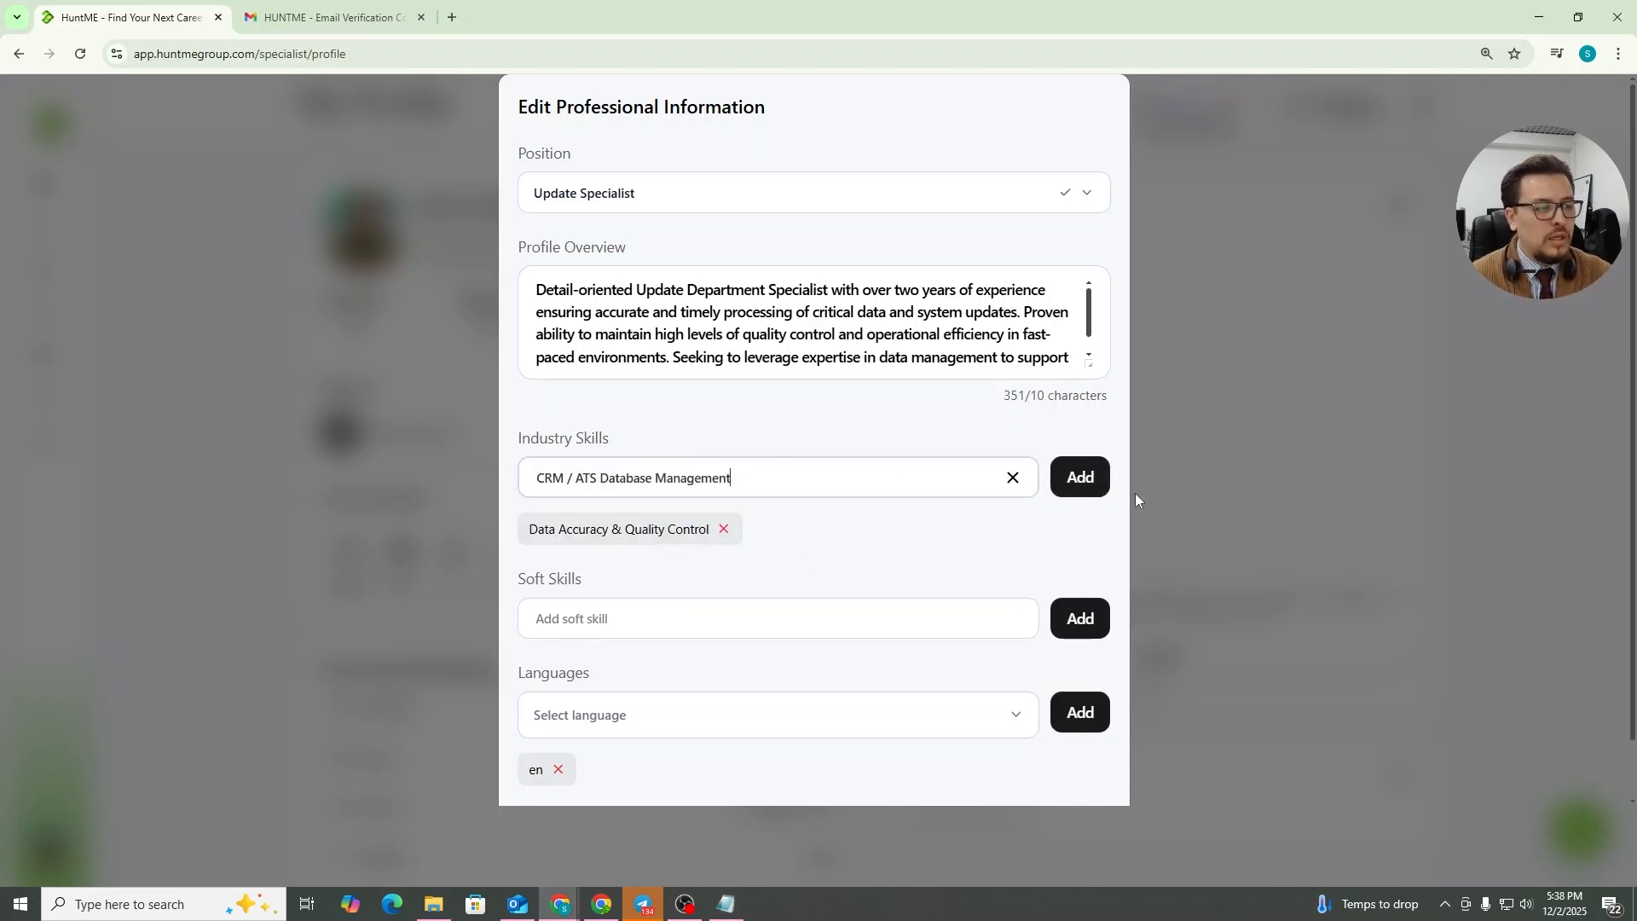
pyautogui.click(1105, 478)
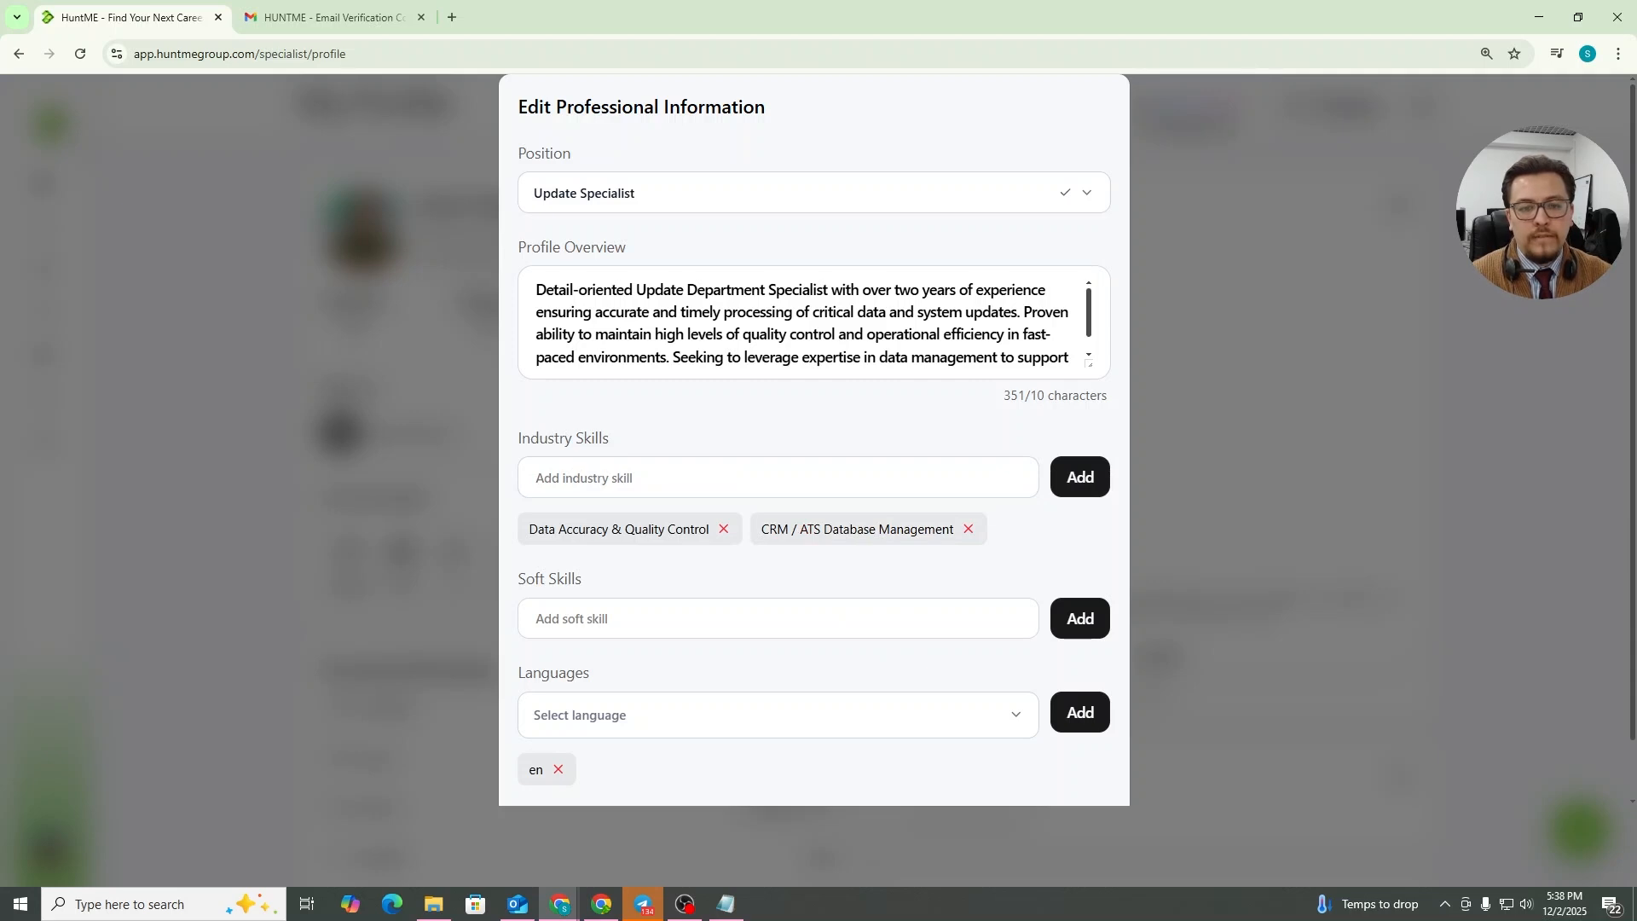
pyautogui.hotkey('alt', 'Tab')
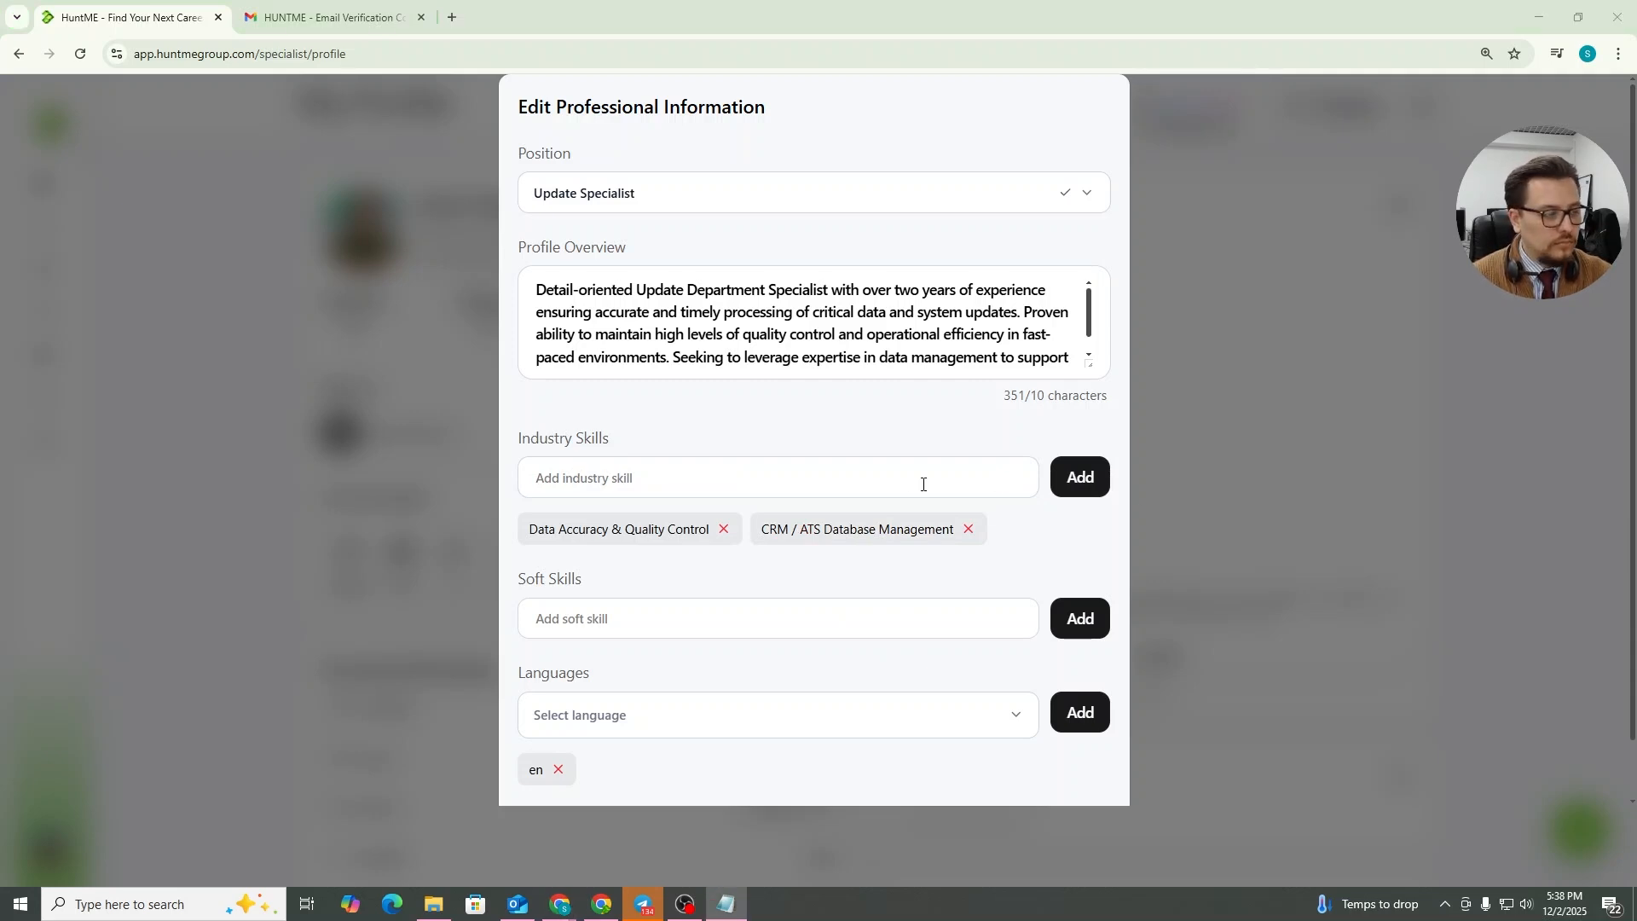
pyautogui.click(921, 479)
pyautogui.write('Logistics Platform Updates (Load boards, Carrier Databases)')
pyautogui.click(1077, 487)
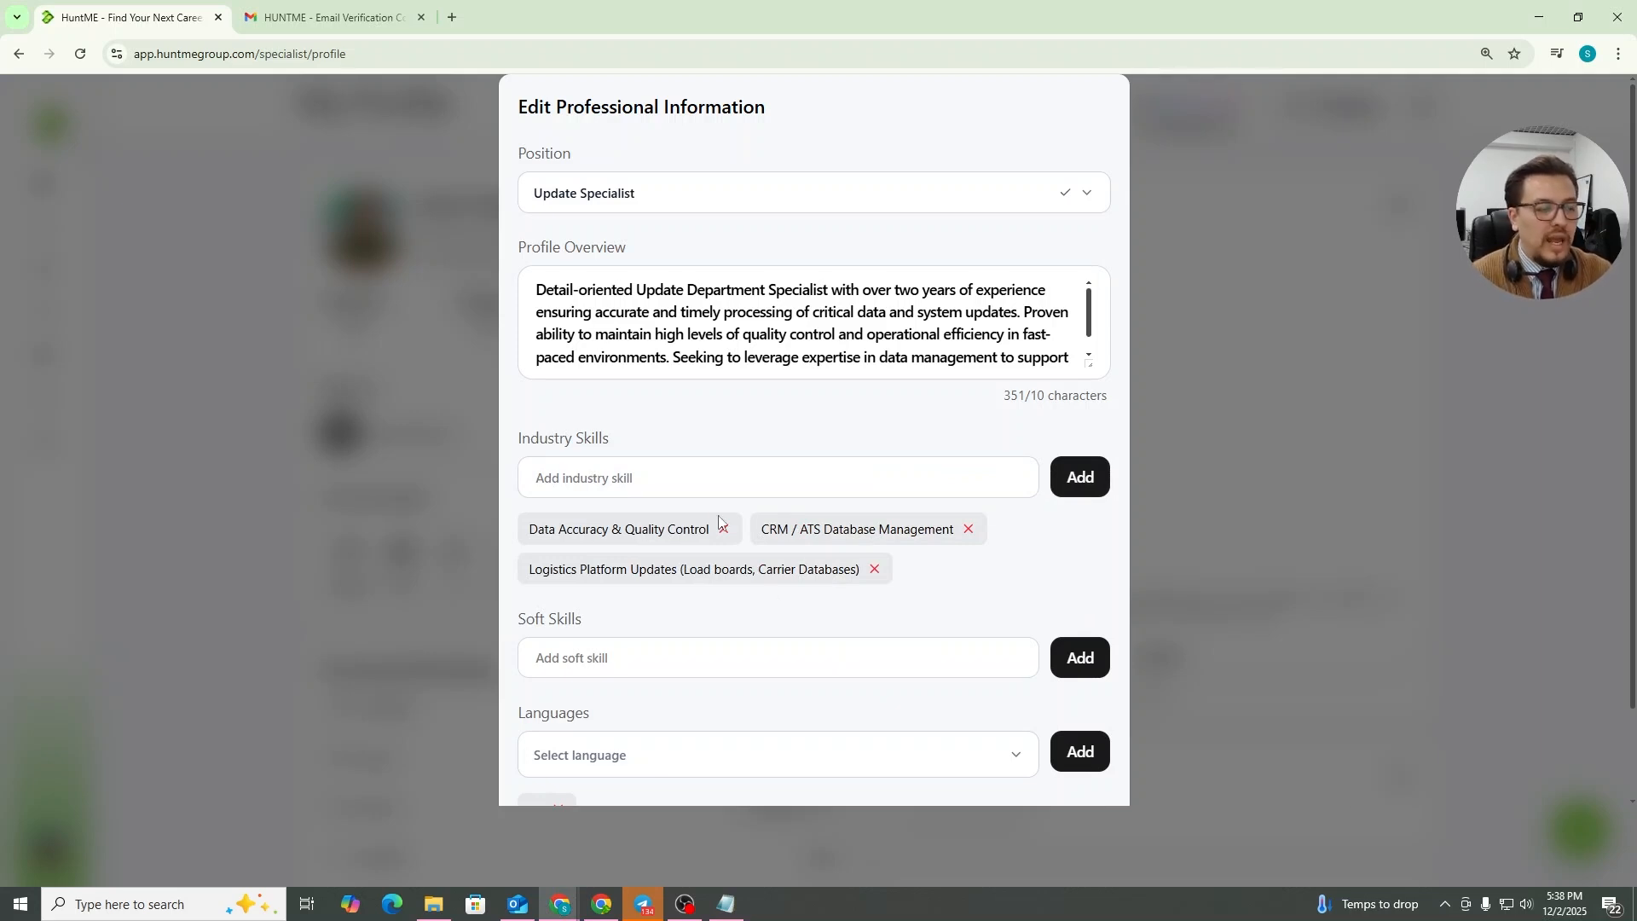
# Add soft skills Strong Attention to Detail, Highly Organized and Efficient, and Strong Communication Skills
pyautogui.scroll(-1, 714, 576)
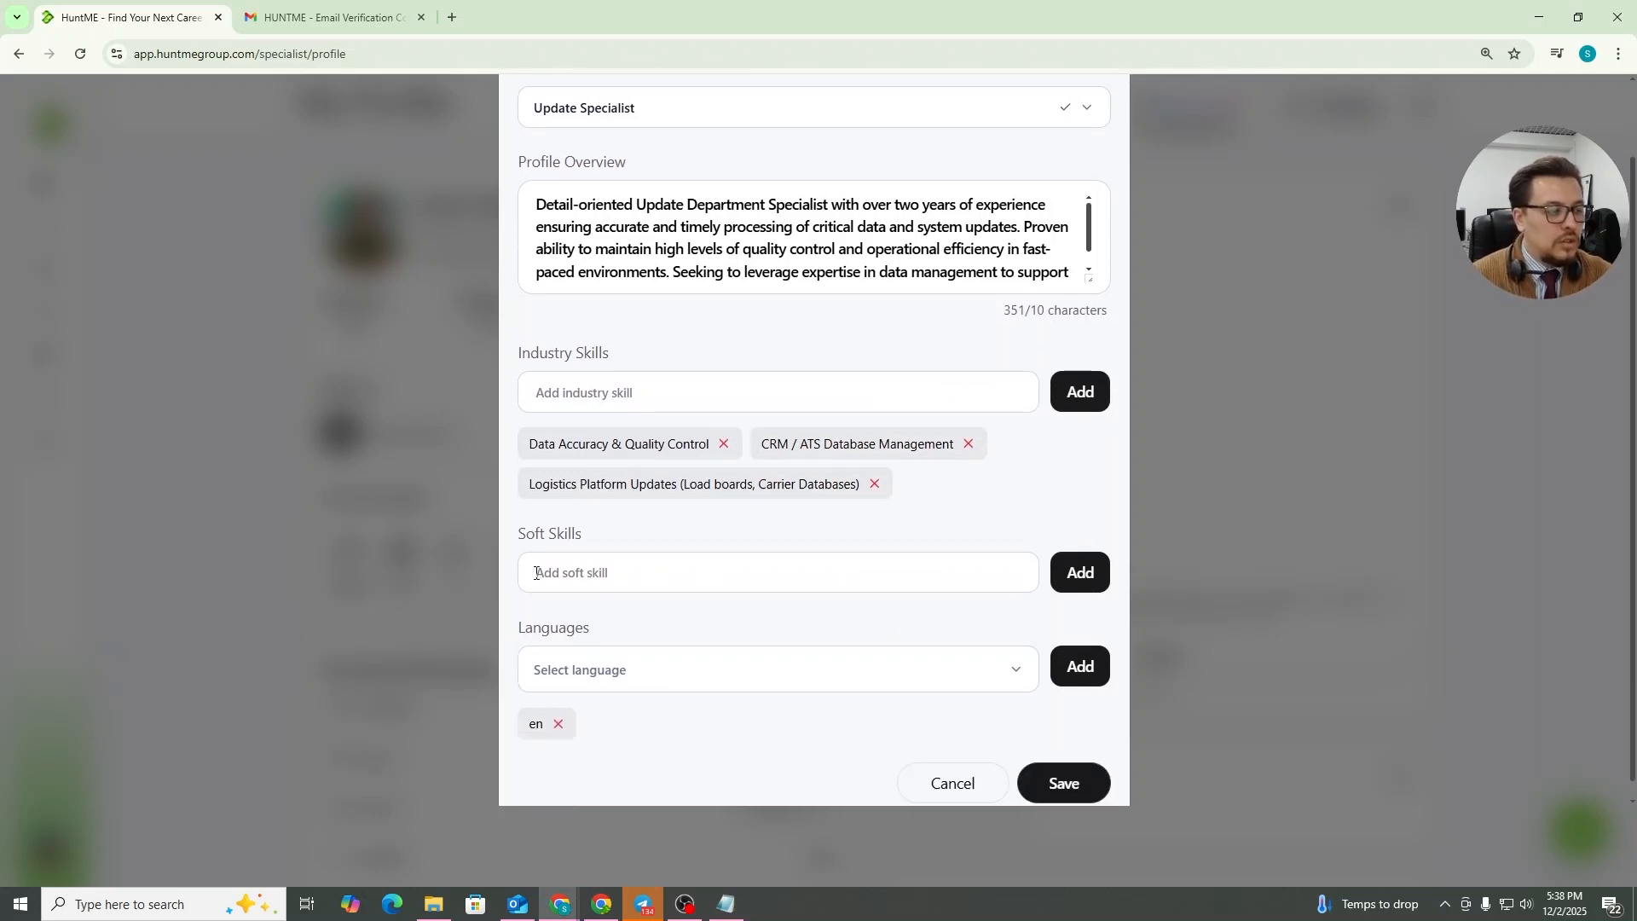
pyautogui.hotkey('alt', 'Tab')
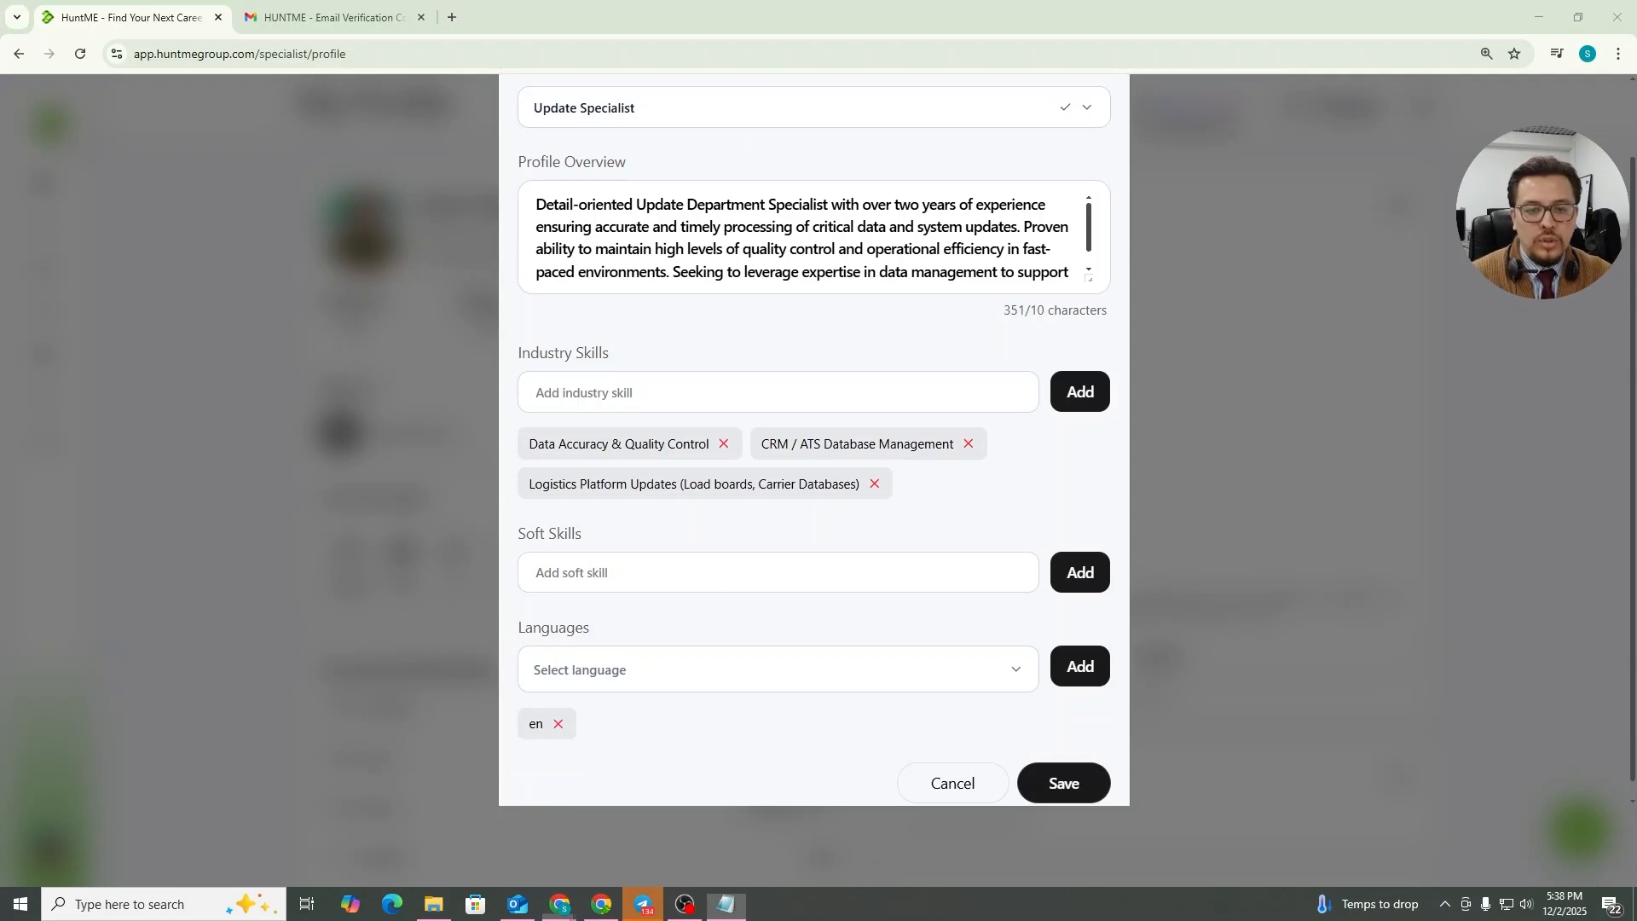
pyautogui.click(768, 575)
pyautogui.write('Strong Attention to Detail')
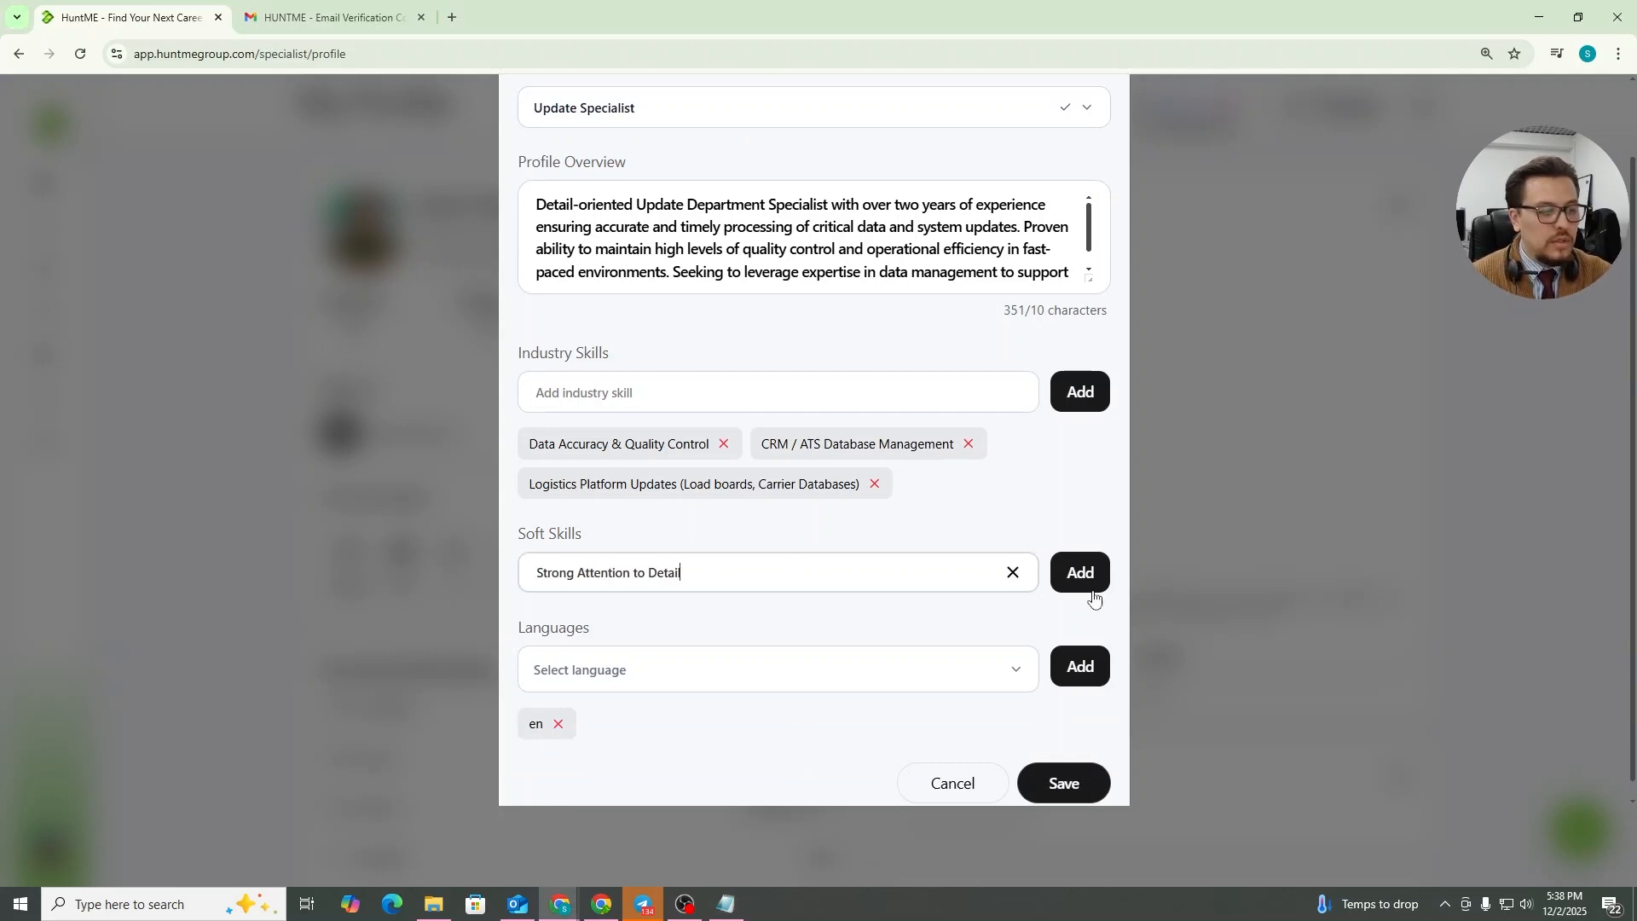
pyautogui.click(1082, 581)
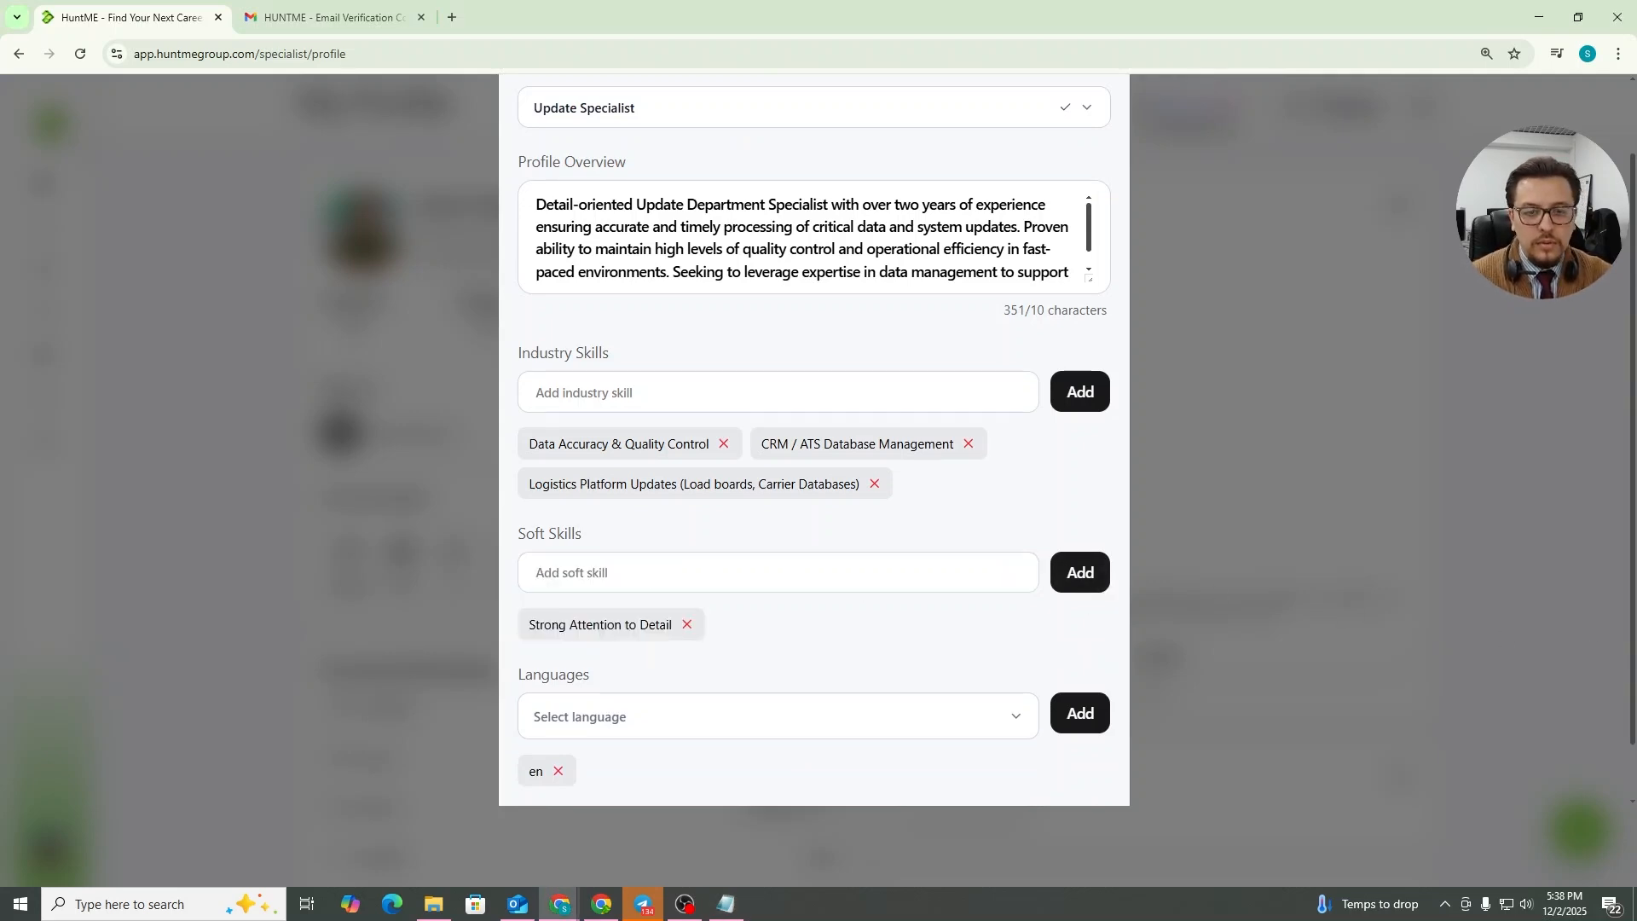
pyautogui.hotkey('alt', 'Tab')
pyautogui.click(712, 571)
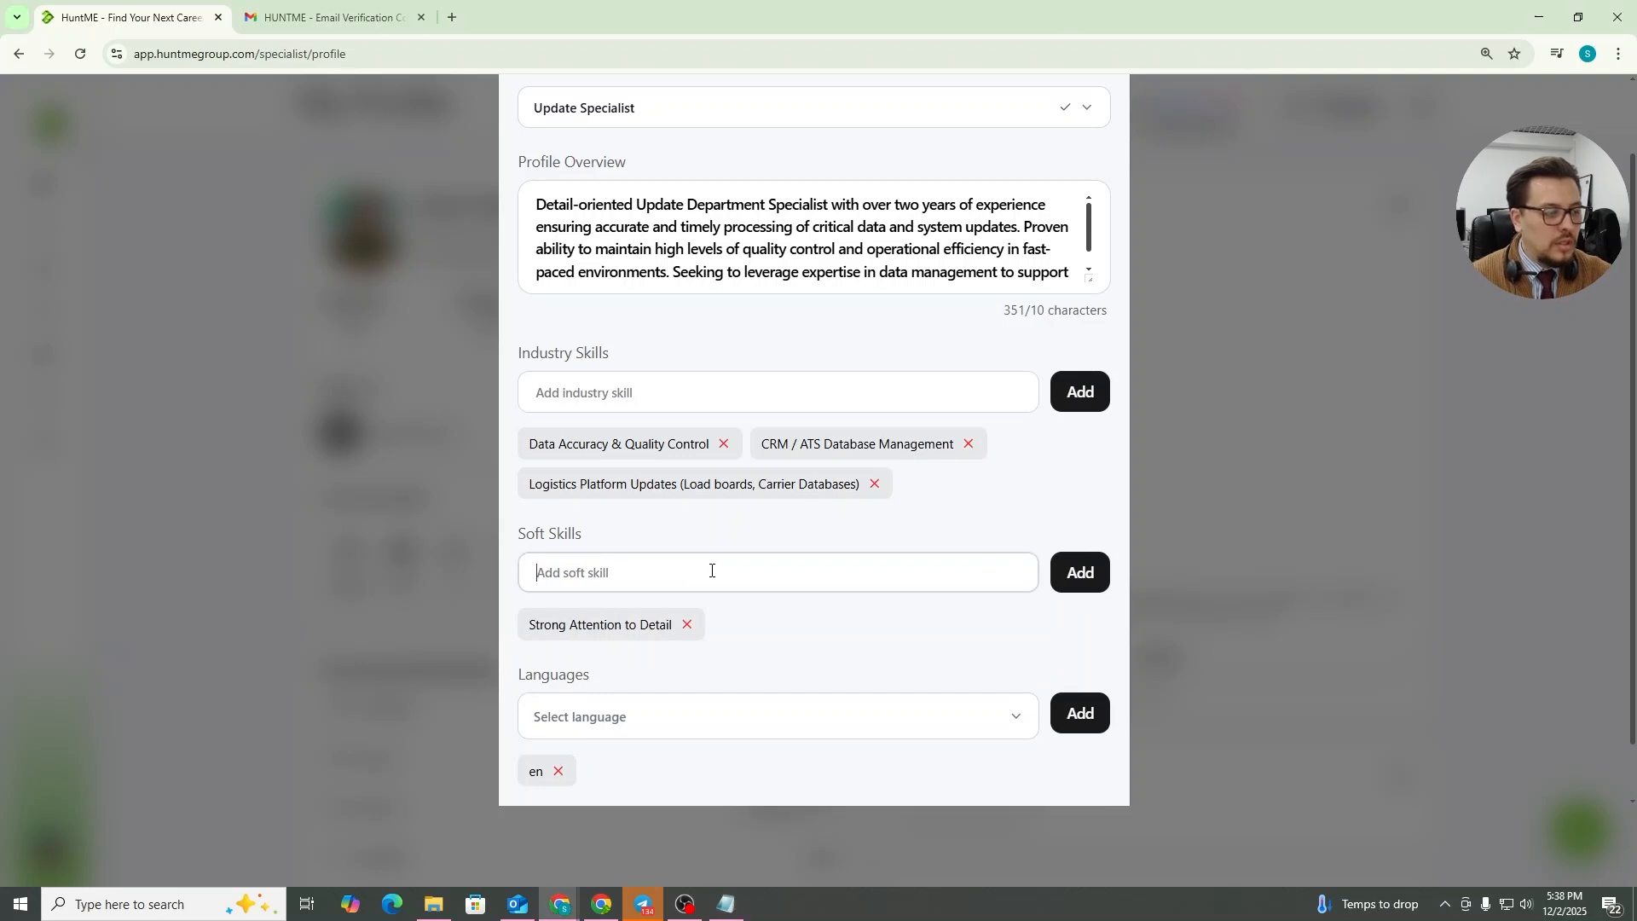
pyautogui.write('Highly Organized and Efficient')
pyautogui.click(1067, 583)
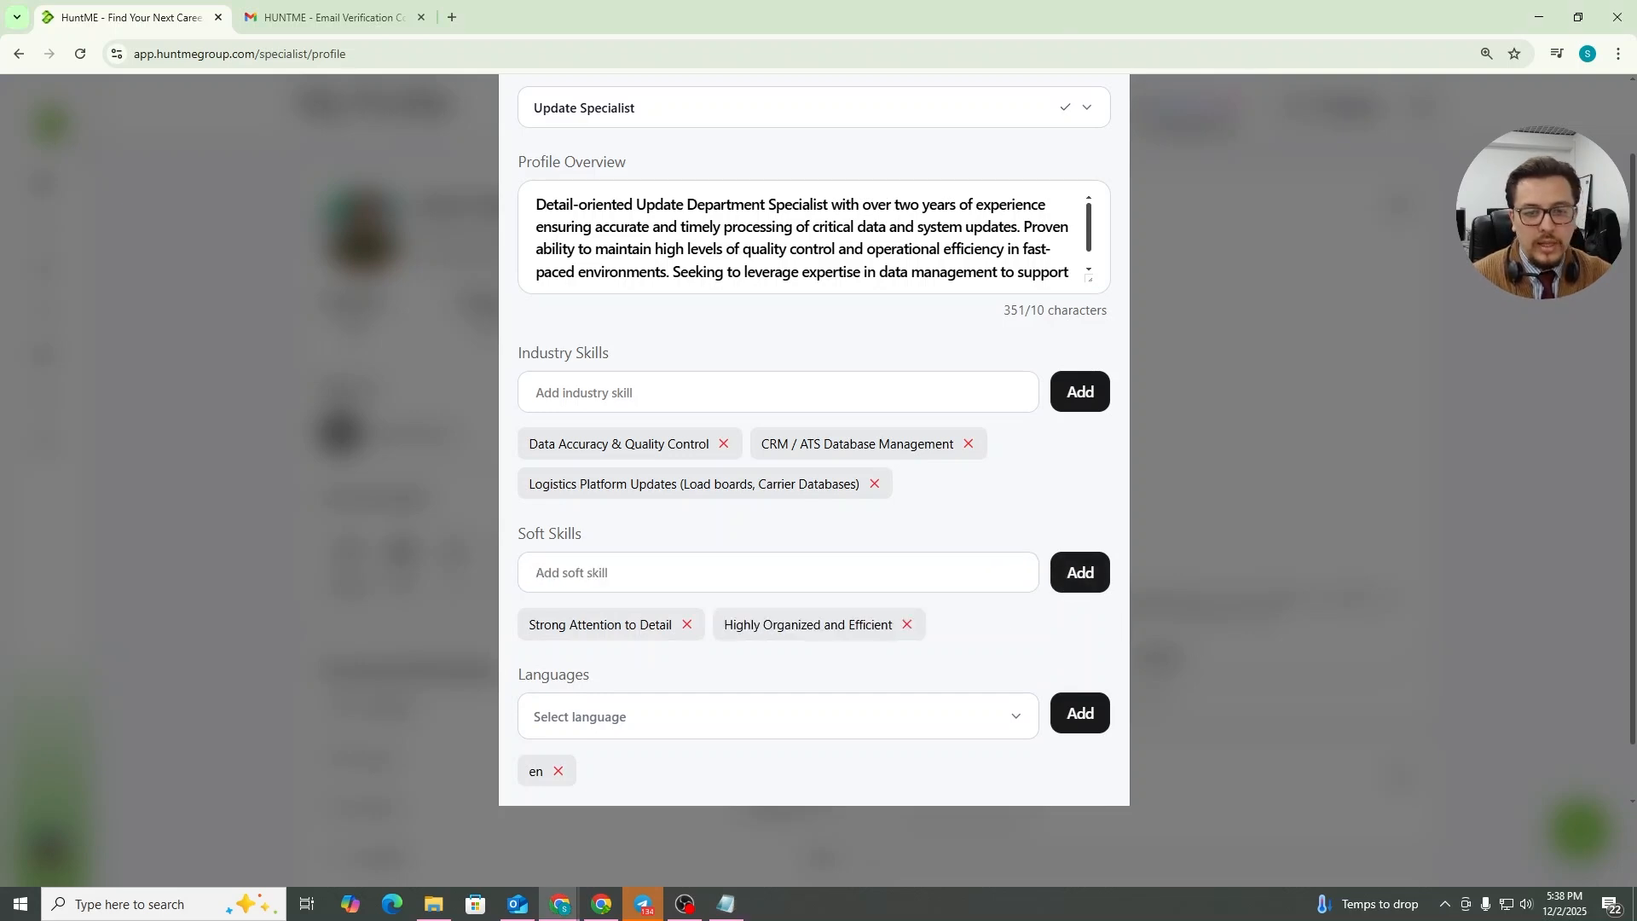
pyautogui.hotkey('alt', 'Tab')
pyautogui.click(939, 571)
pyautogui.write('Strong Communication Skills')
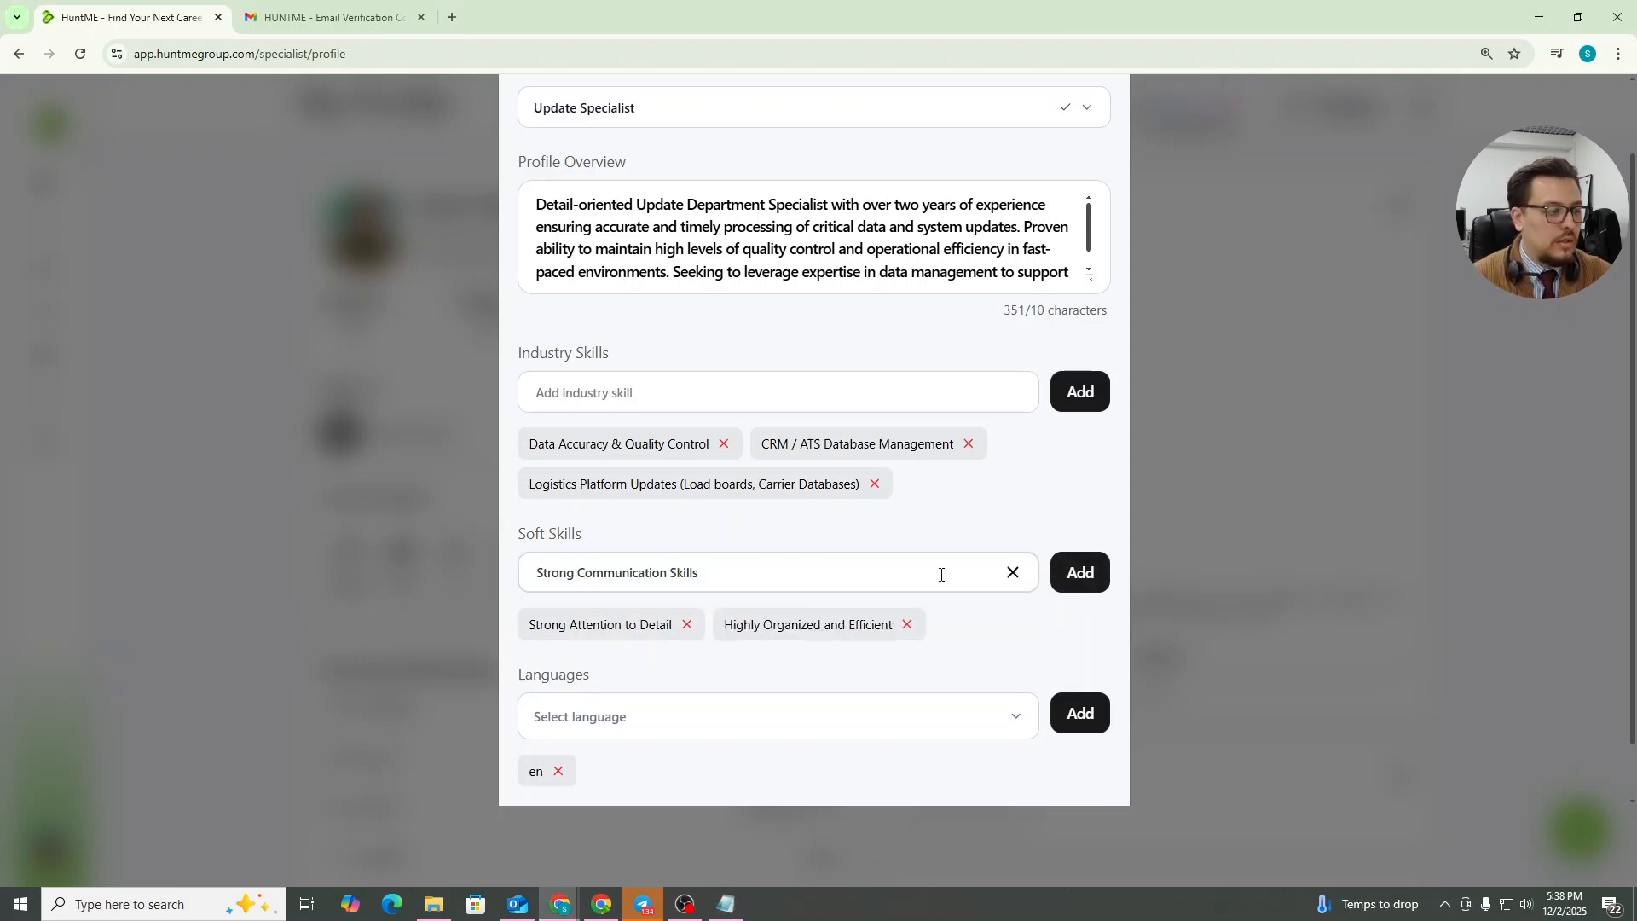
pyautogui.click(1085, 574)
# Remove the en language and add Uzbek and Russian as languages
pyautogui.scroll(-1, 840, 563)
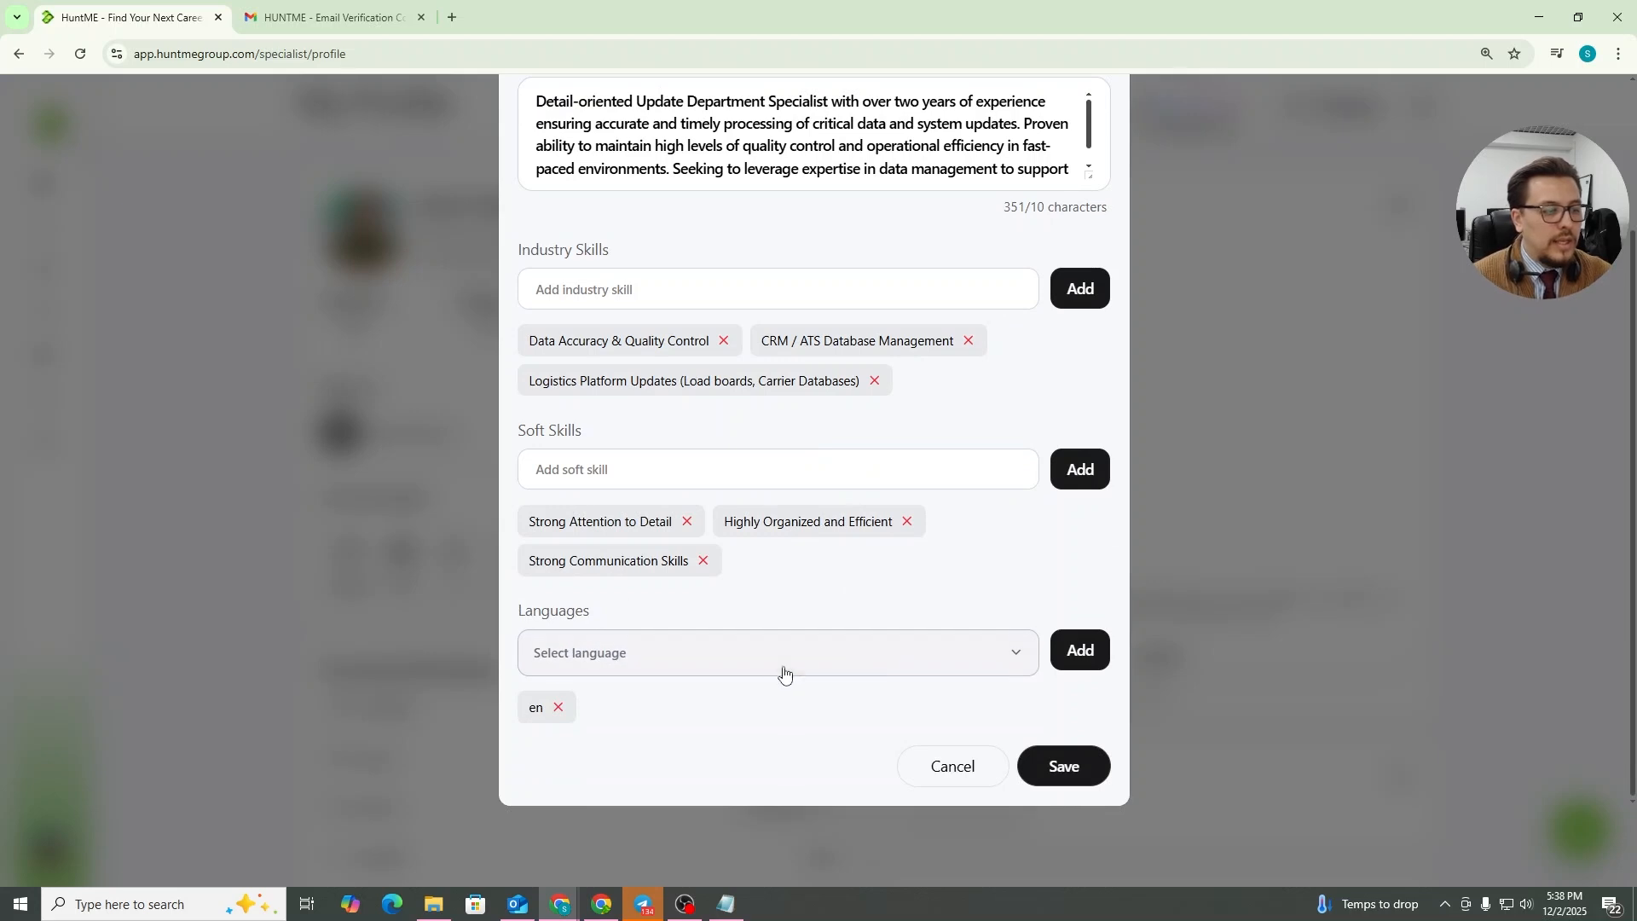
pyautogui.click(559, 707)
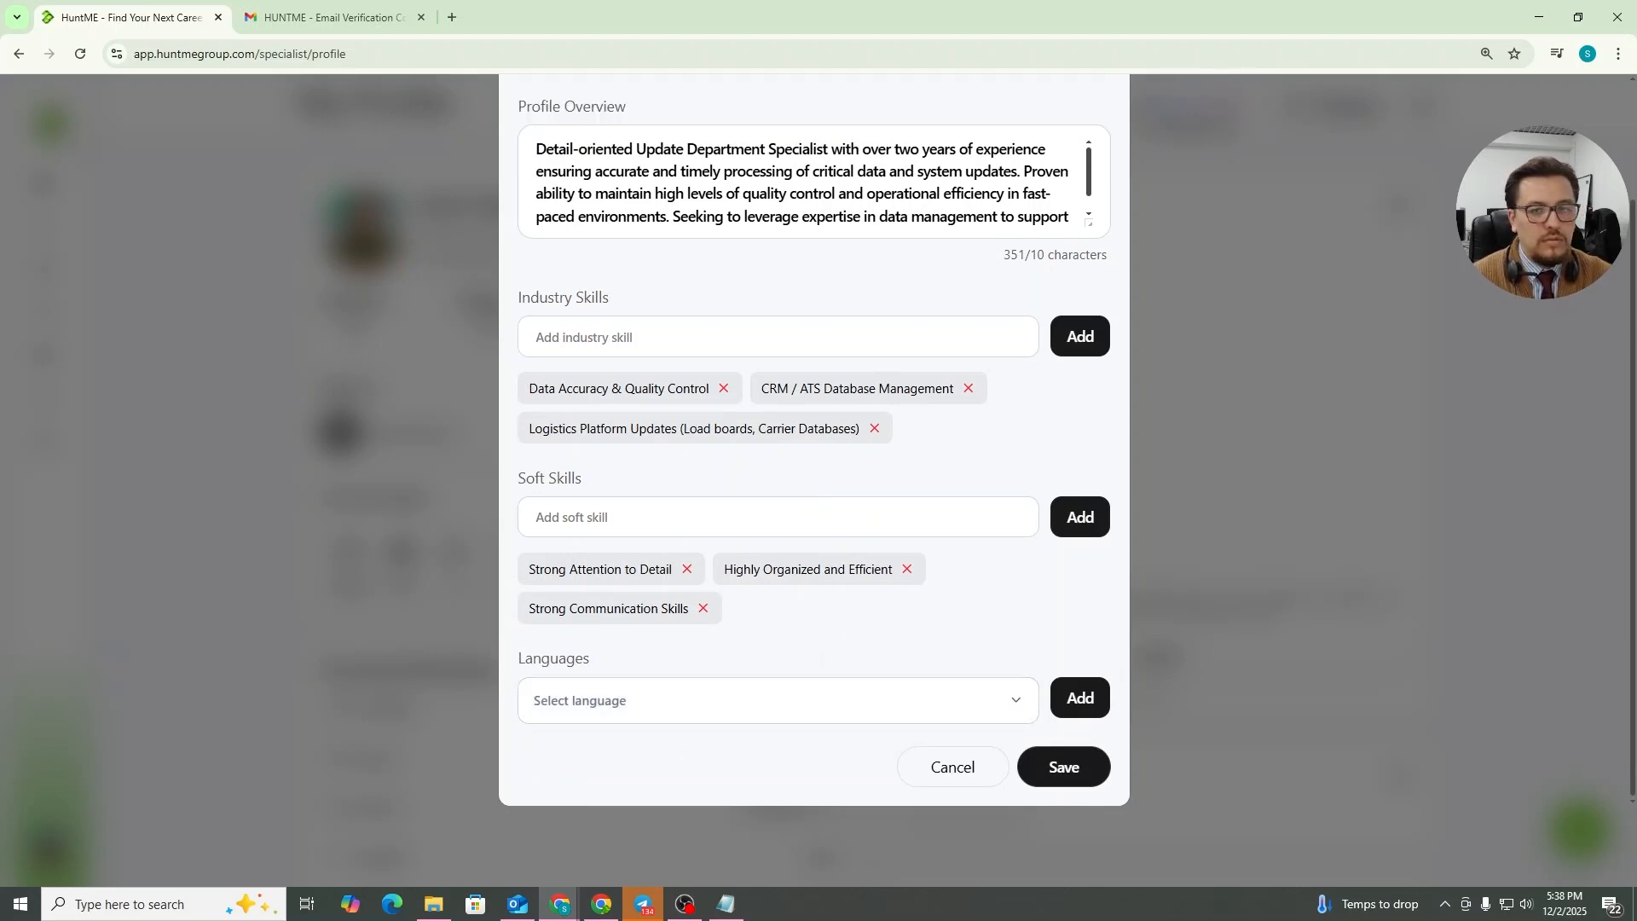
pyautogui.click(989, 713)
pyautogui.click(585, 725)
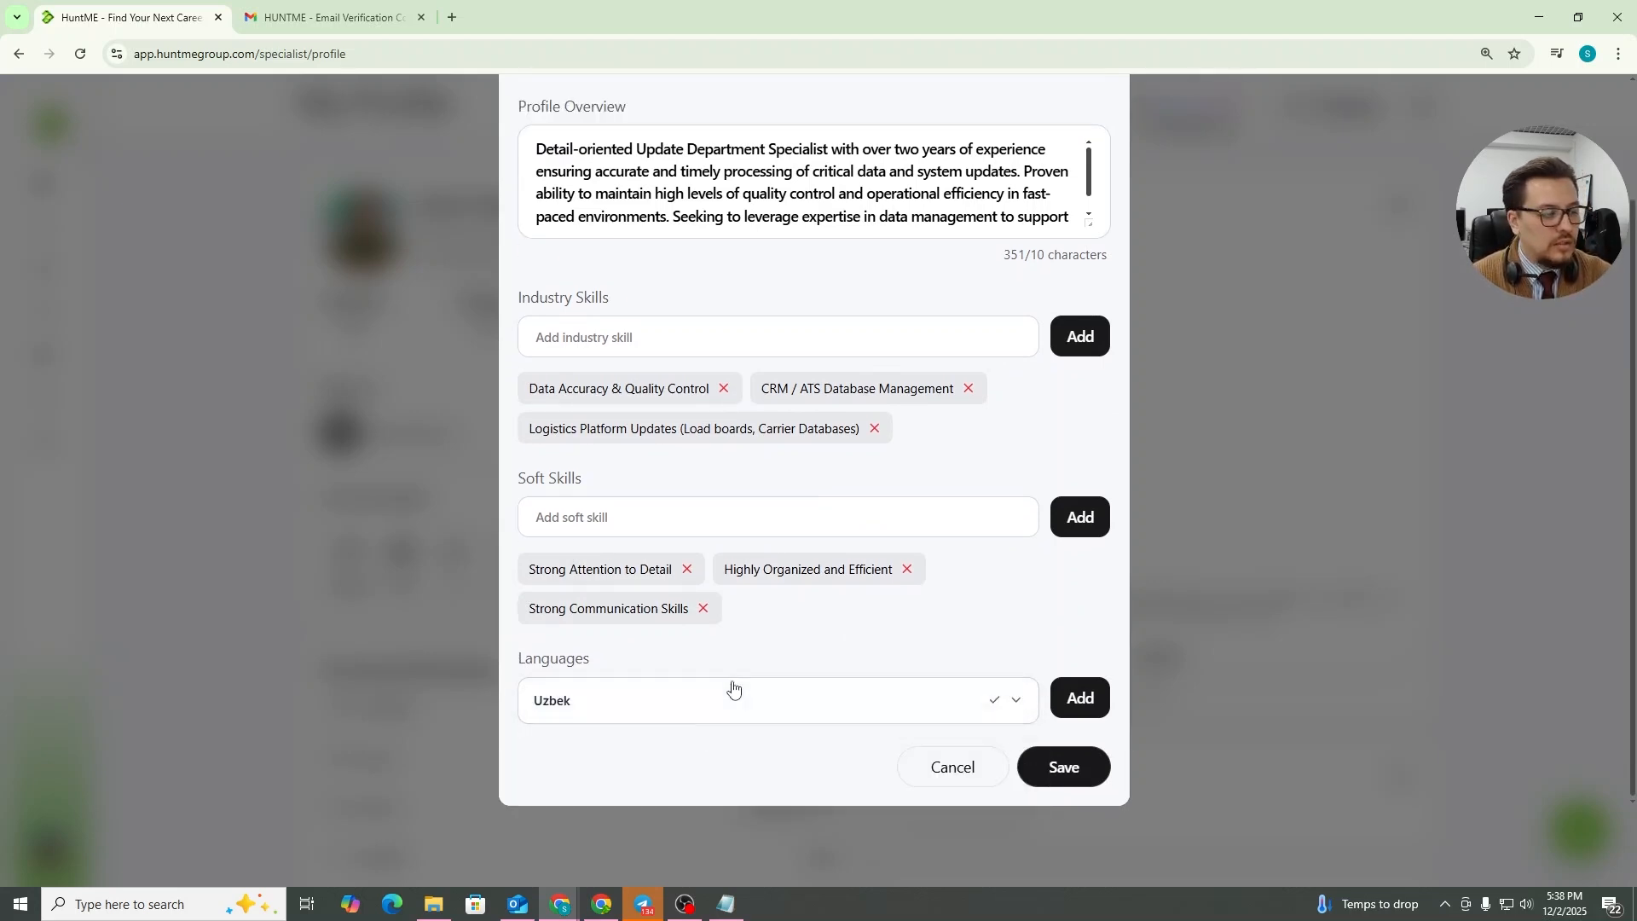
pyautogui.click(1079, 698)
pyautogui.click(923, 702)
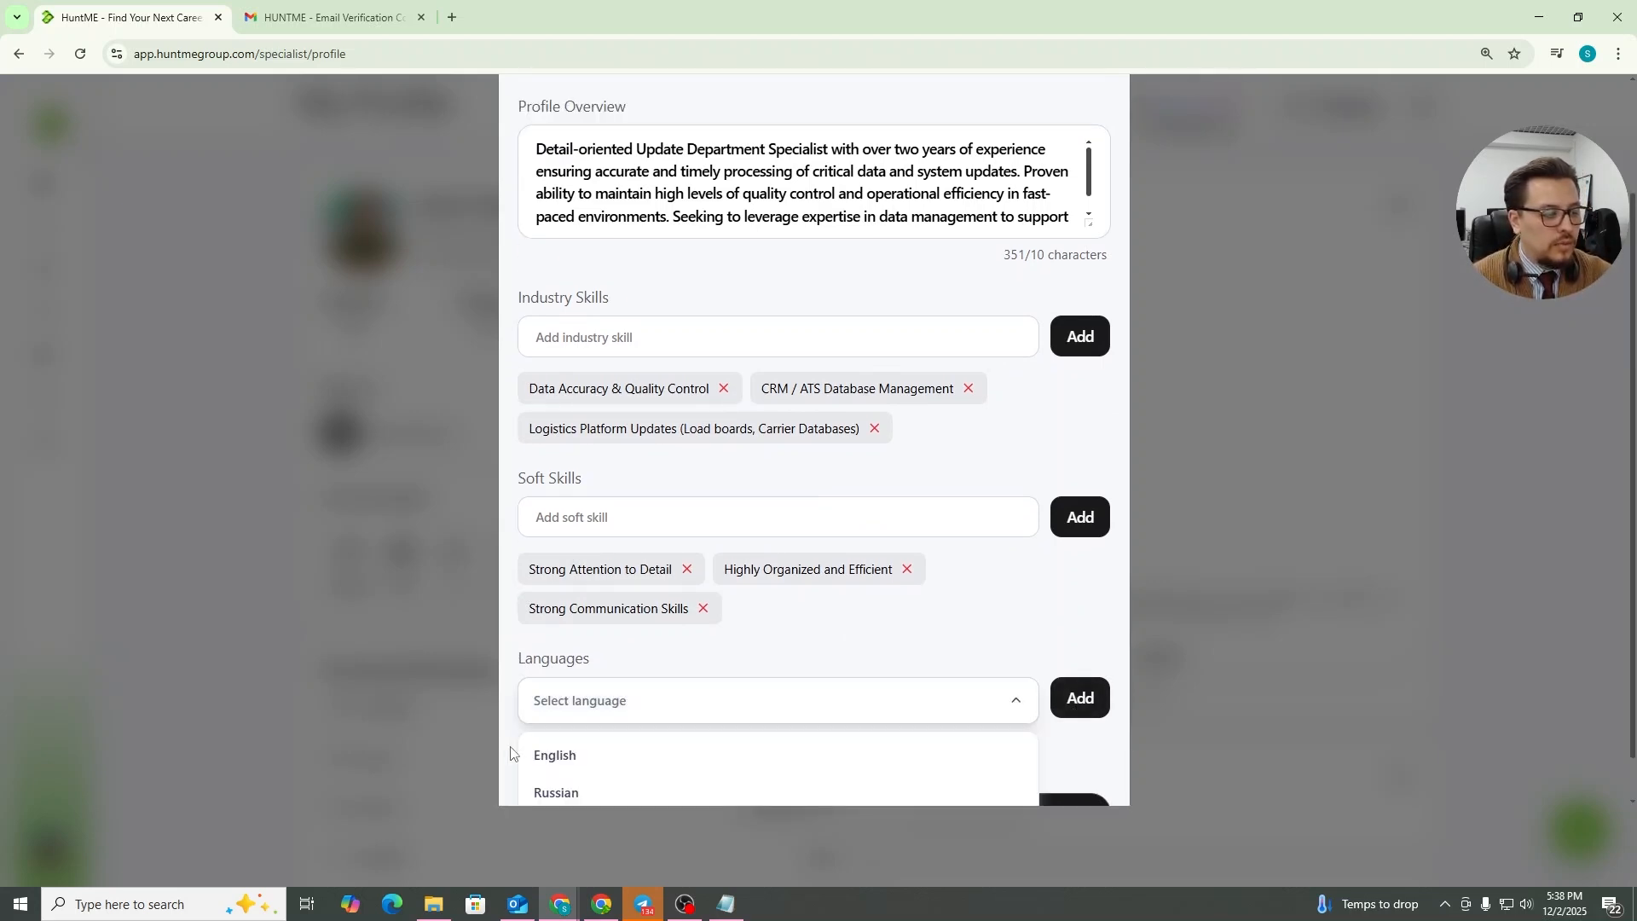
pyautogui.click(581, 790)
pyautogui.click(1072, 699)
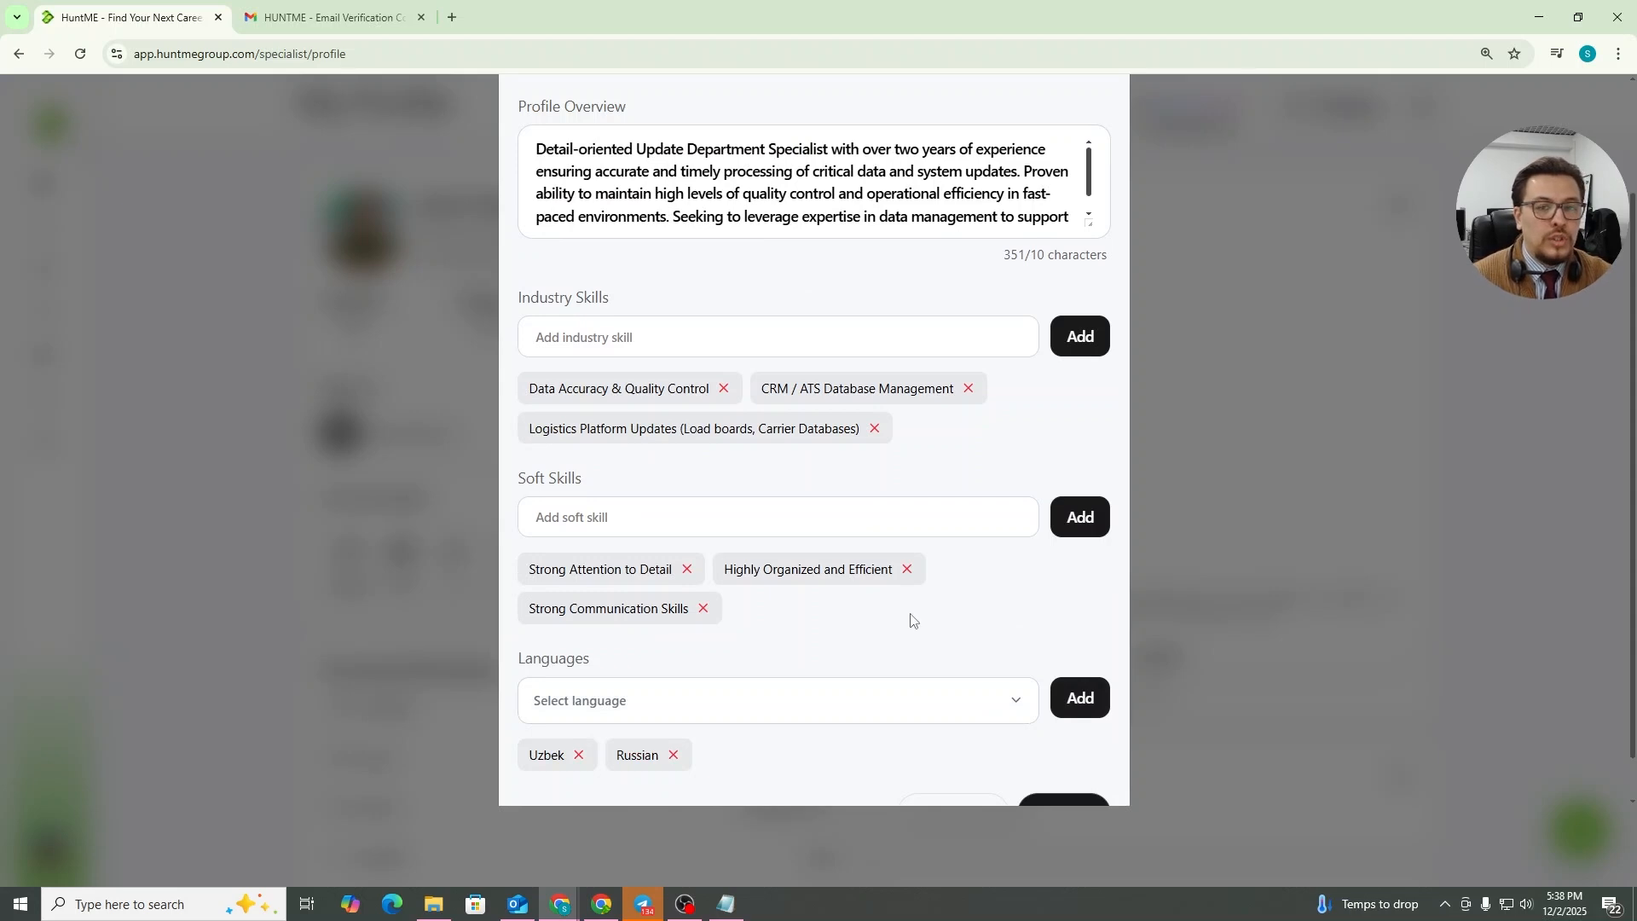
pyautogui.scroll(-1, 910, 616)
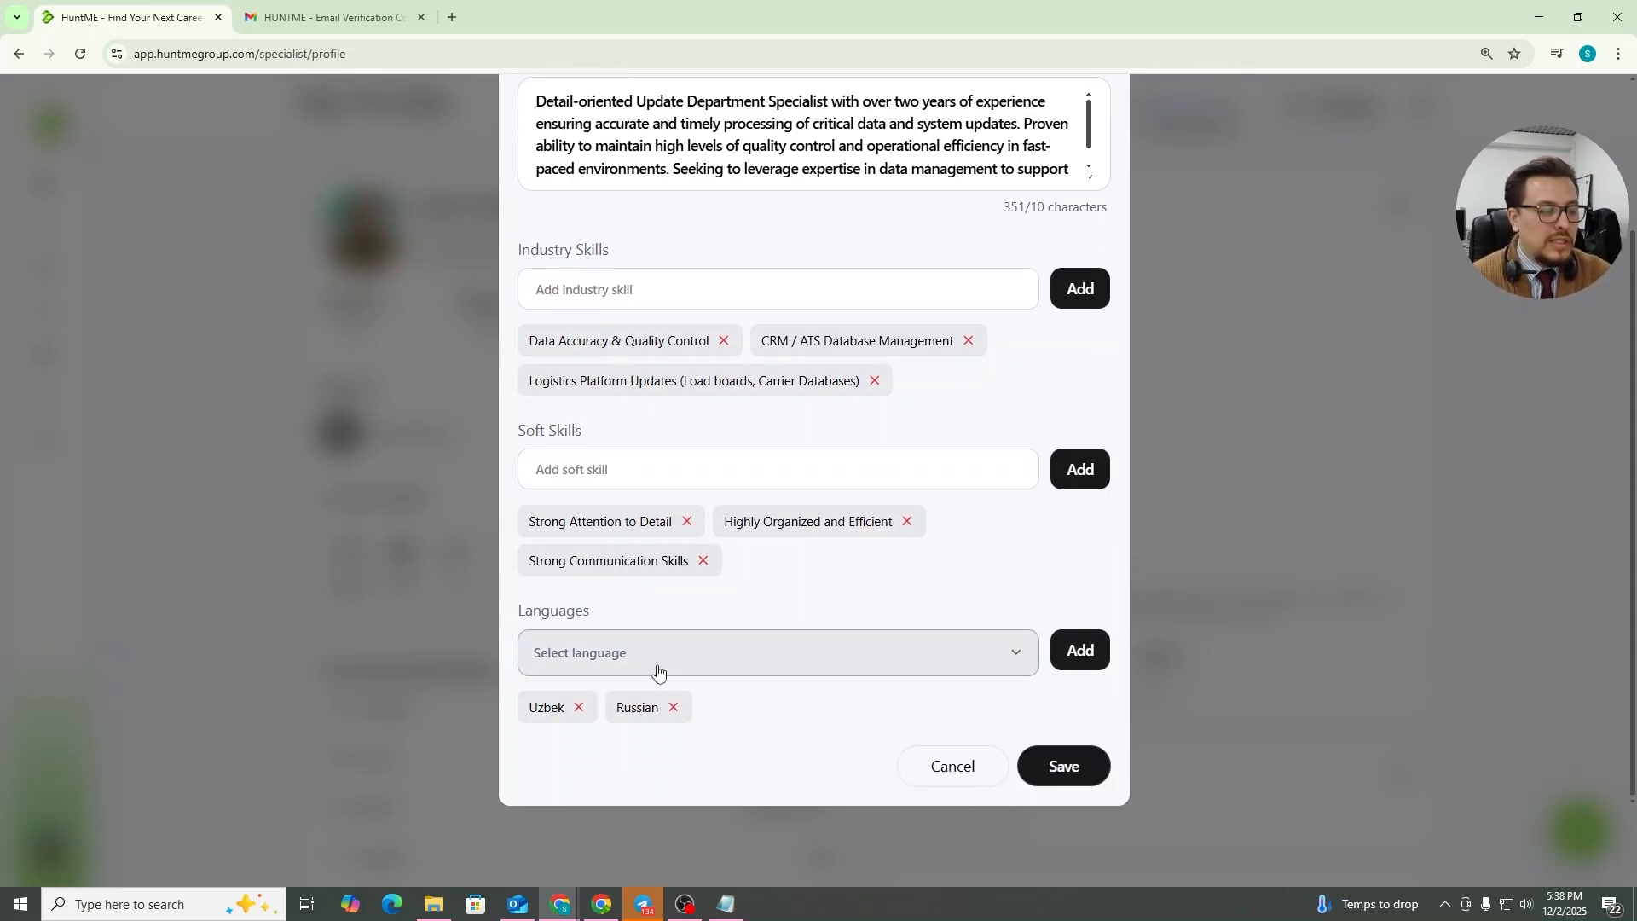
# Add English as a language and save the professional information
pyautogui.click(660, 670)
pyautogui.click(622, 710)
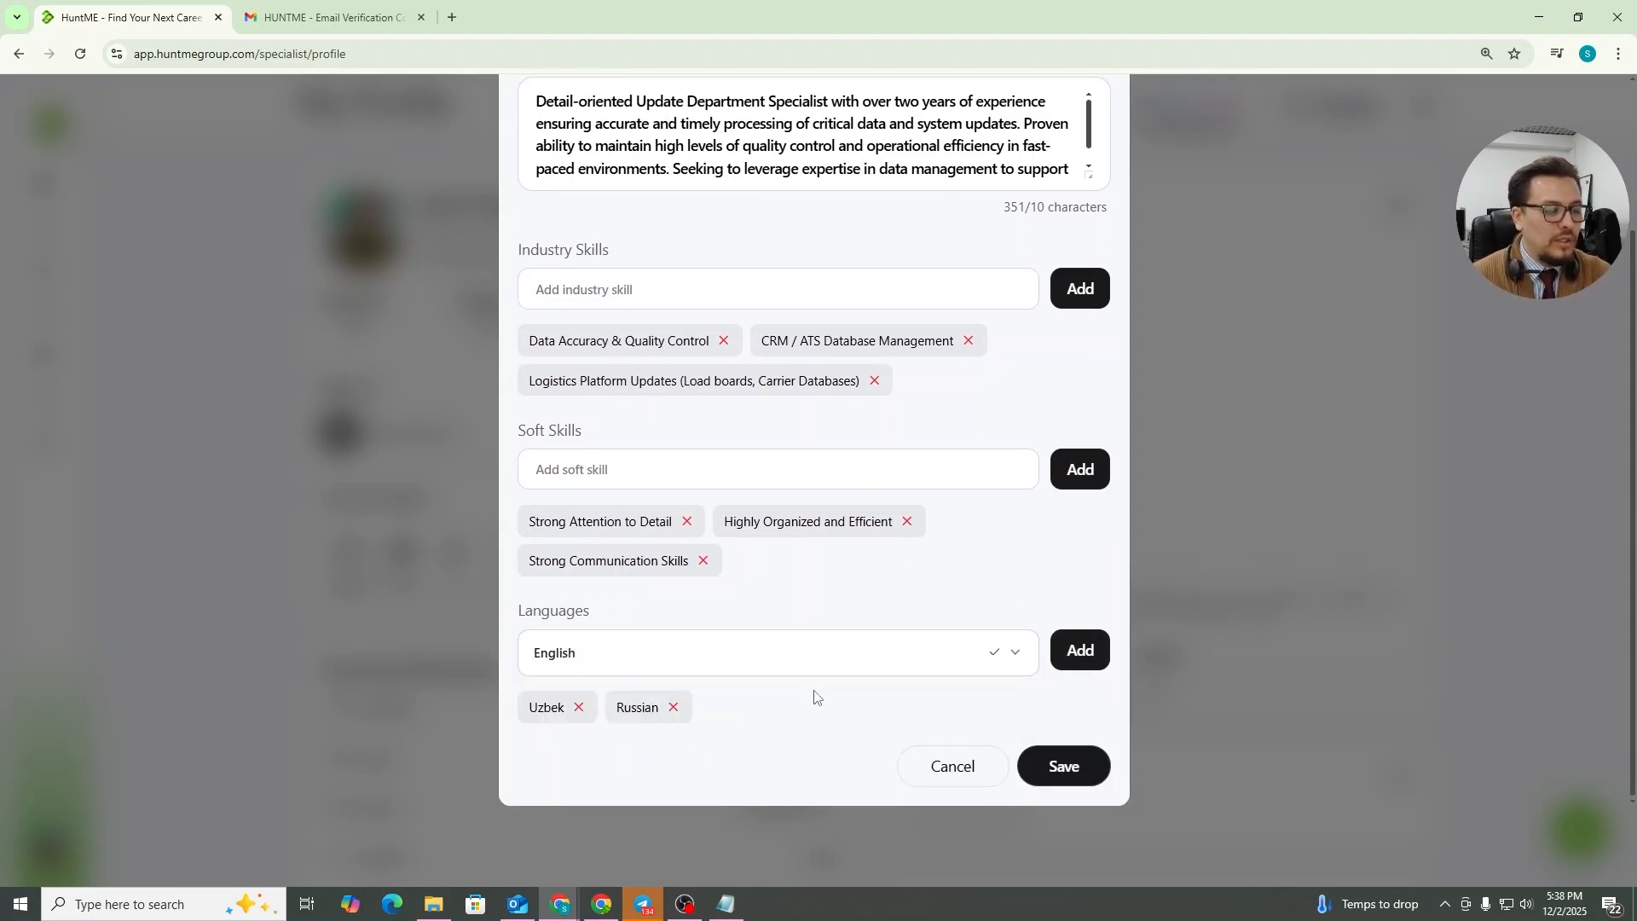
pyautogui.click(1079, 650)
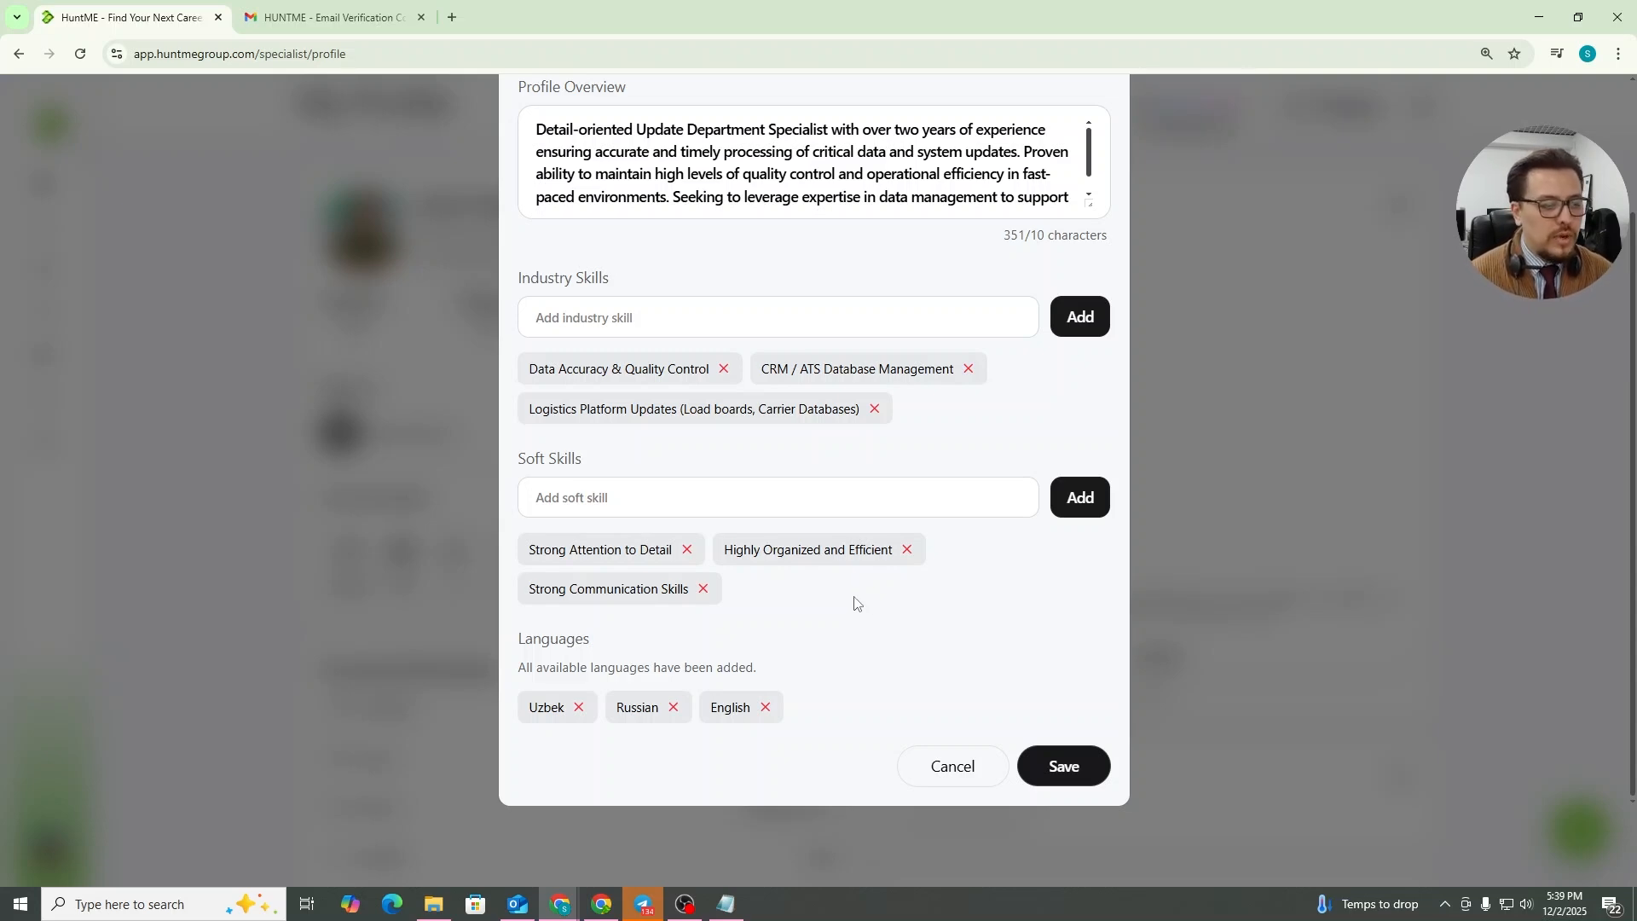
pyautogui.click(1064, 769)
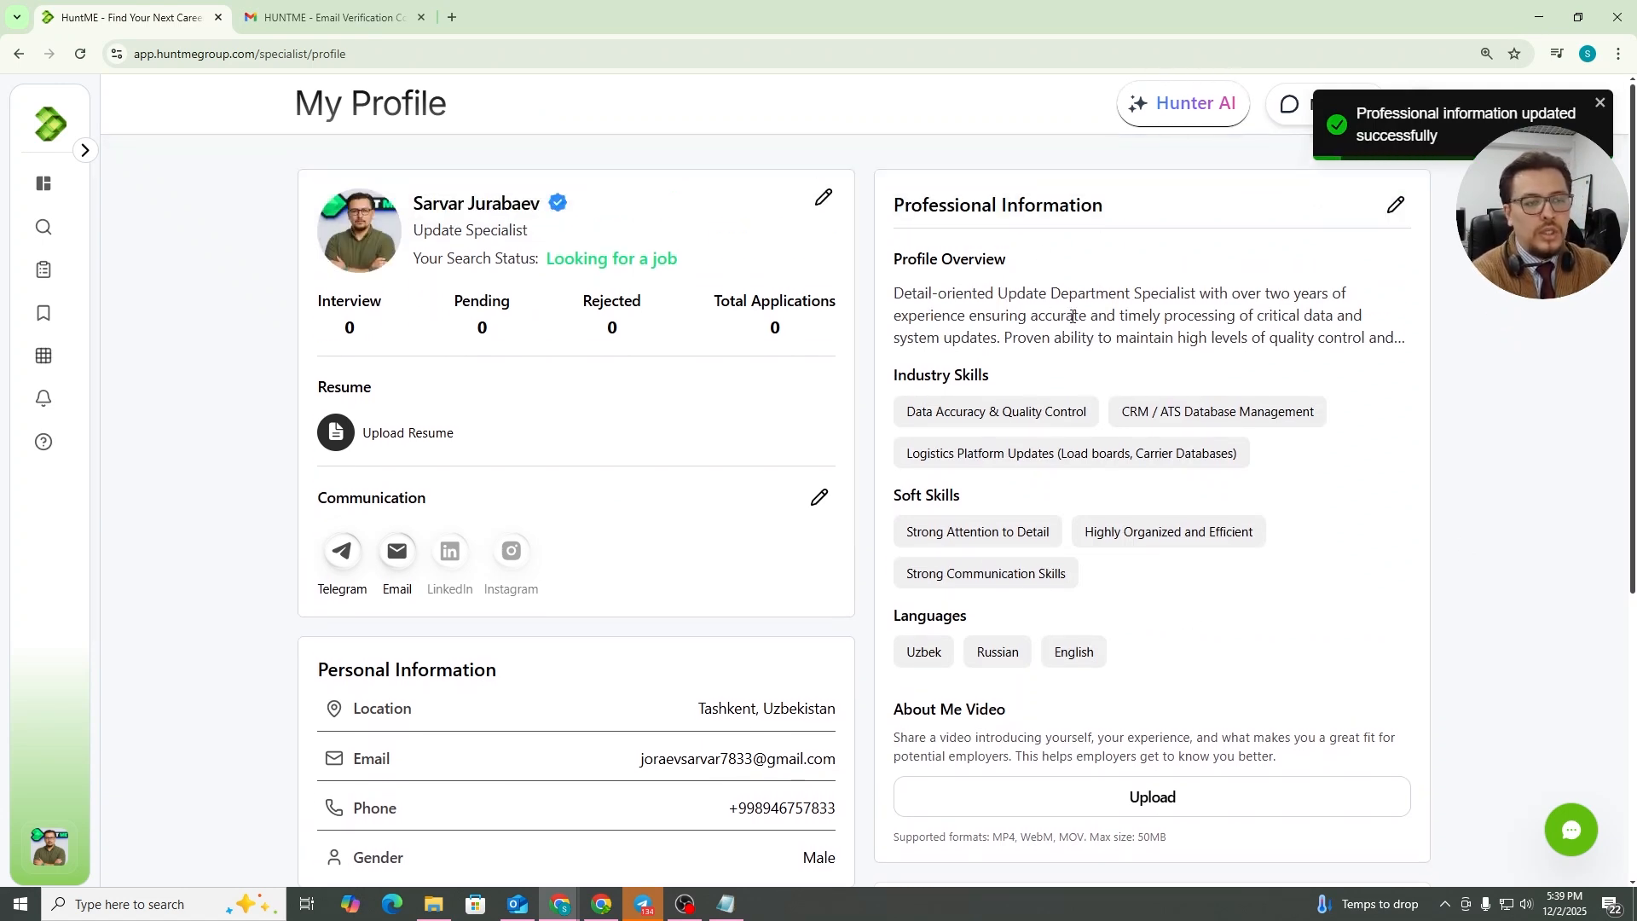
pyautogui.scroll(-5, 1046, 317)
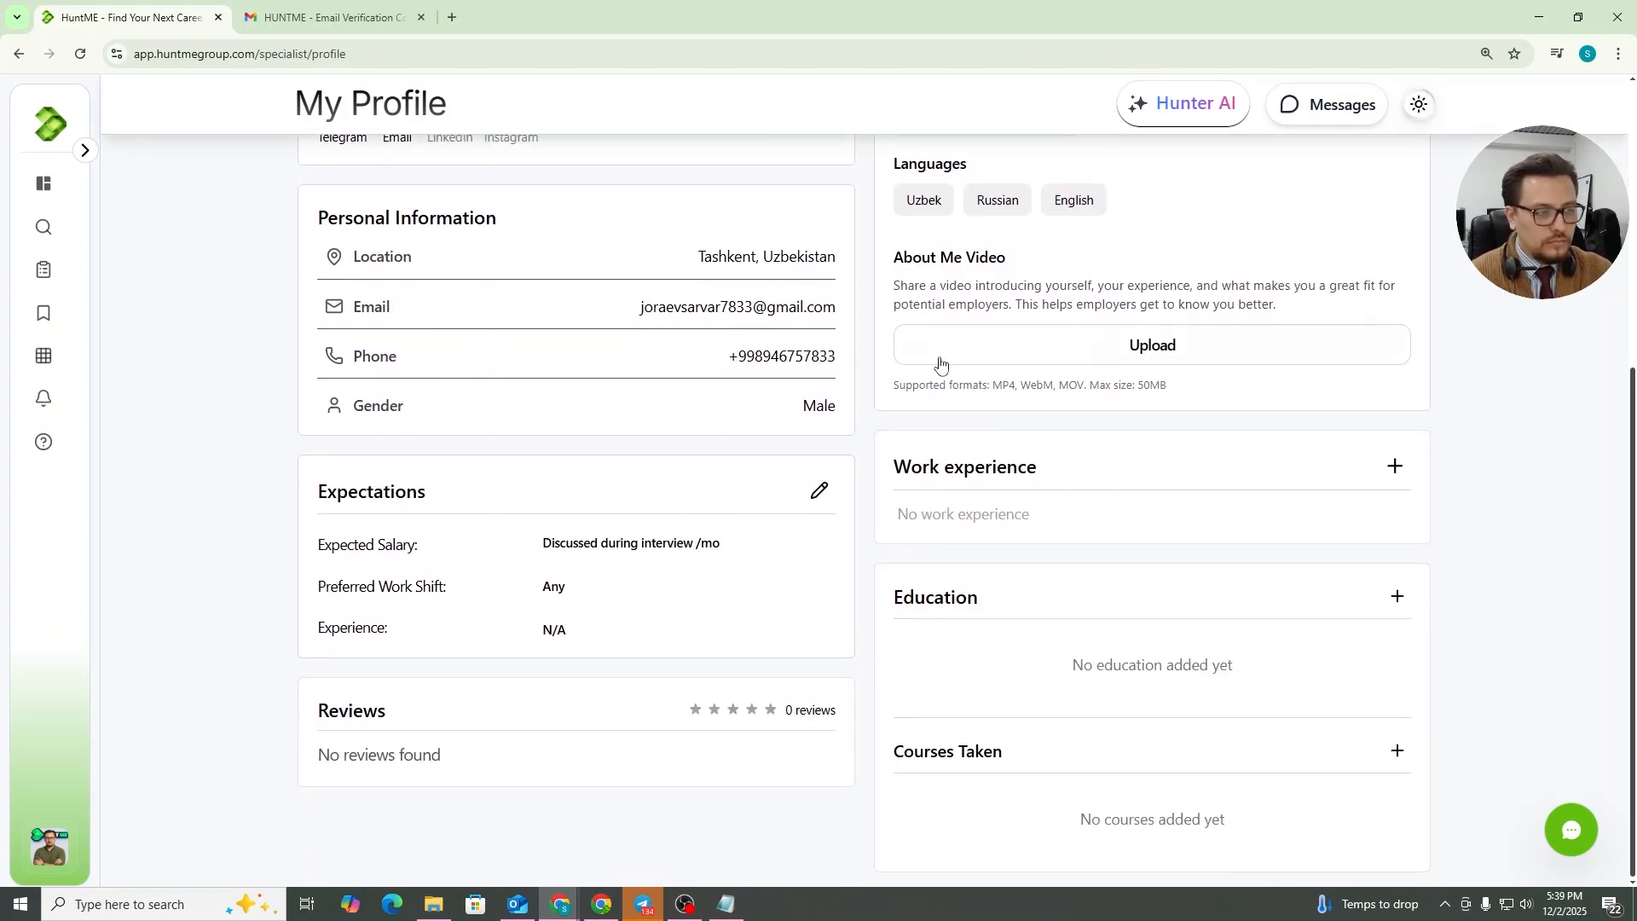
pyautogui.scroll(1, 939, 365)
pyautogui.moveTo(895, 342); pyautogui.dragTo(1046, 350)
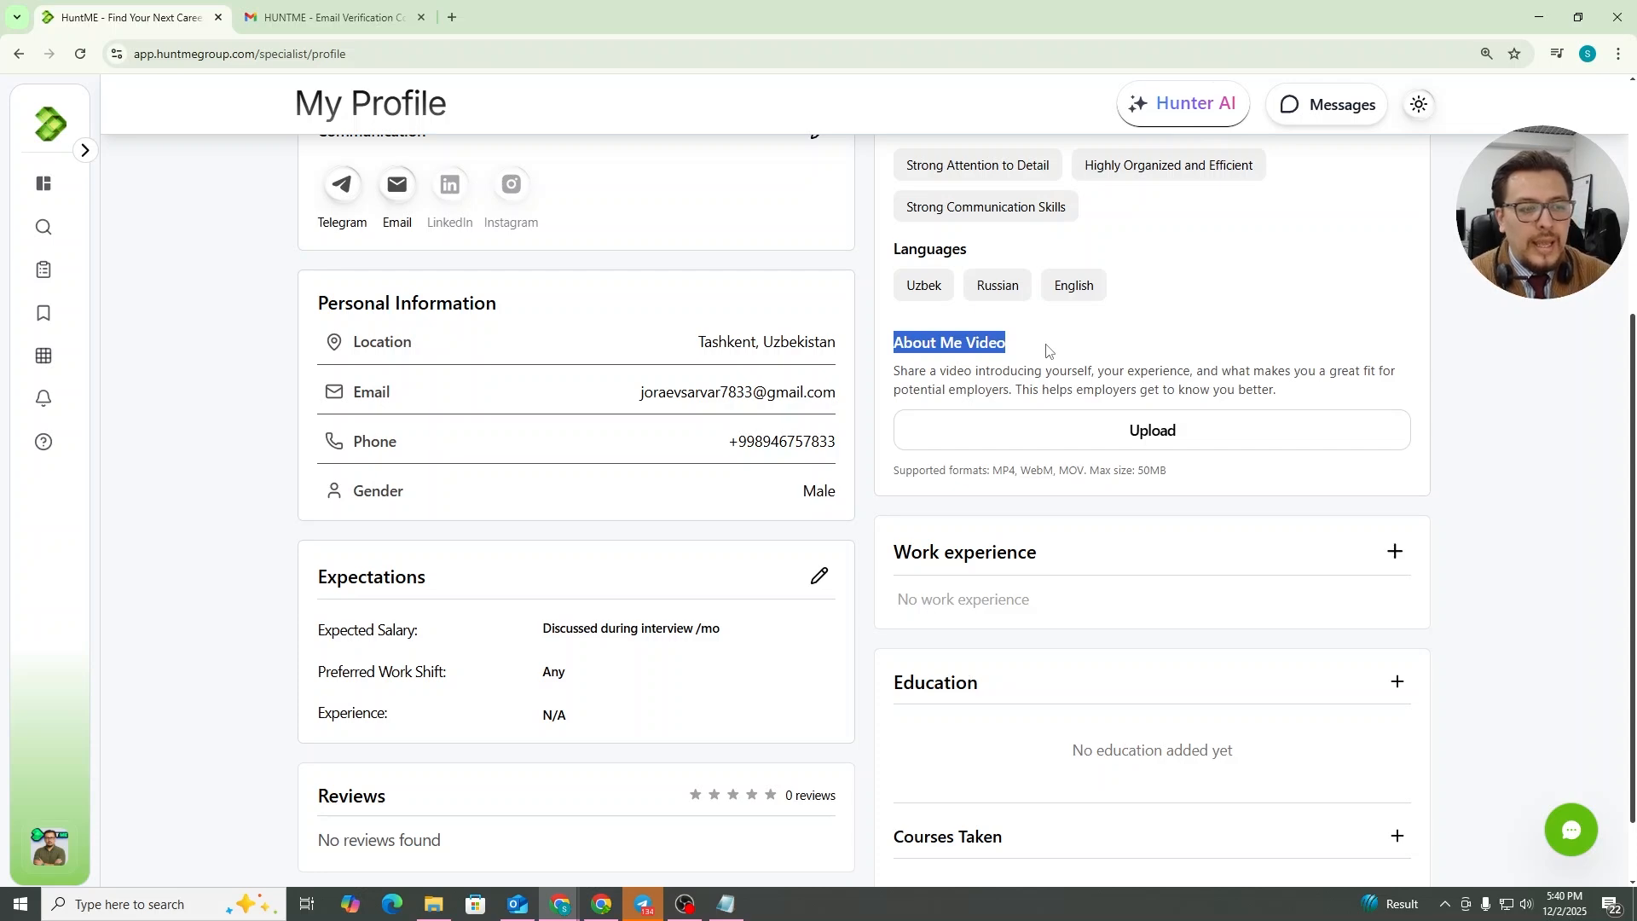
pyautogui.click(1110, 445)
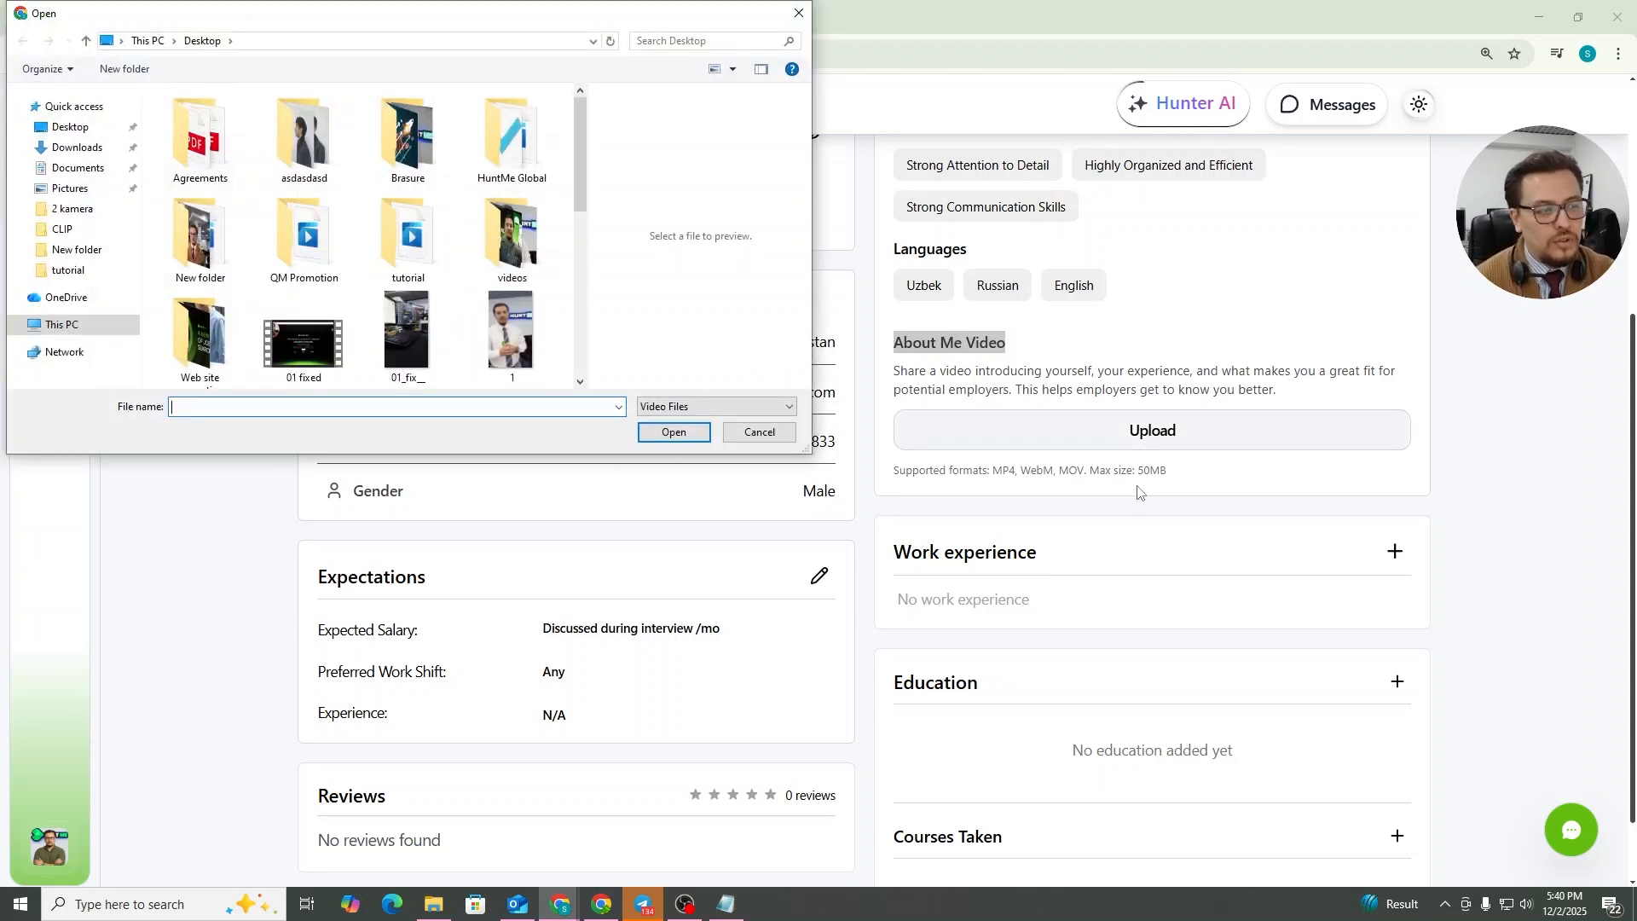
pyautogui.click(799, 13)
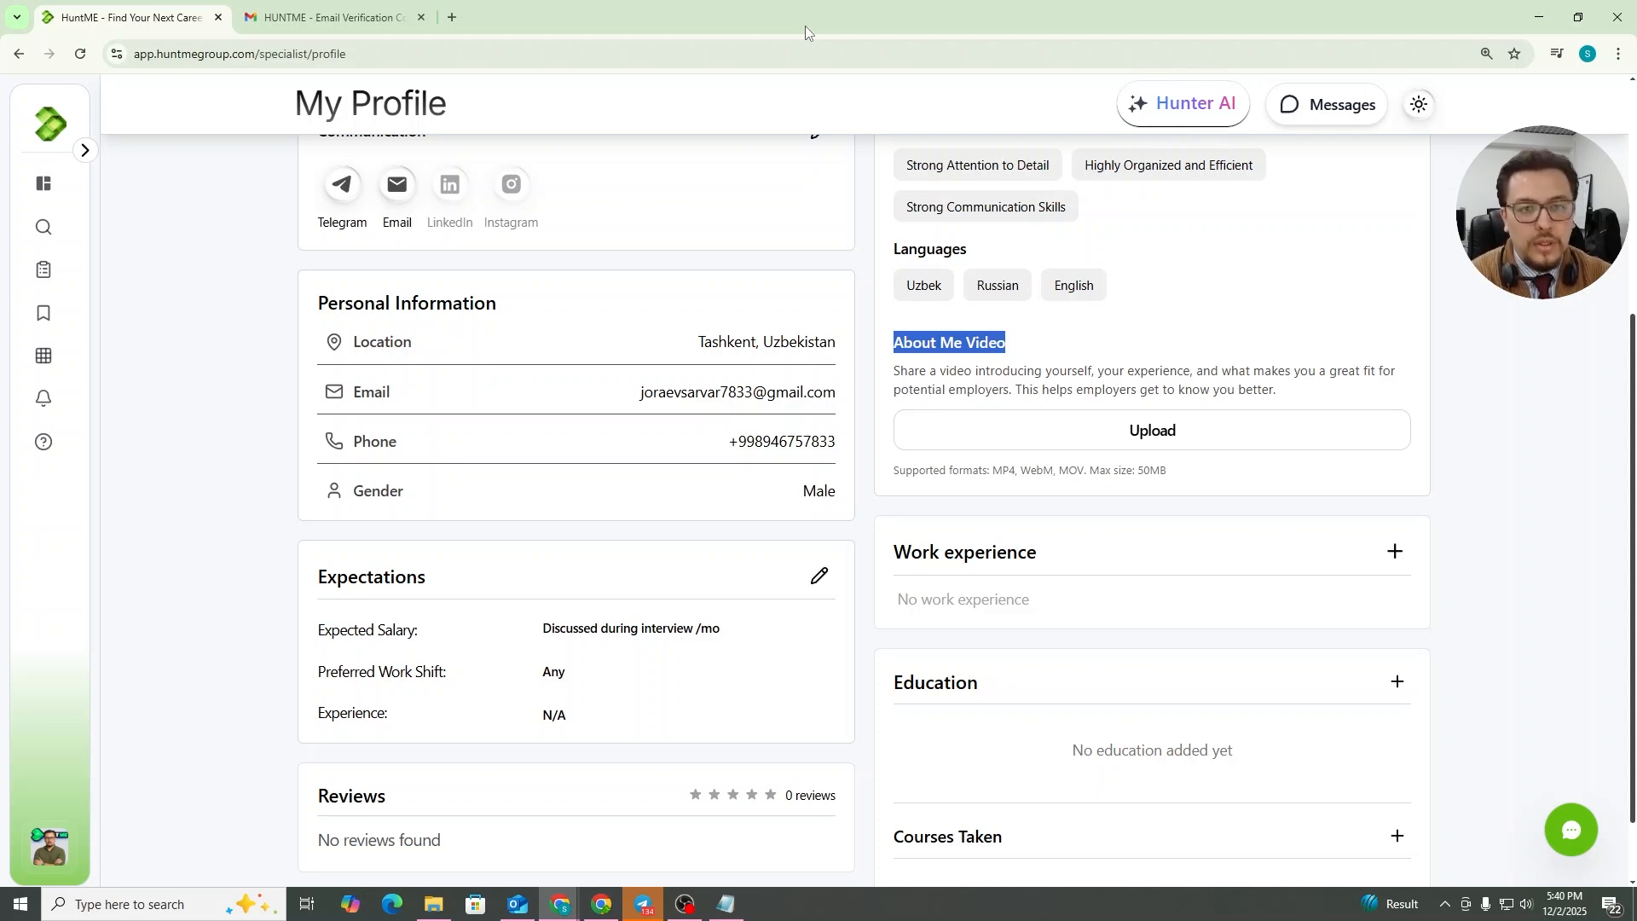
# Edit the expectations and set the expected salary to $1000 - $1500
pyautogui.scroll(-1, 340, 556)
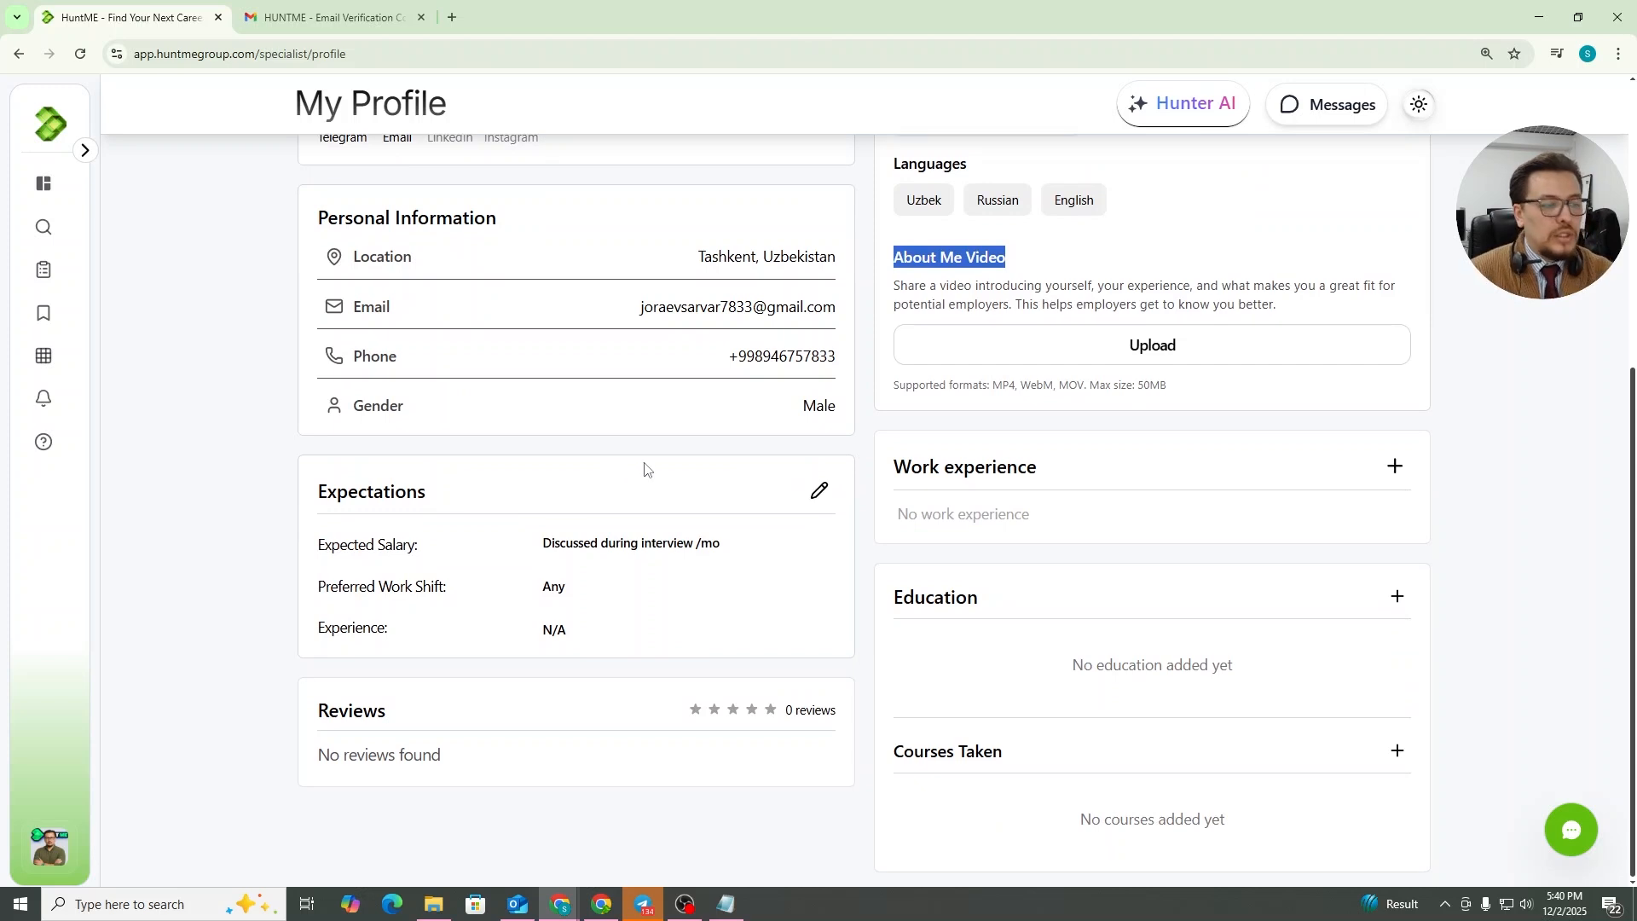
pyautogui.click(814, 503)
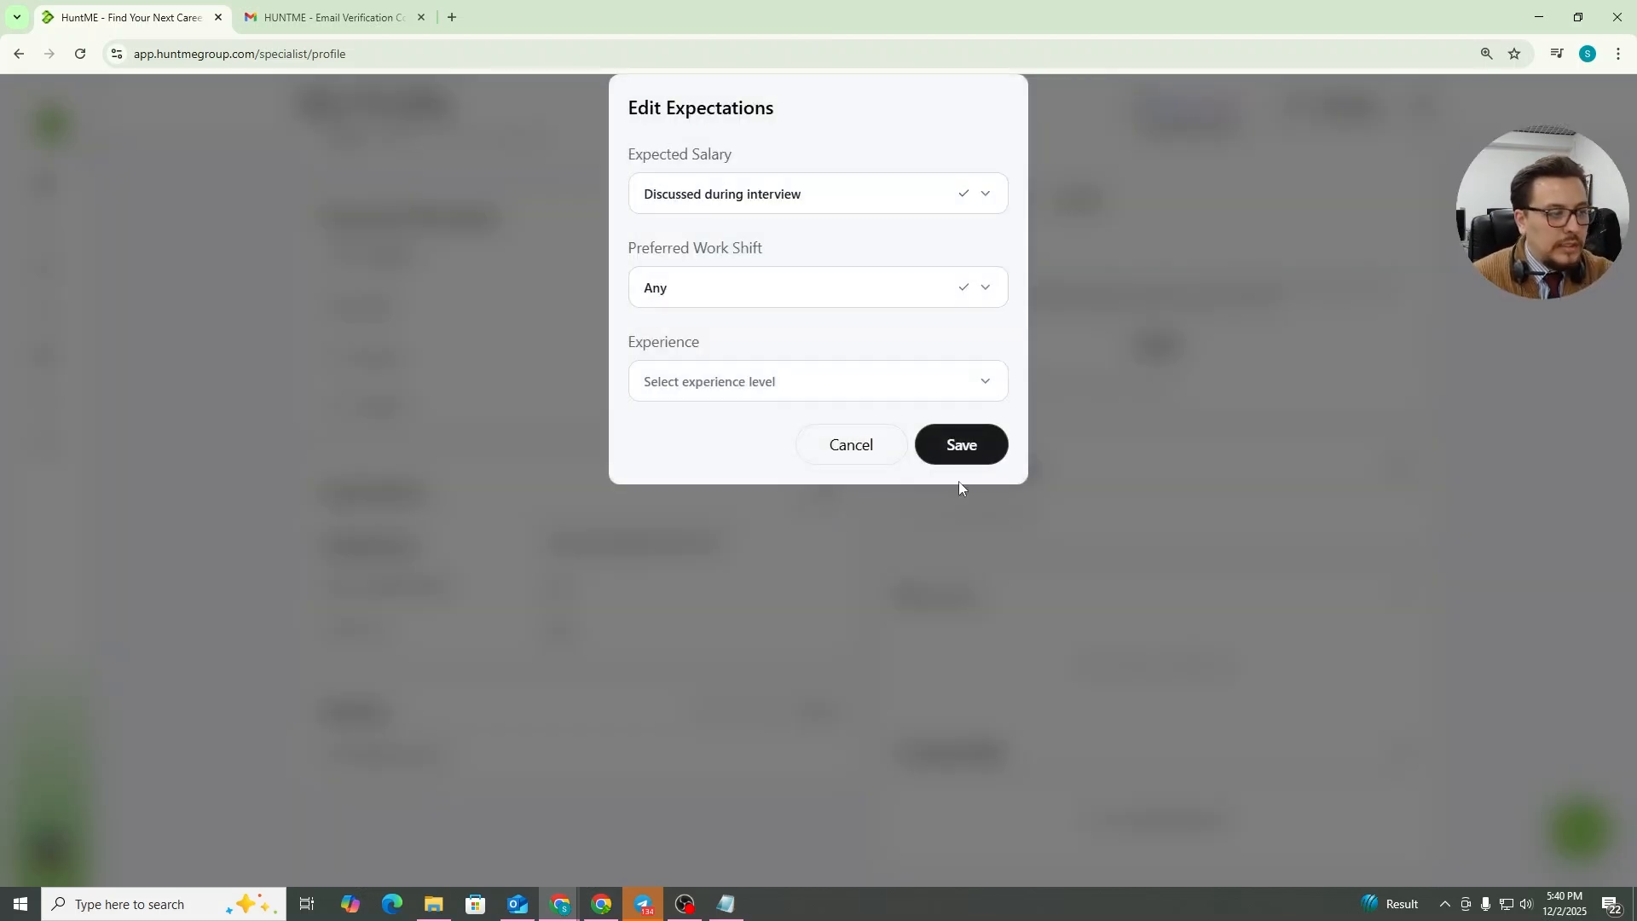
pyautogui.click(838, 191)
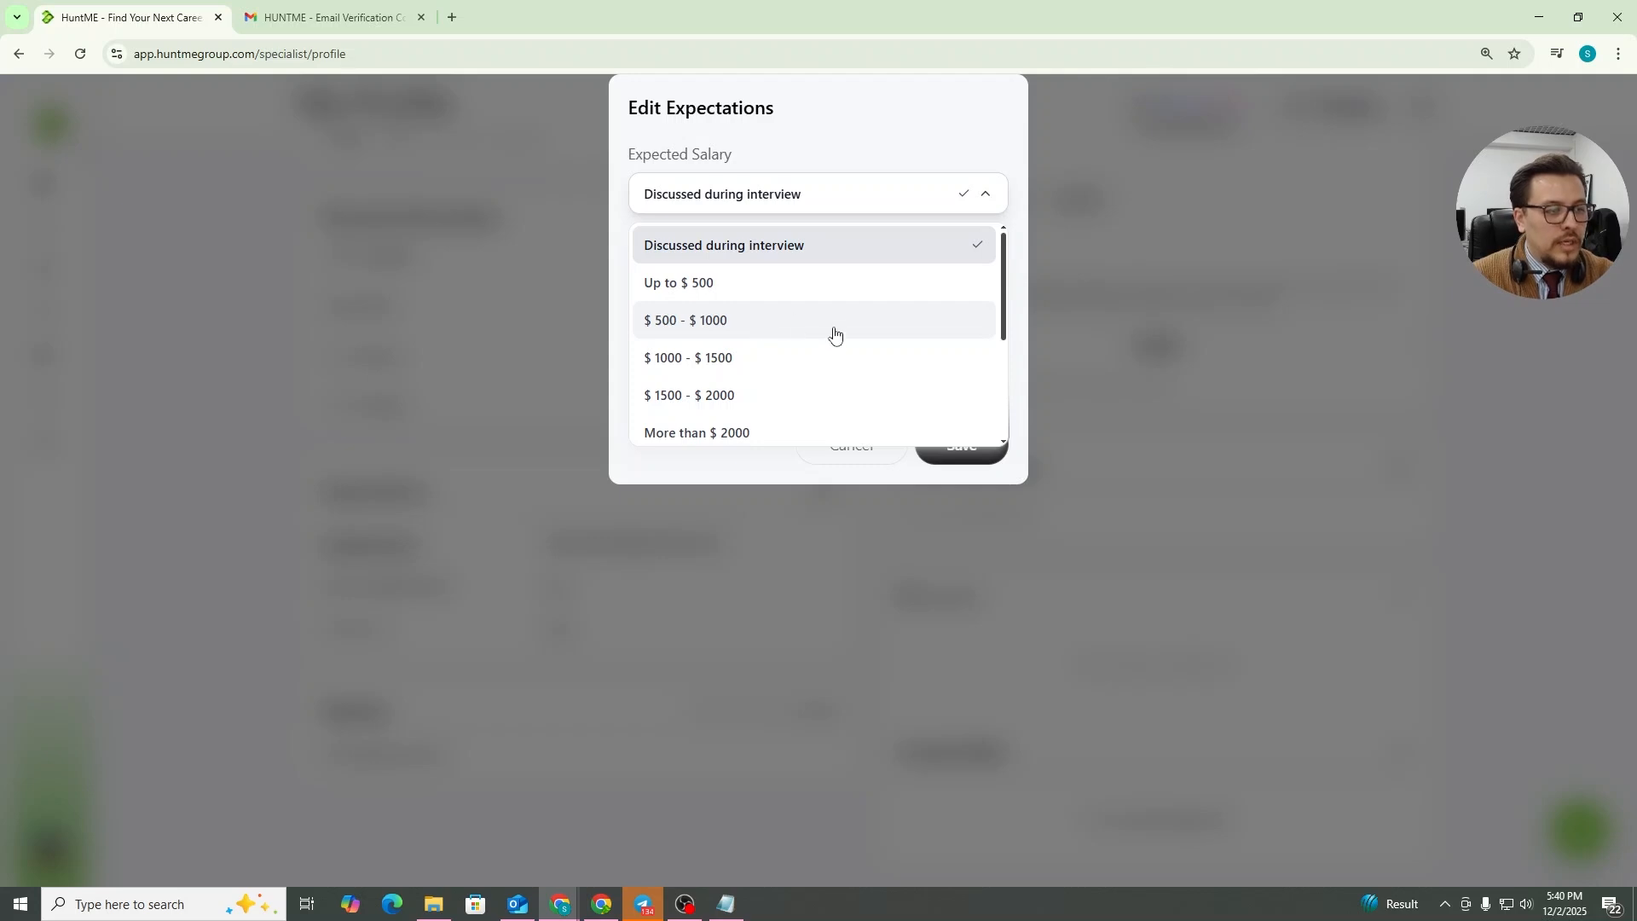
pyautogui.click(758, 361)
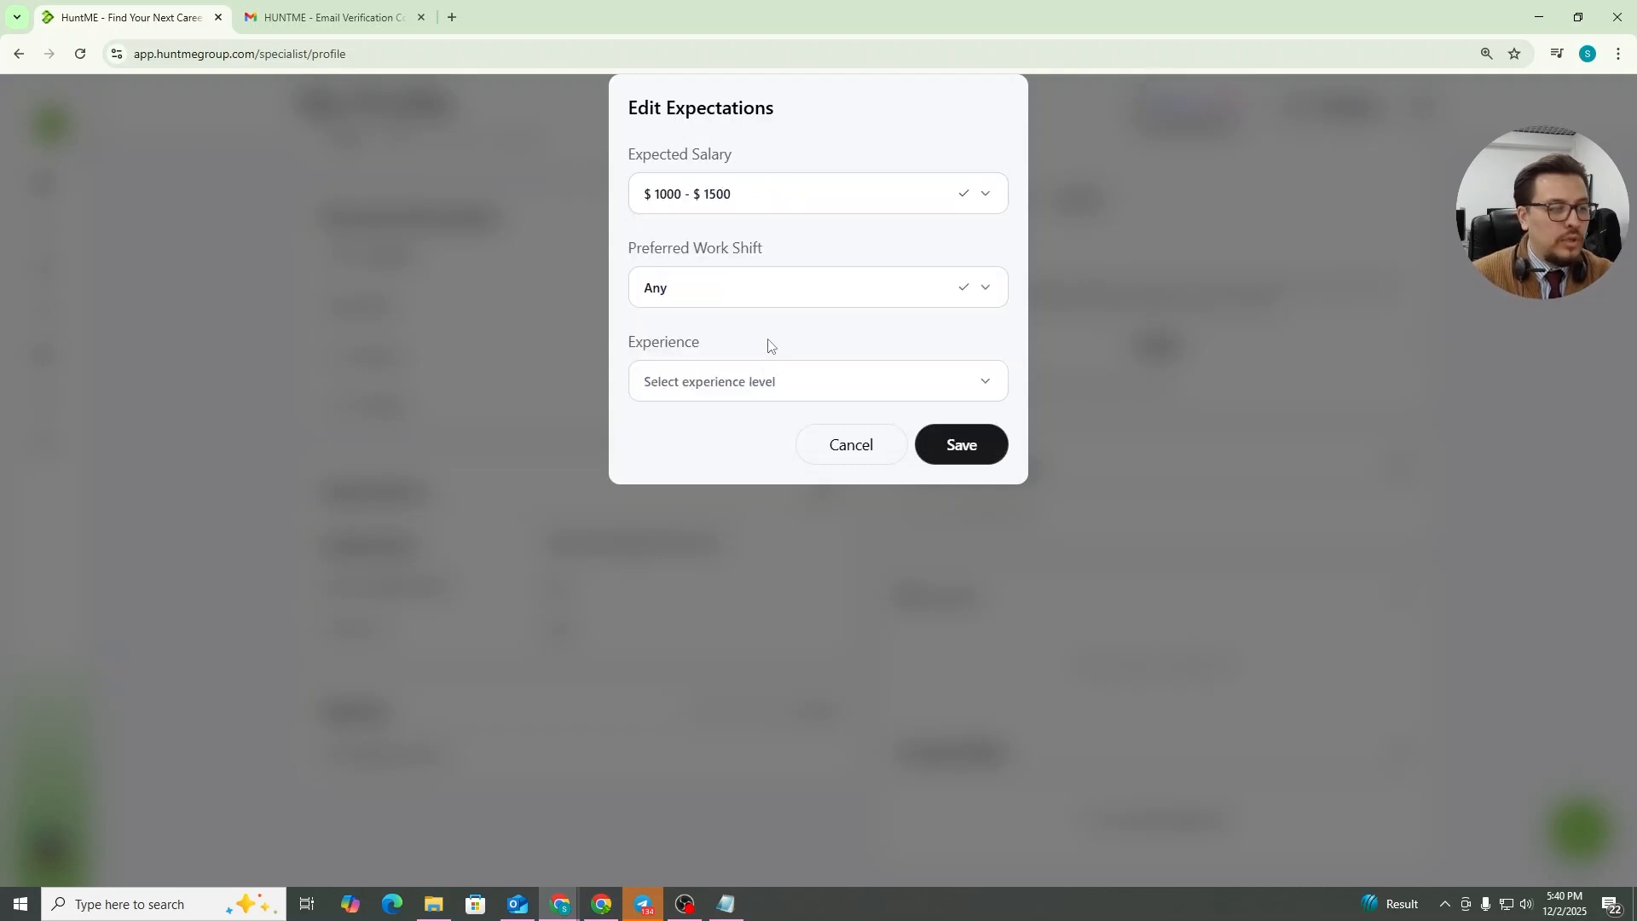
# Set the preferred work shift to Main and experience to More than 2 years, and save the expectations
pyautogui.click(812, 306)
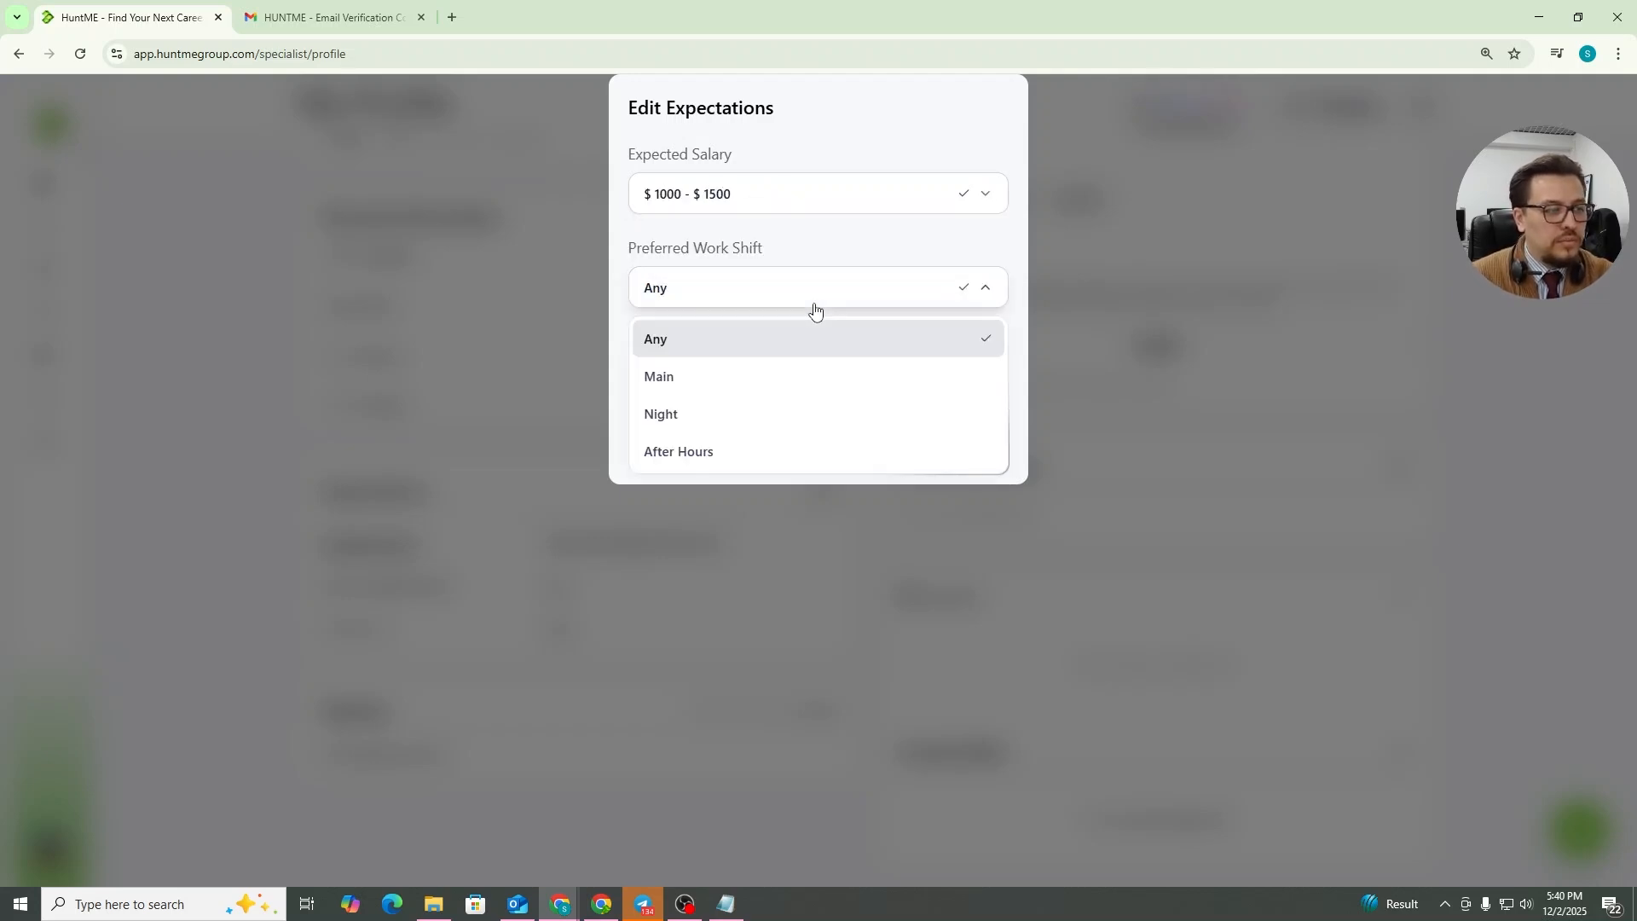
pyautogui.click(732, 379)
pyautogui.click(750, 392)
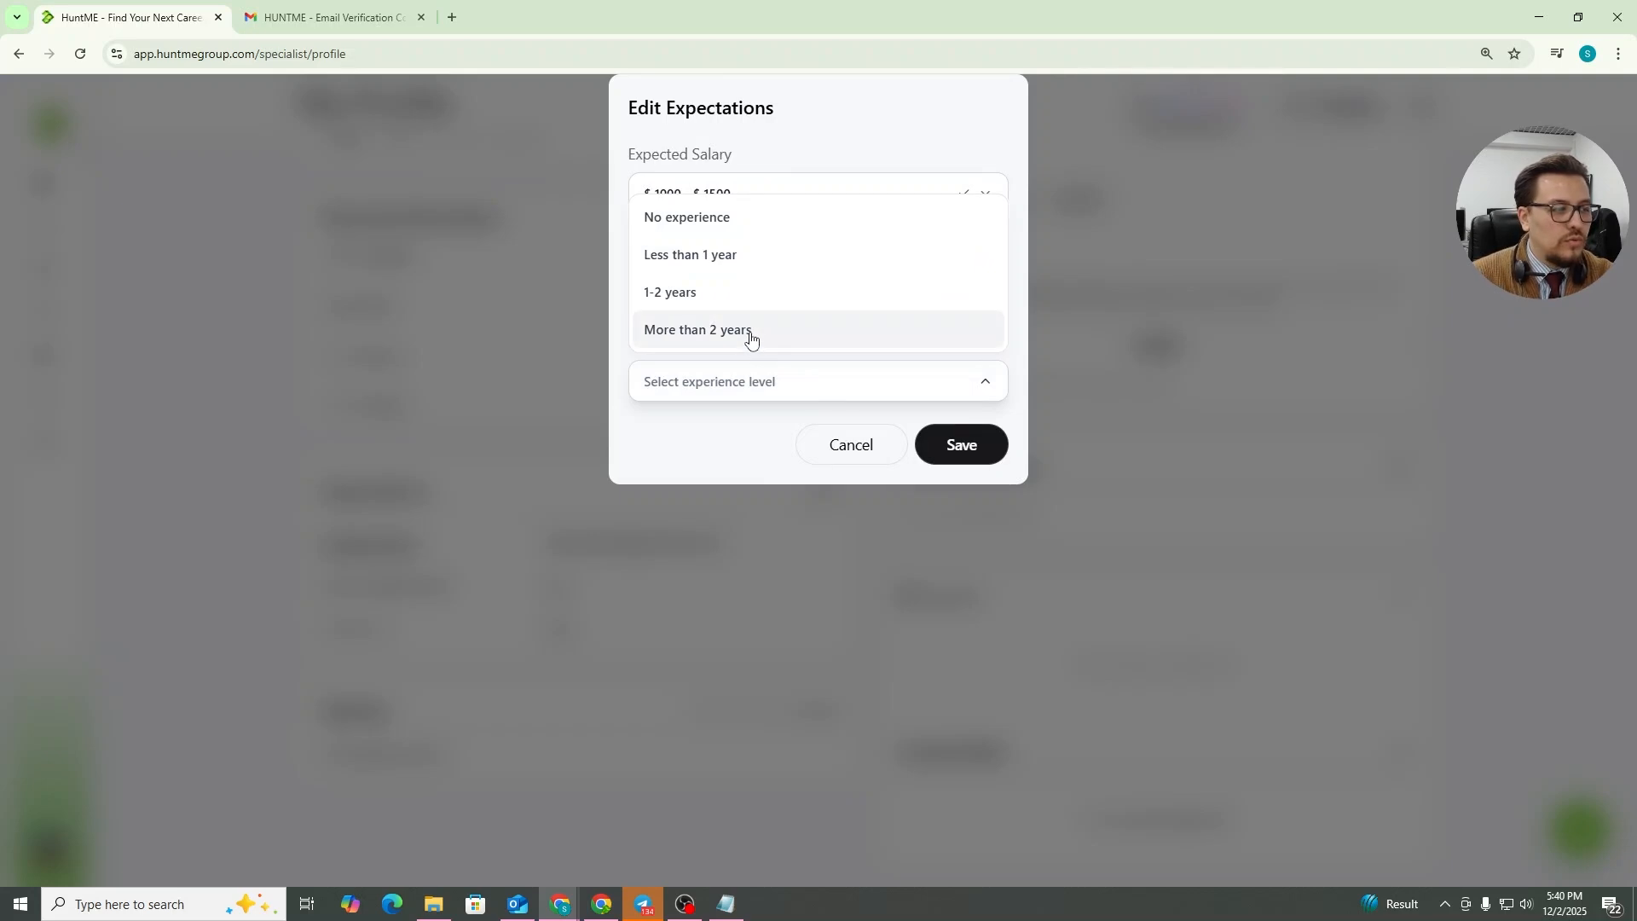
pyautogui.click(750, 335)
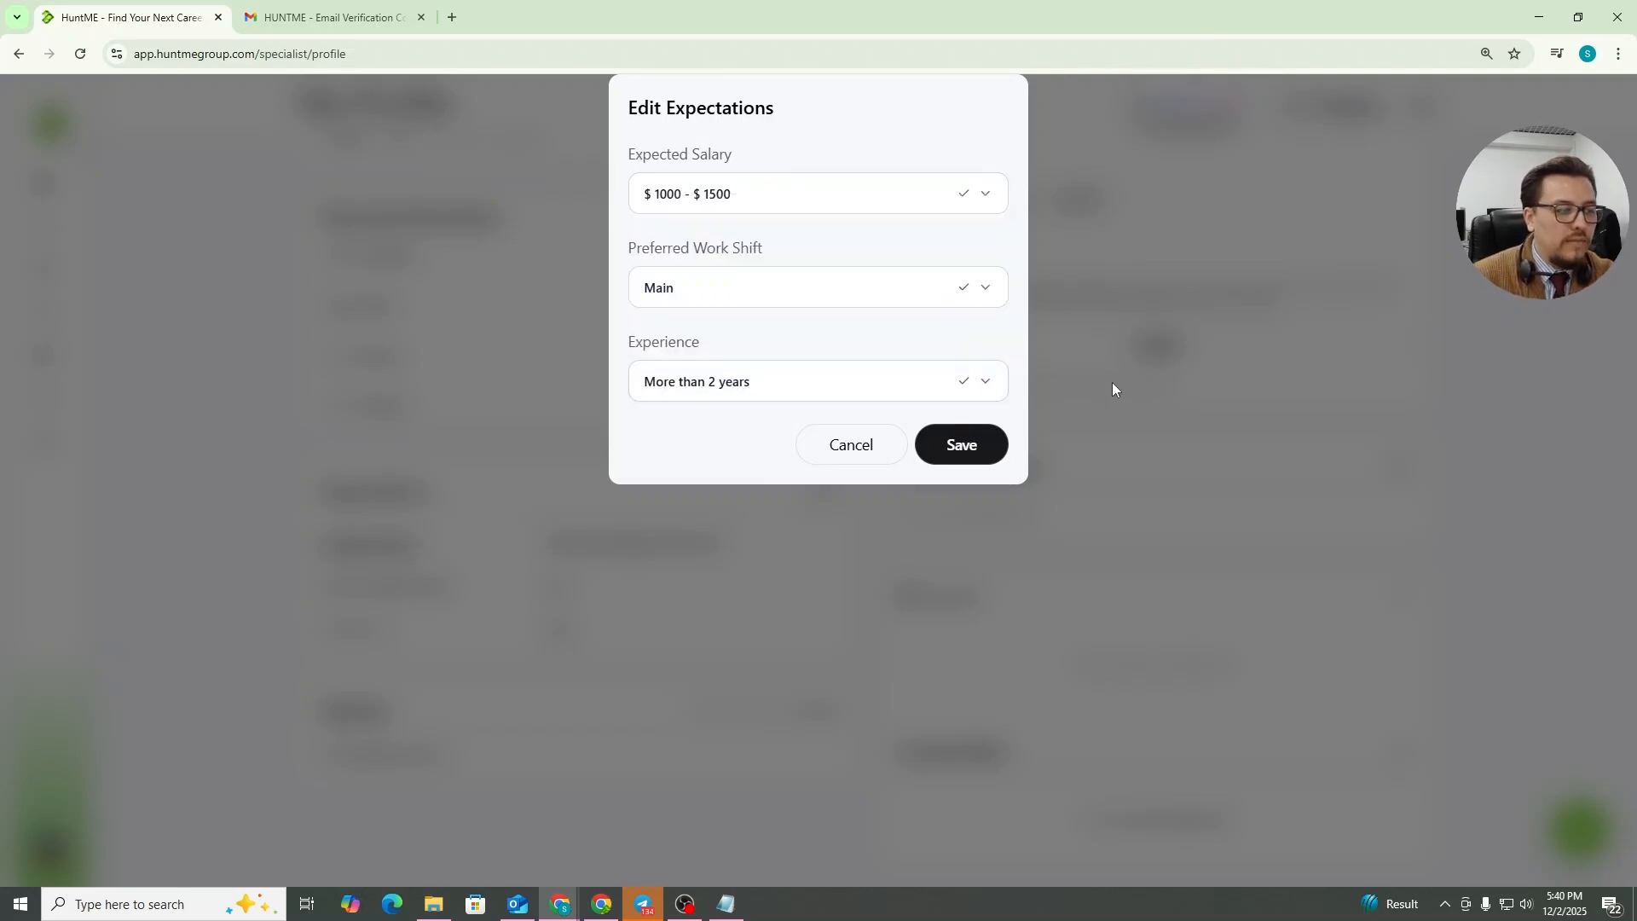
pyautogui.click(983, 456)
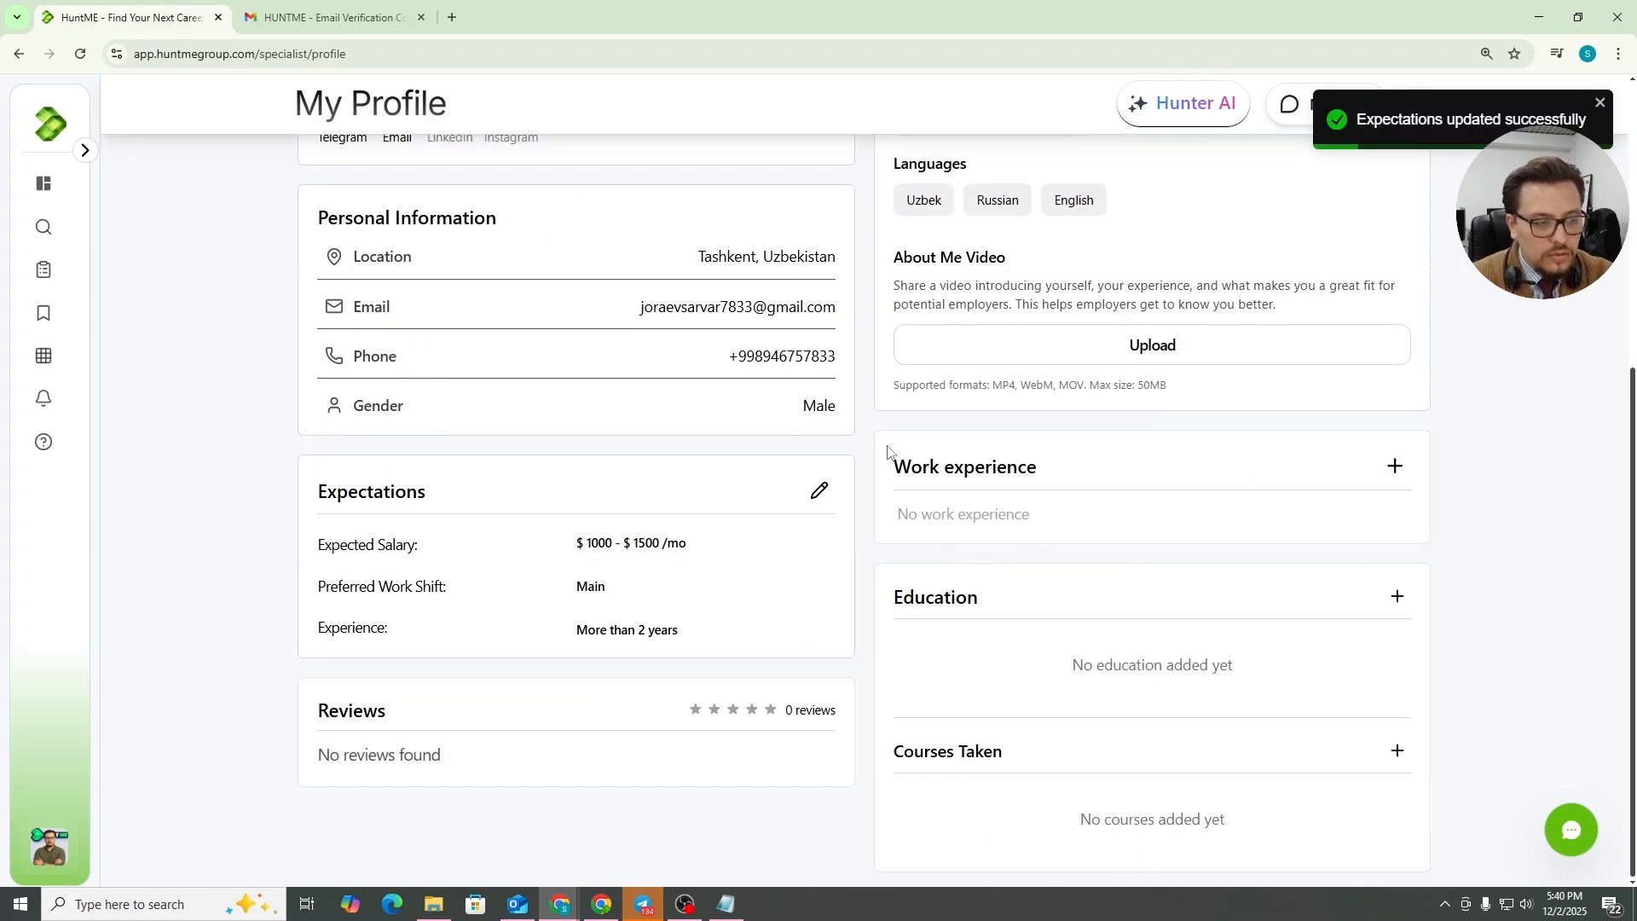
# Start adding a work experience with the position Update Specialist
pyautogui.click(1397, 466)
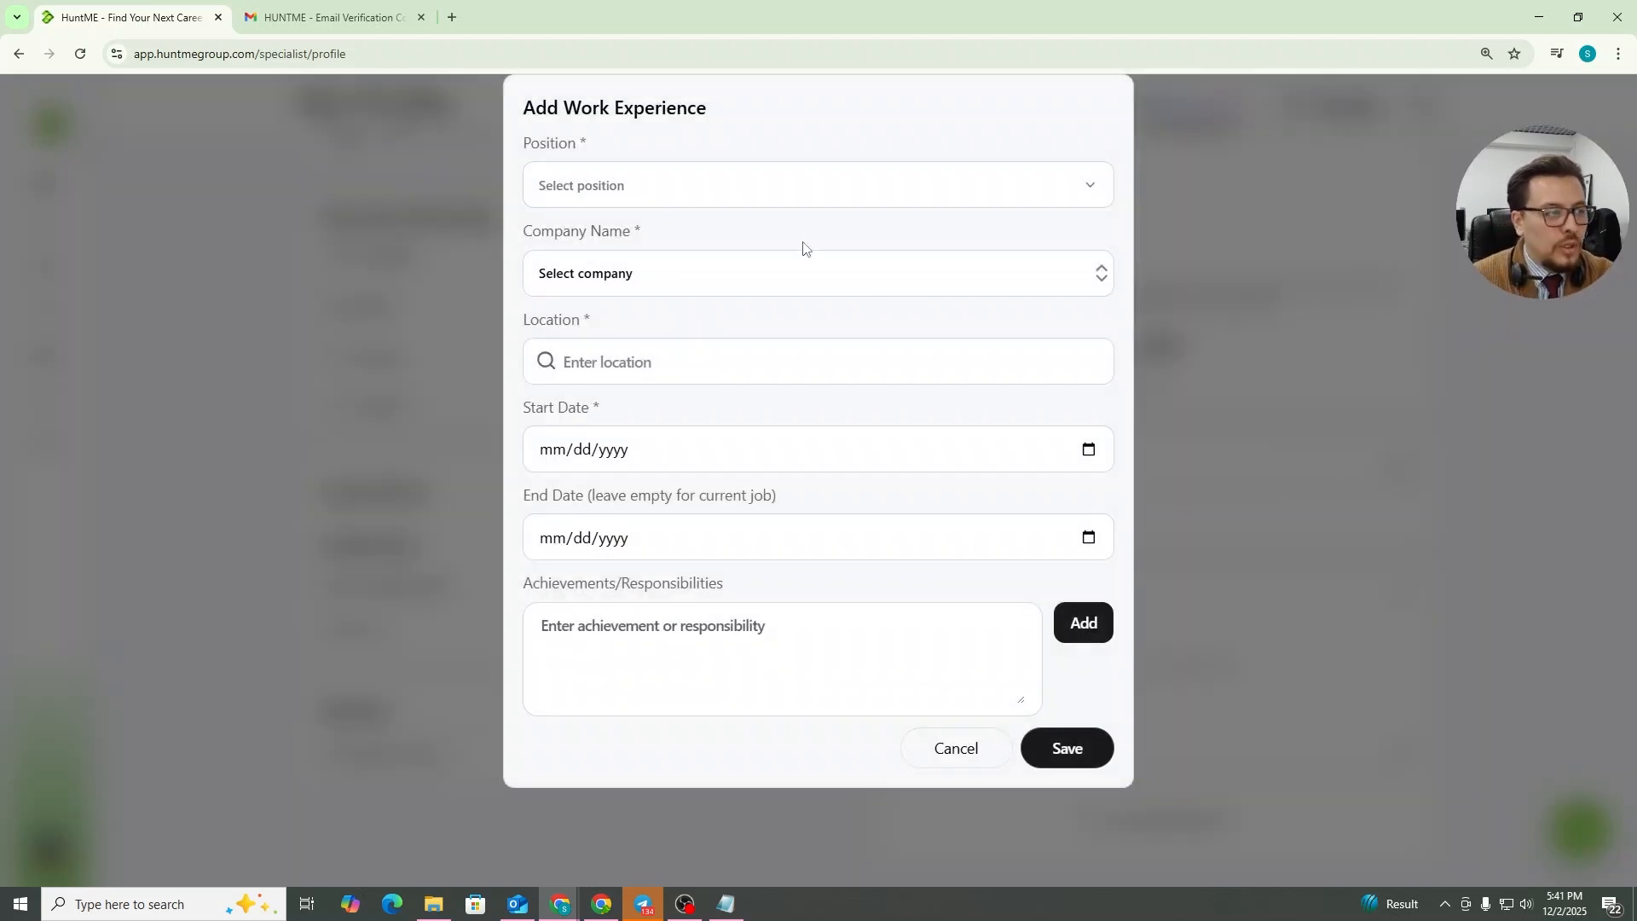
pyautogui.click(750, 182)
pyautogui.click(662, 274)
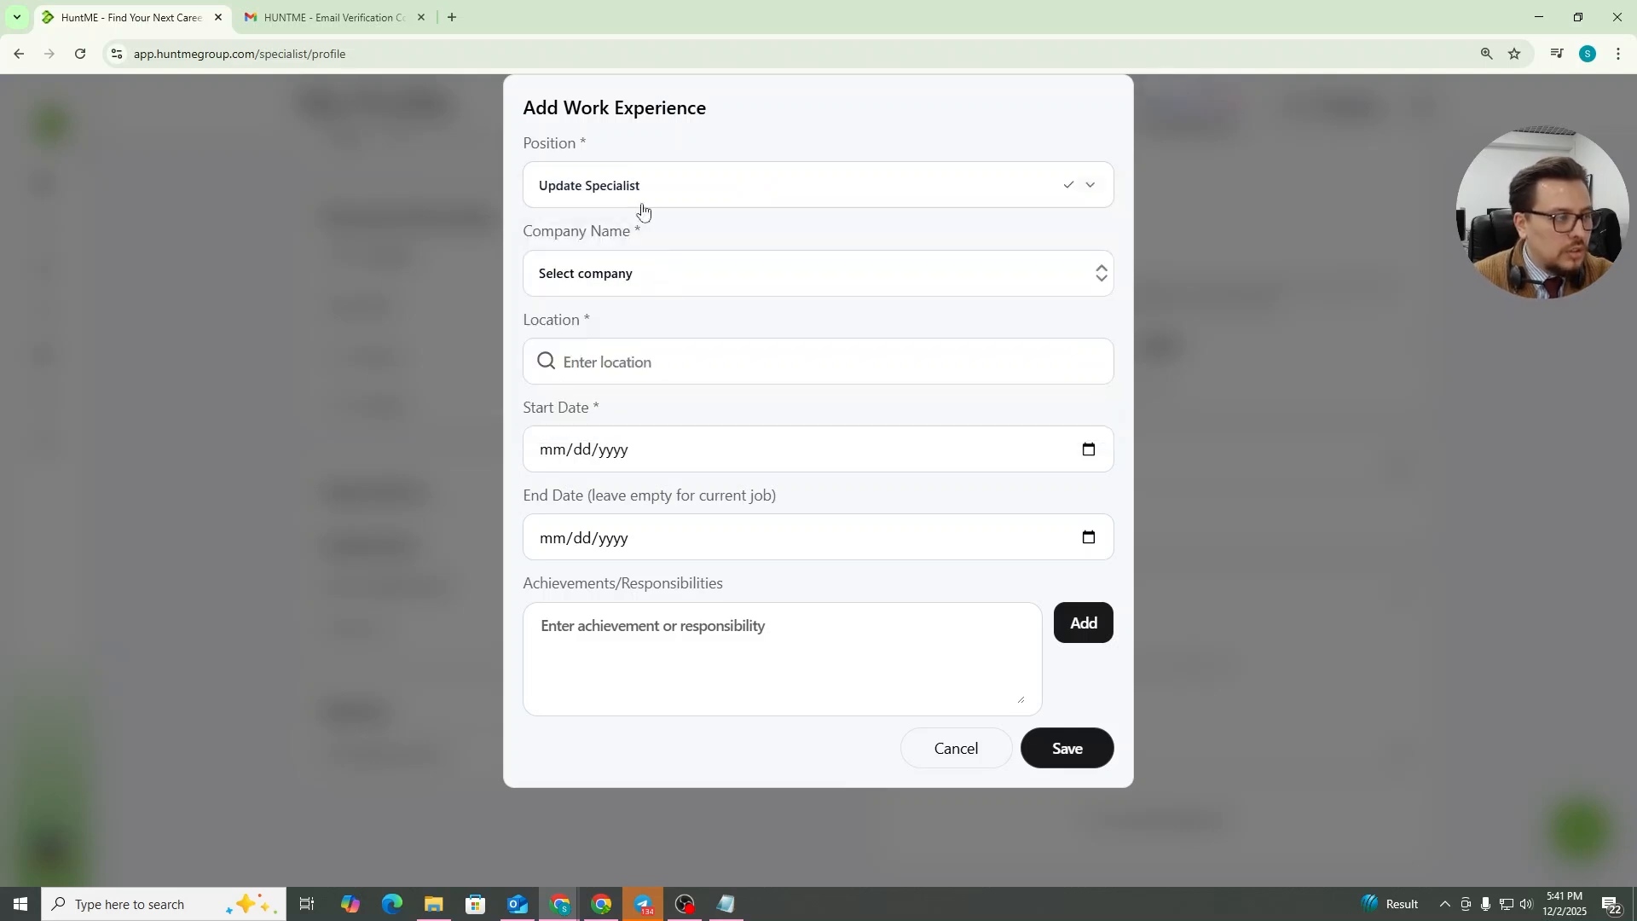
# Add a new company named Phoenix Cargo LLC and set the location to Tashkent, Uzbekistan
pyautogui.click(650, 281)
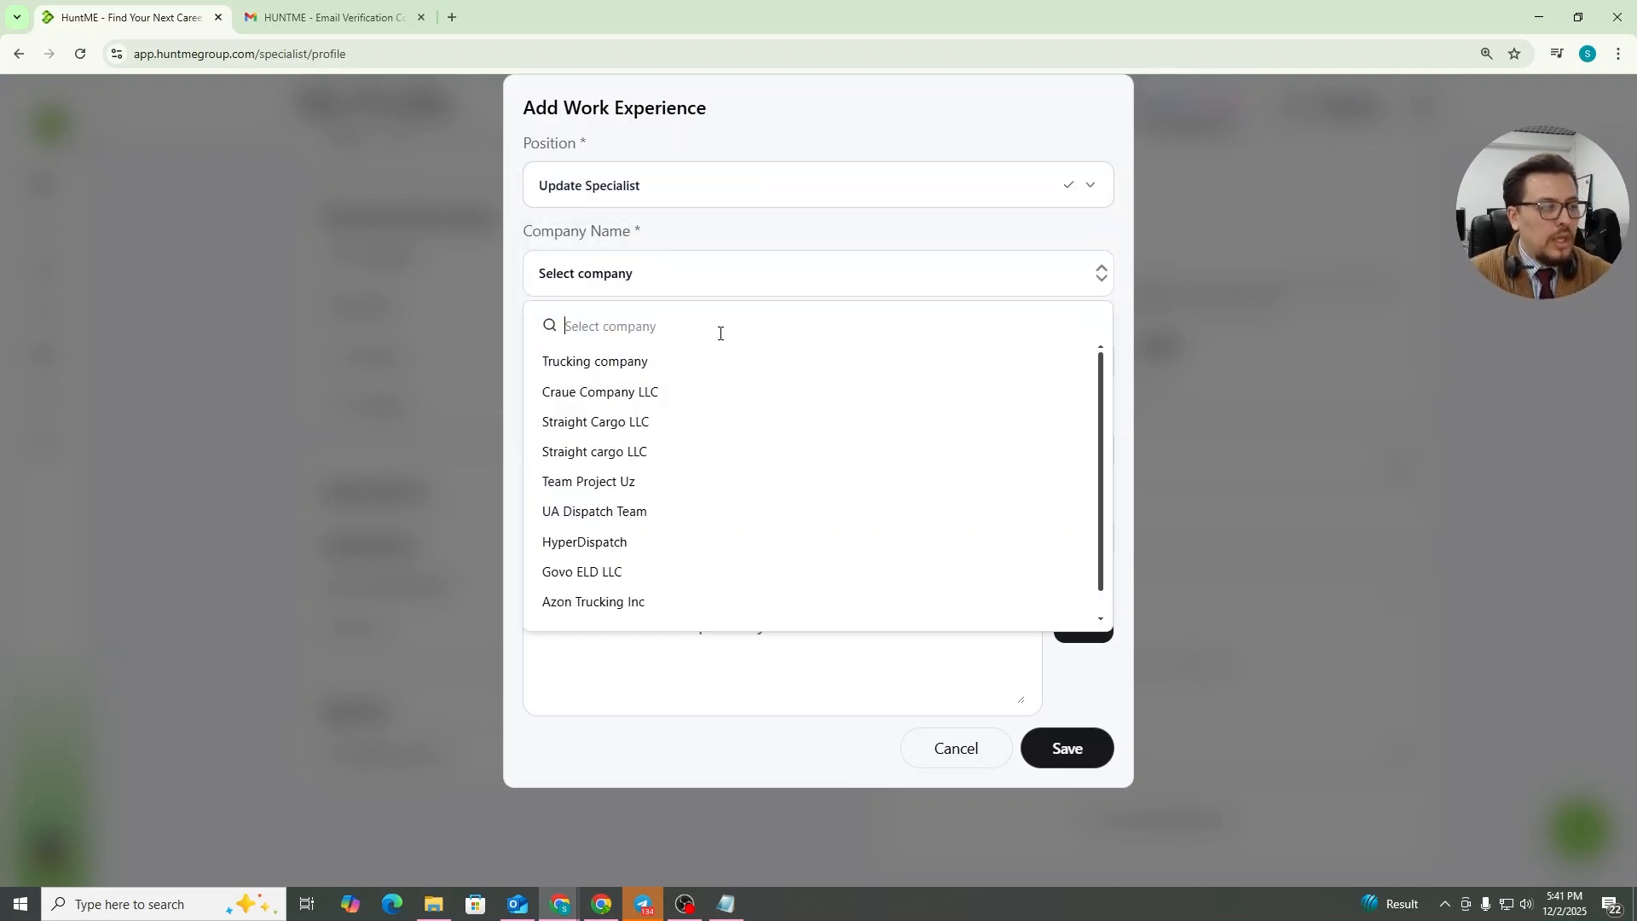
pyautogui.write('Phoen')
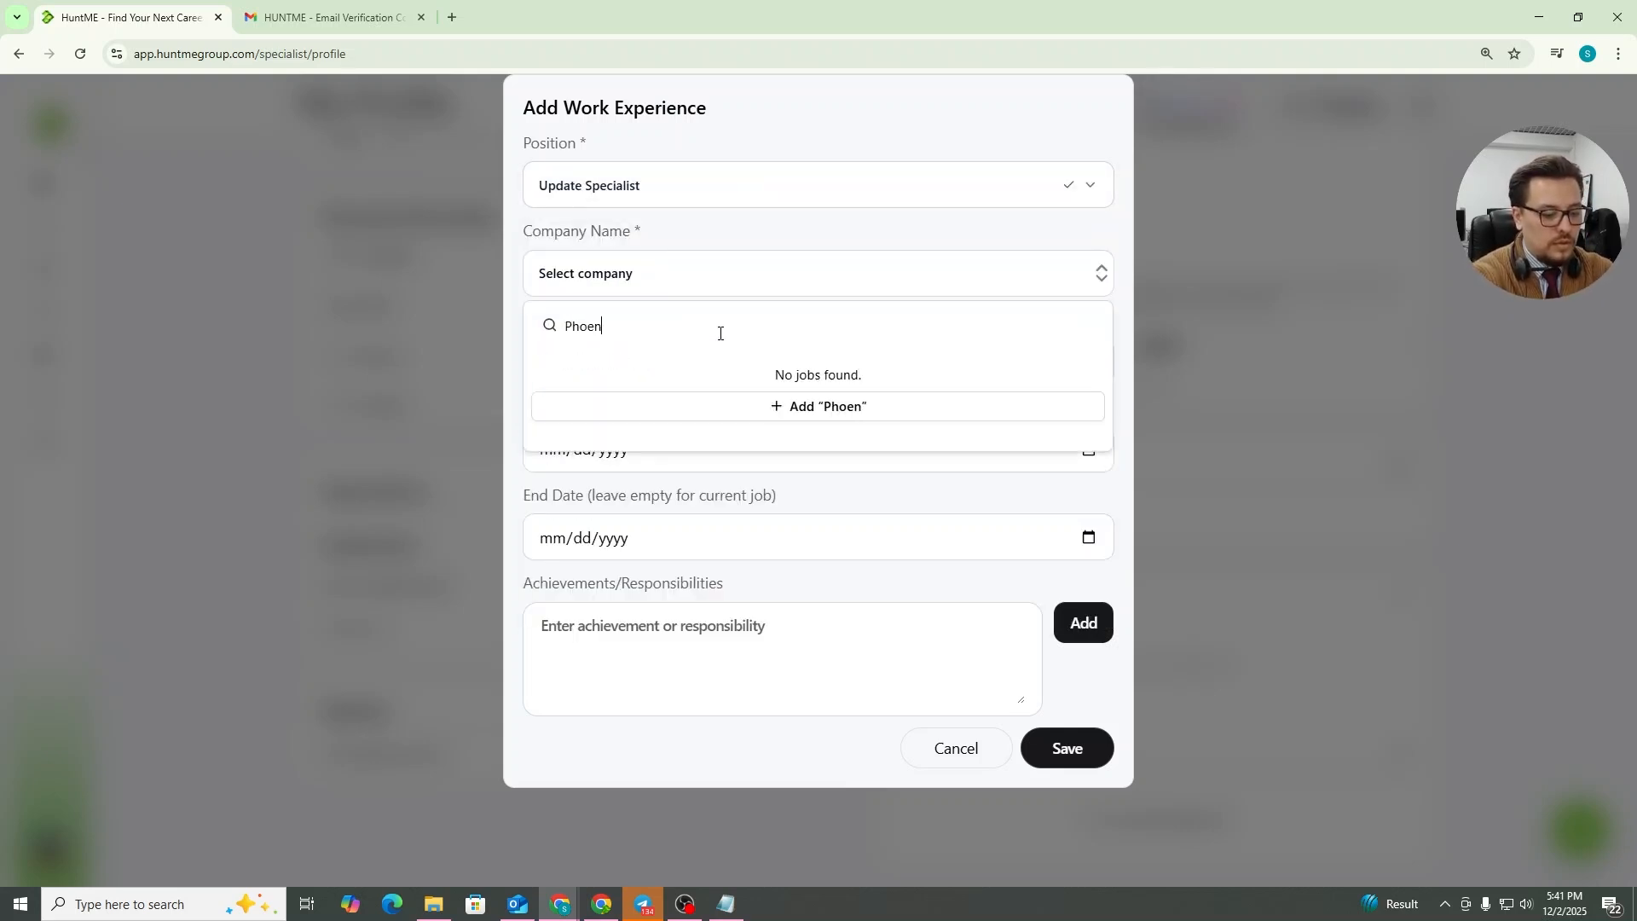
pyautogui.write('ix Cargo LLC')
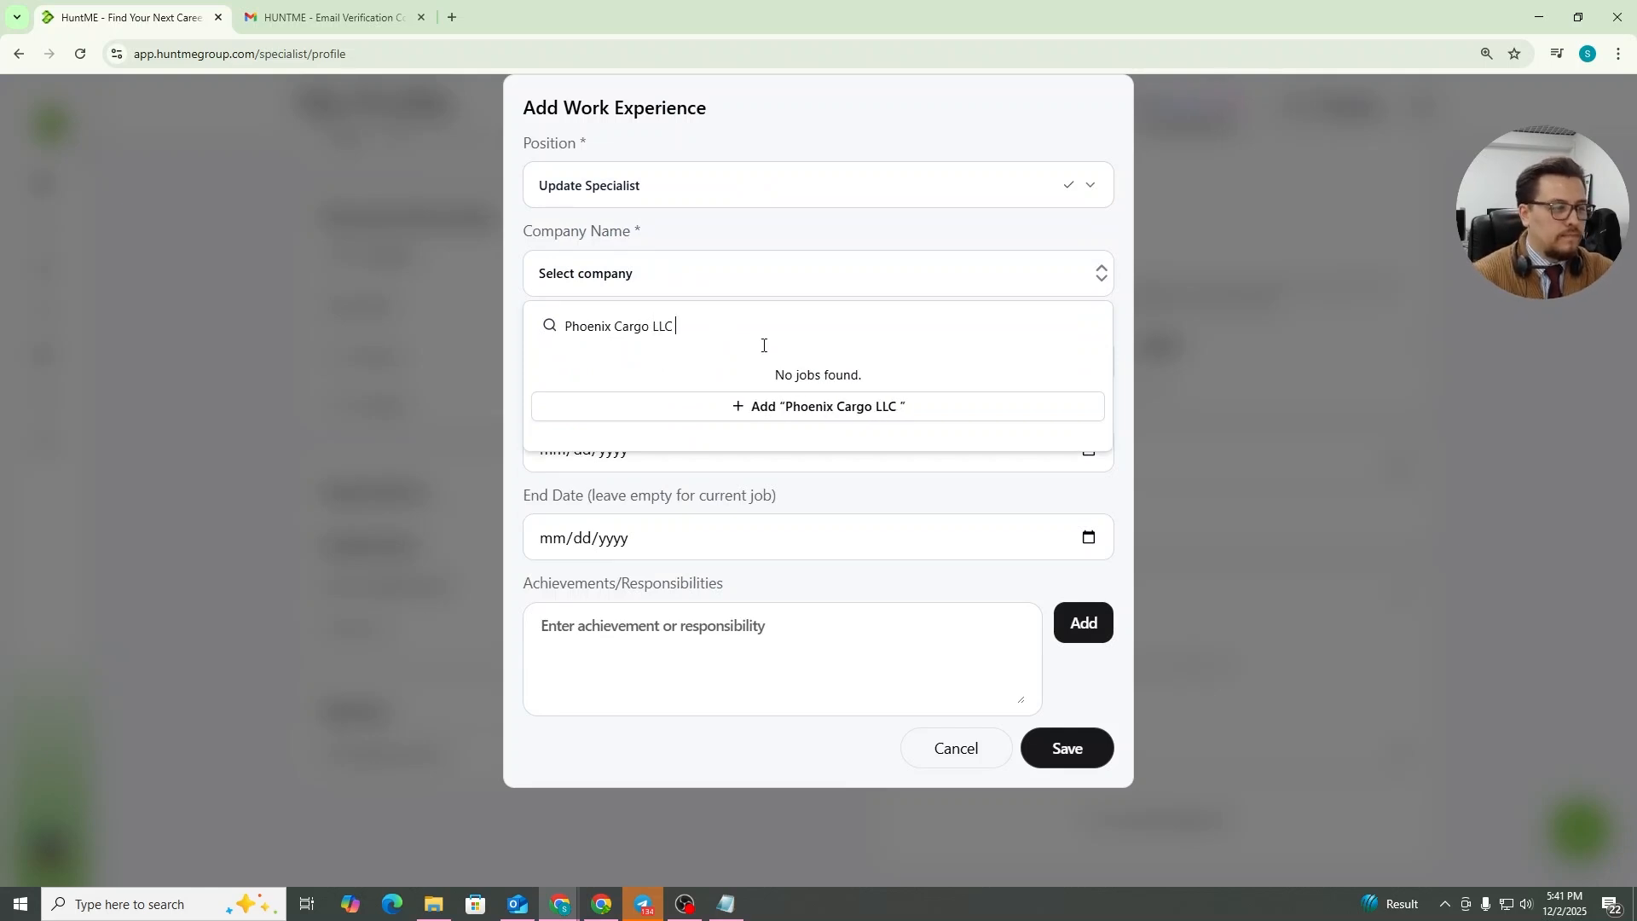
pyautogui.click(887, 409)
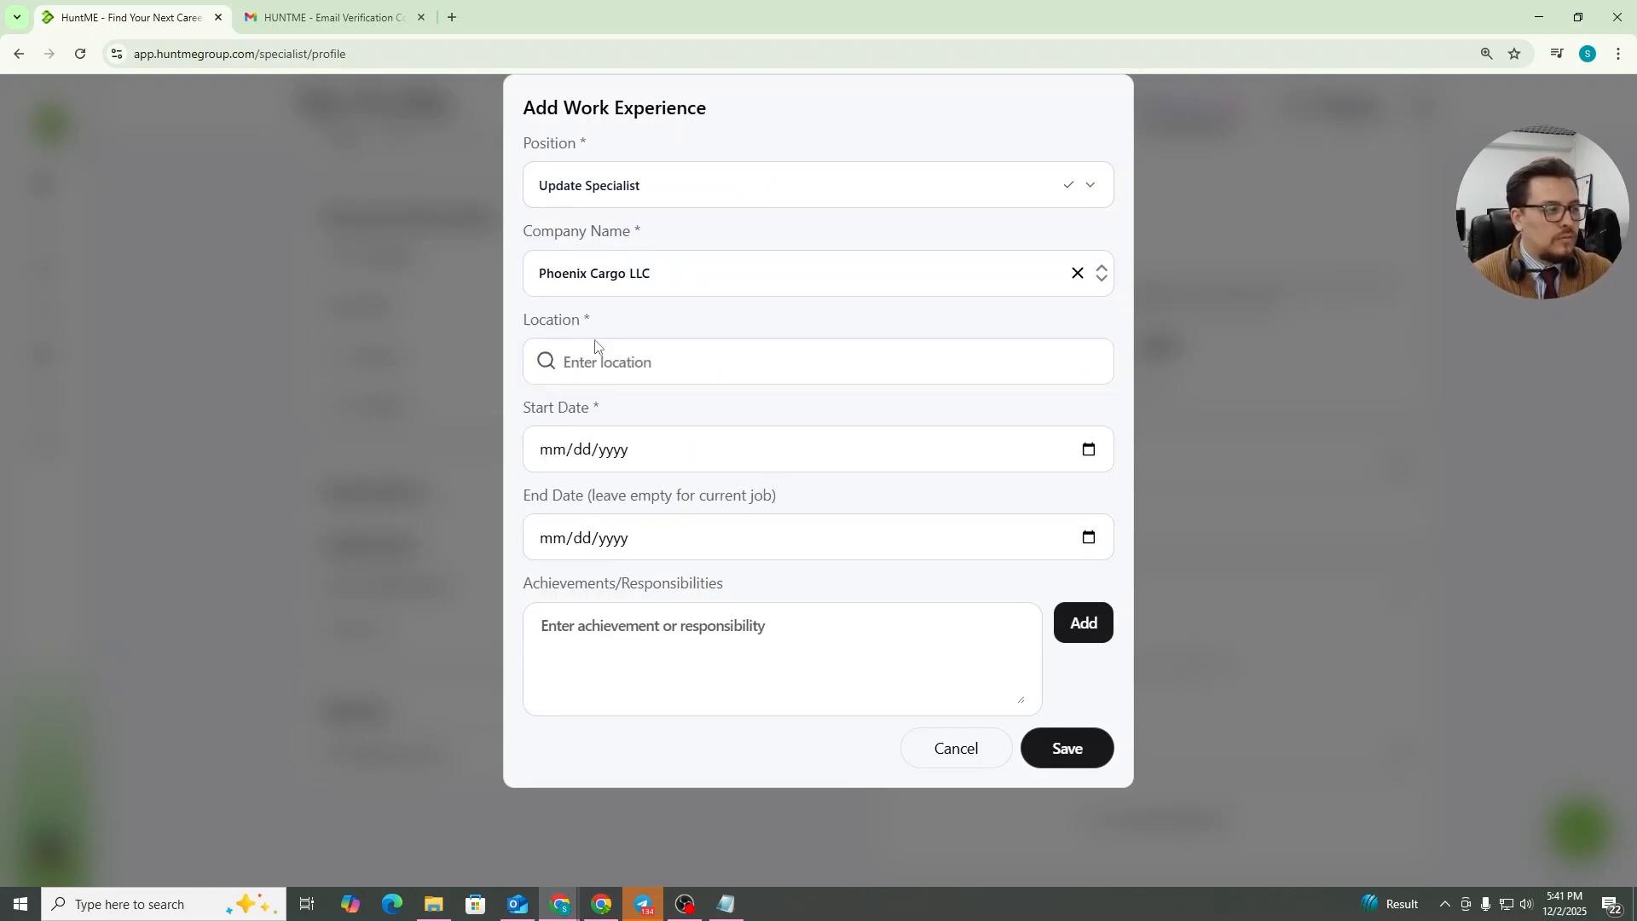
pyautogui.click(638, 372)
pyautogui.click(609, 422)
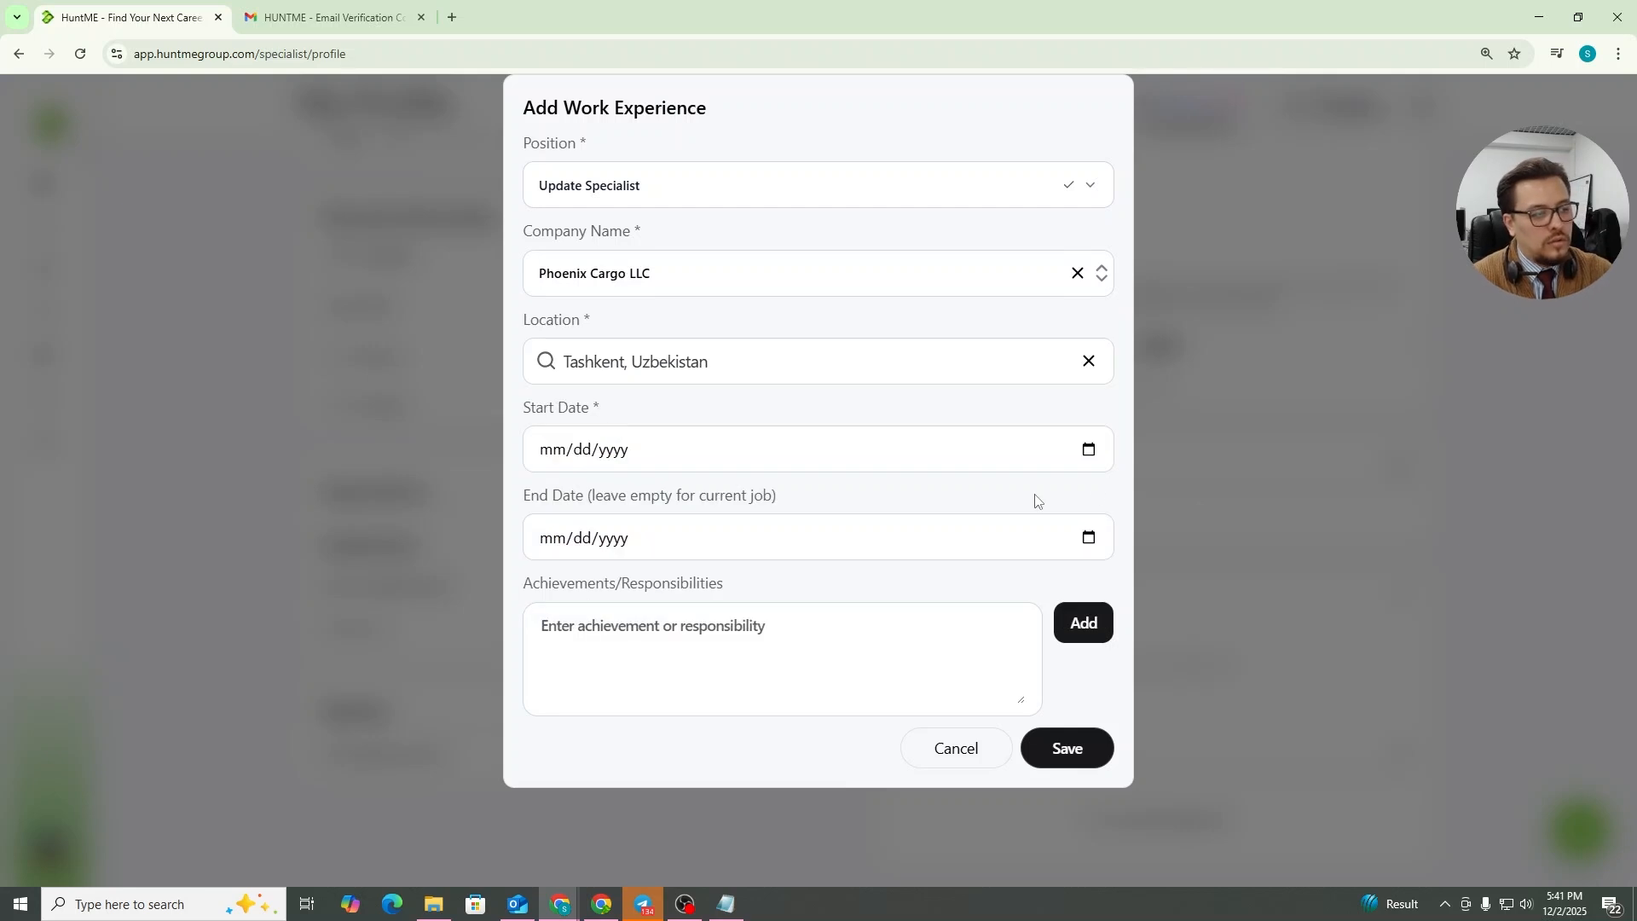
pyautogui.click(558, 448)
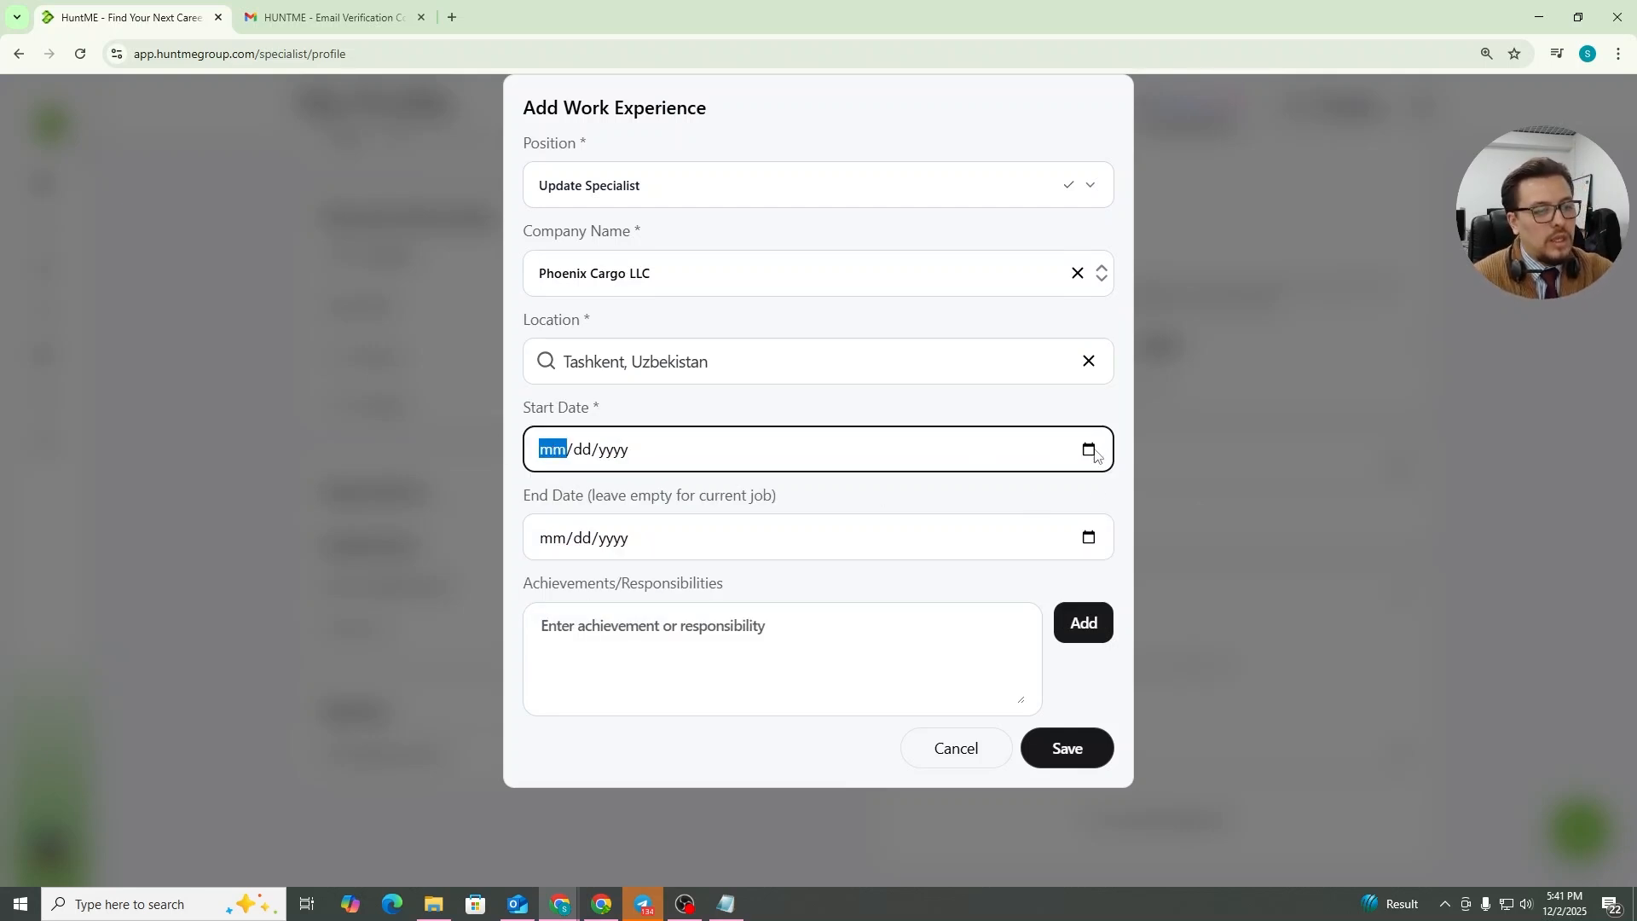
pyautogui.click(1089, 458)
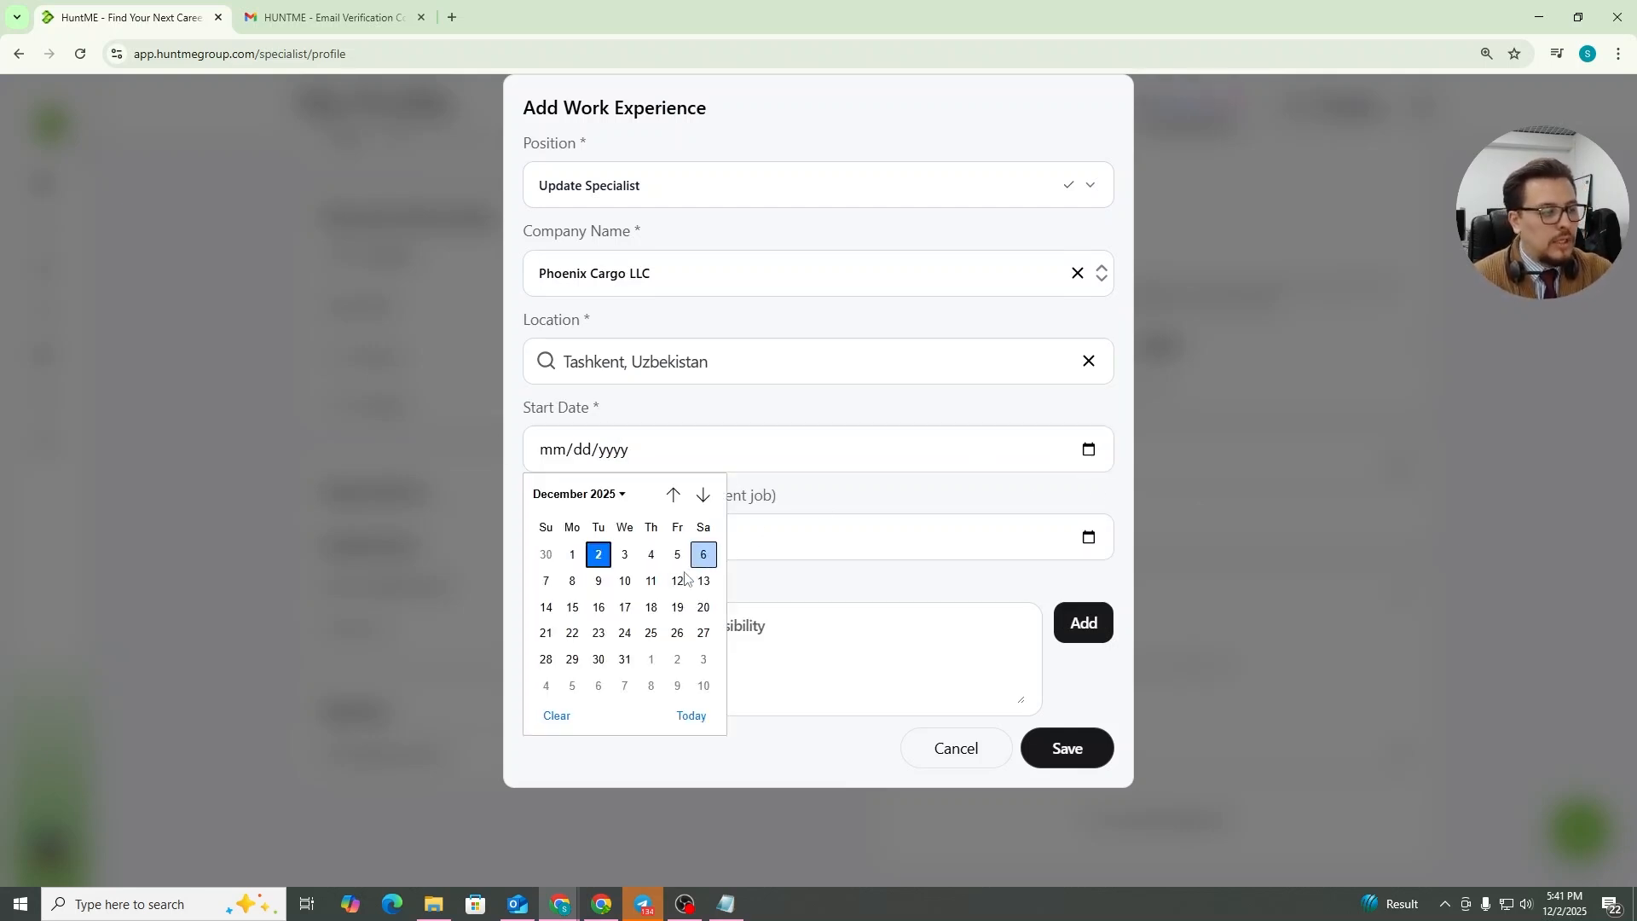
pyautogui.click(995, 406)
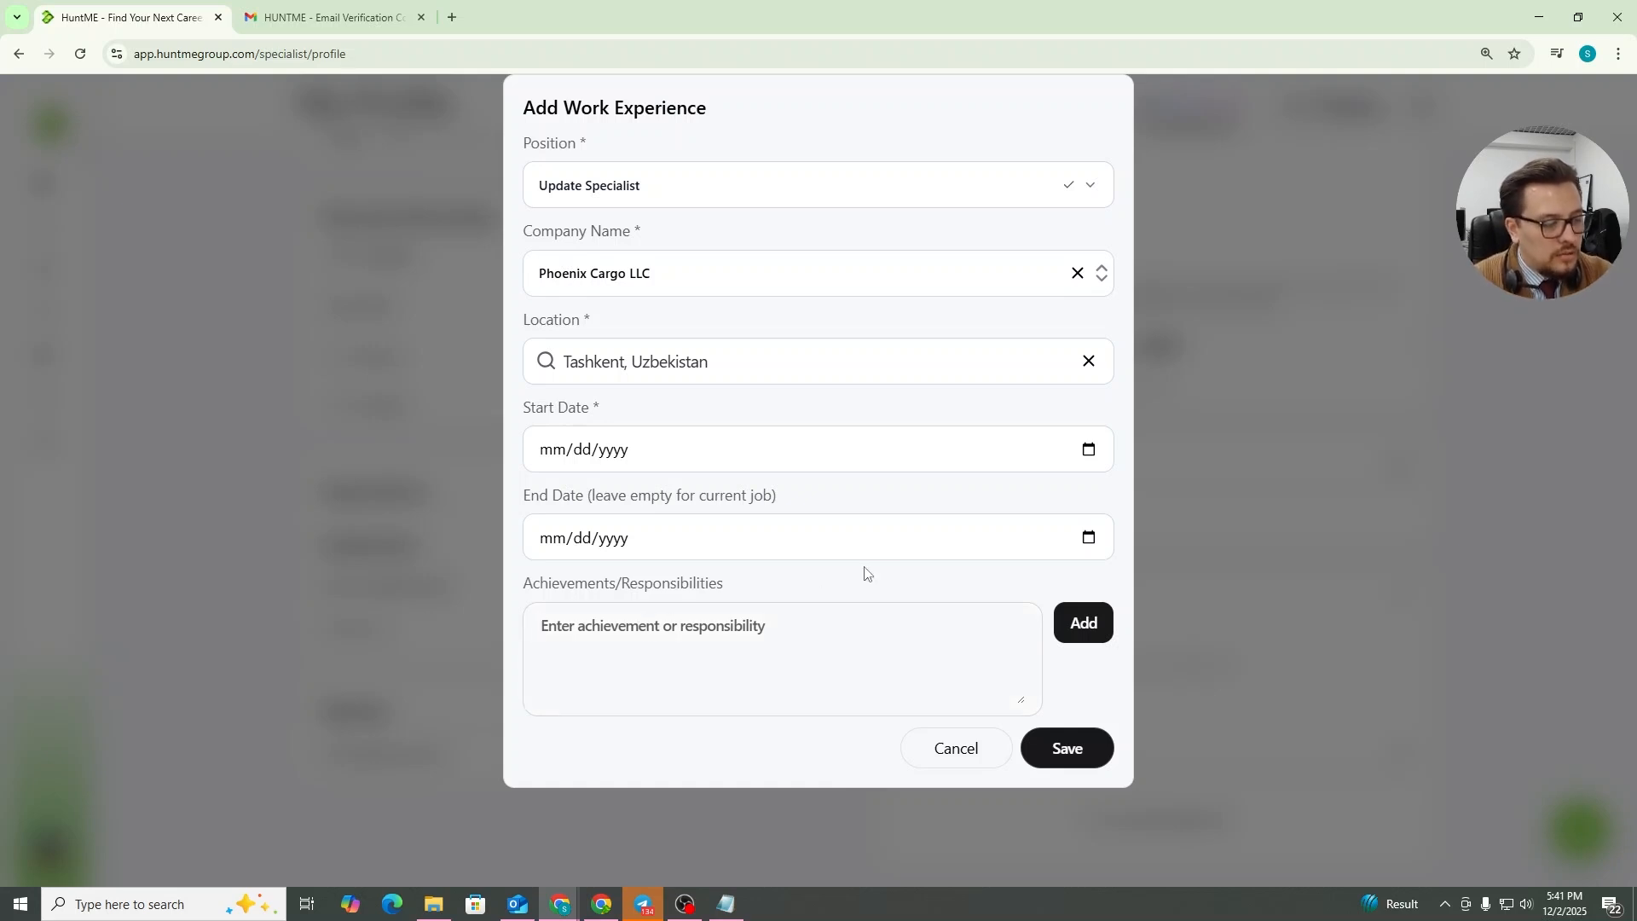
# Paste and add an achievement about maintaining 99% data accuracy, then try to save the work experience
pyautogui.click(734, 644)
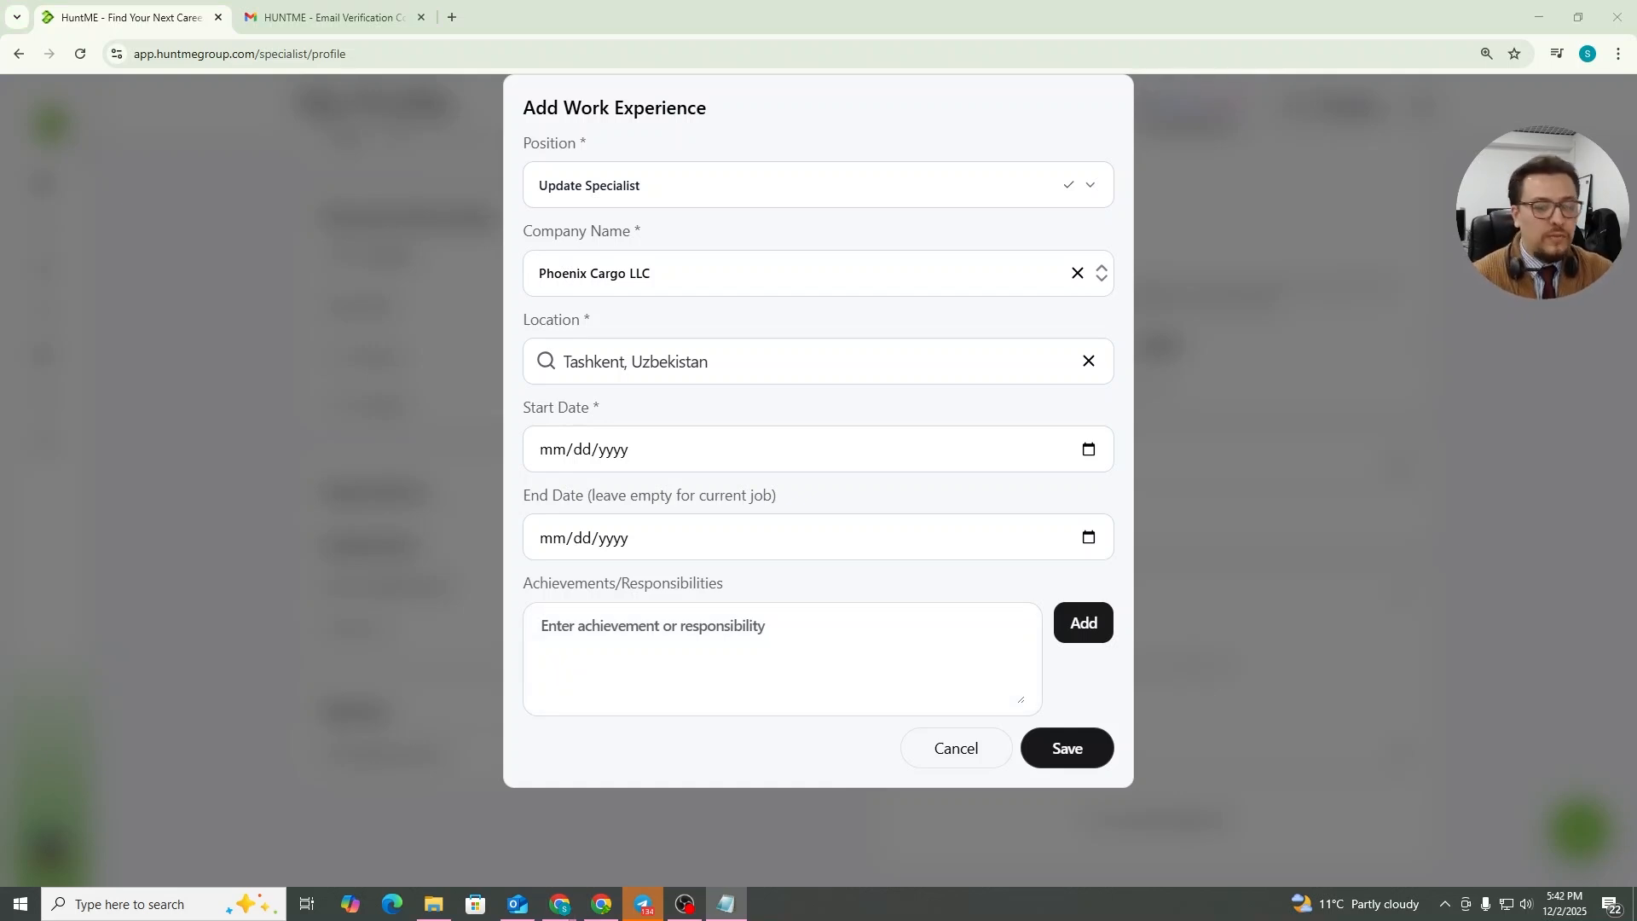
pyautogui.write('Maintained 99% data accuracy while updating high-volume carrier and client records, ensuring smooth operations and reducing information errors across the logistics system.')
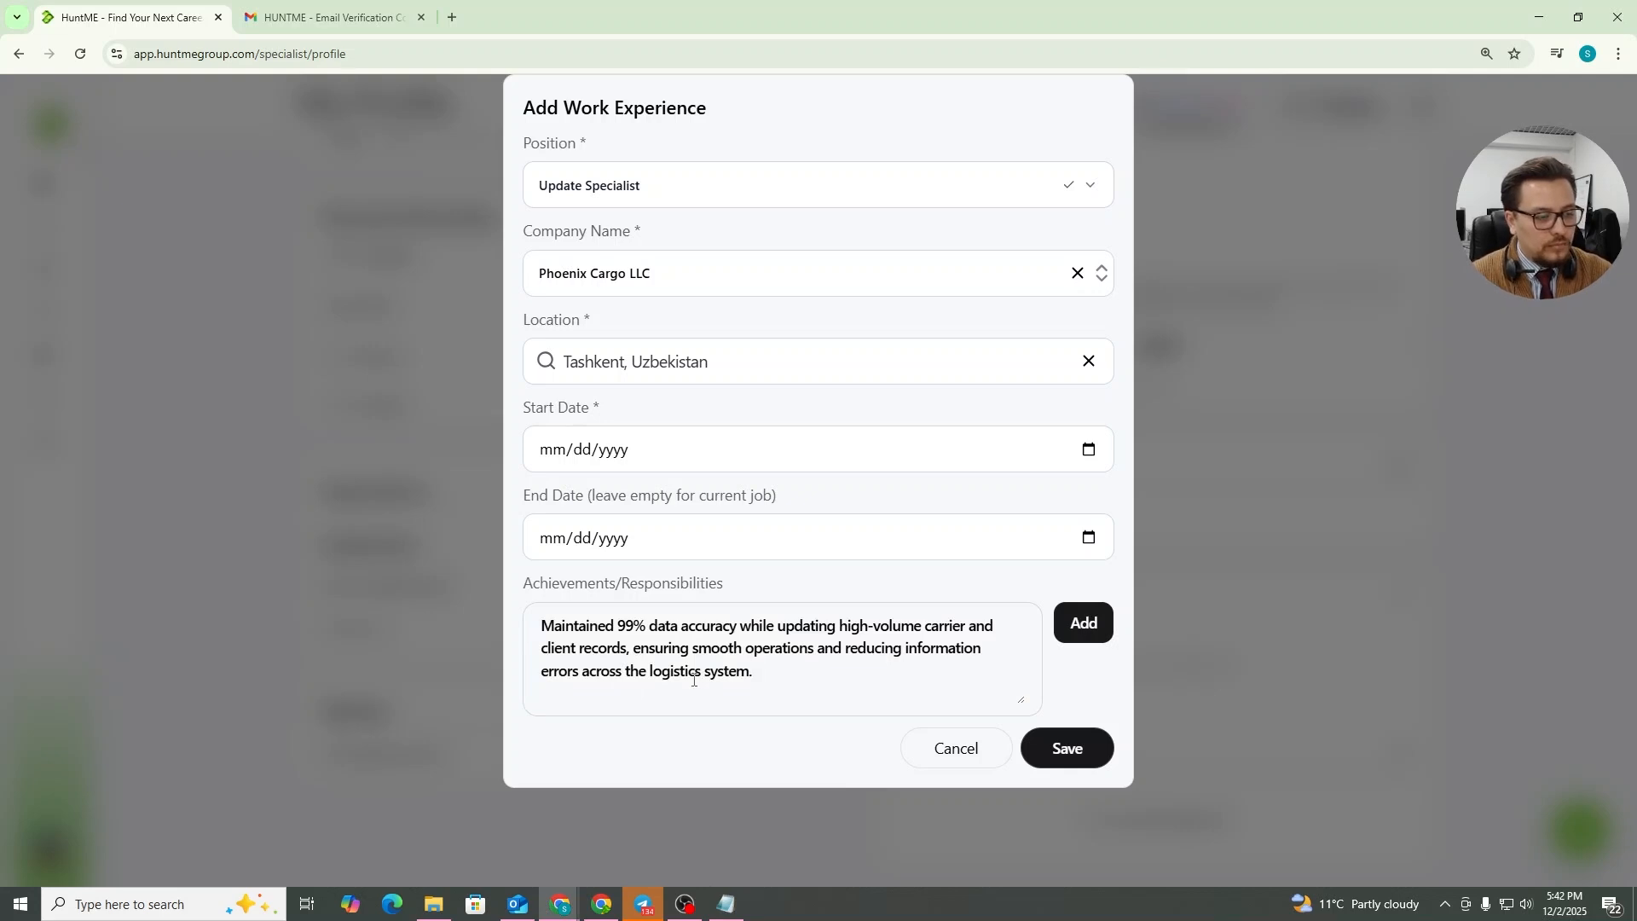
pyautogui.click(1081, 624)
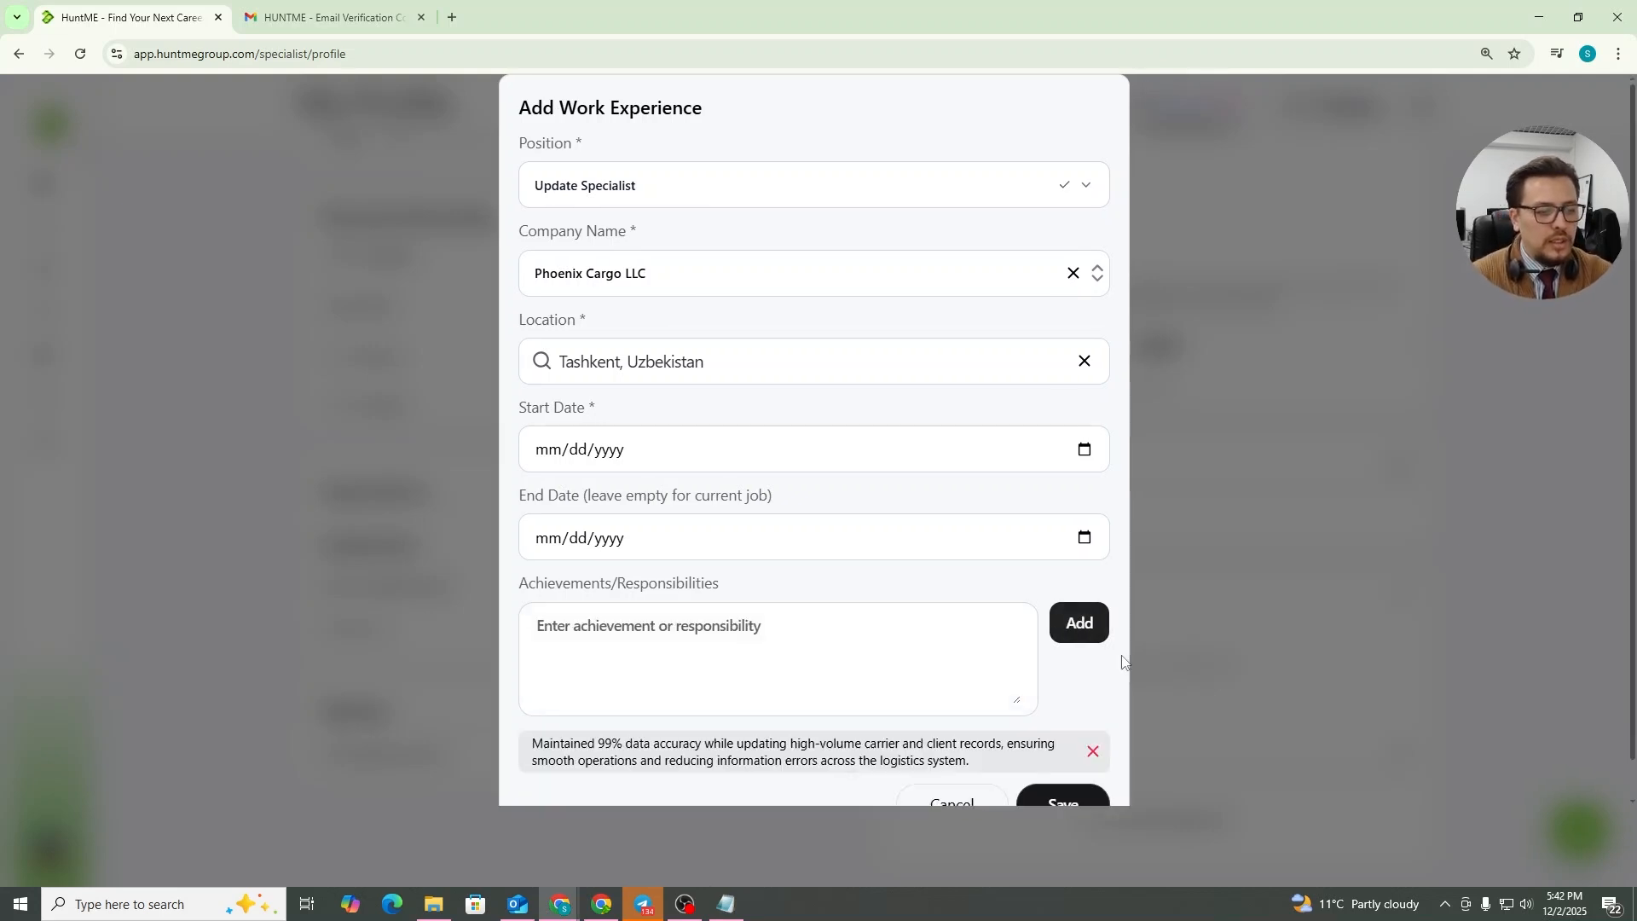
pyautogui.scroll(-1, 1013, 665)
pyautogui.click(1057, 767)
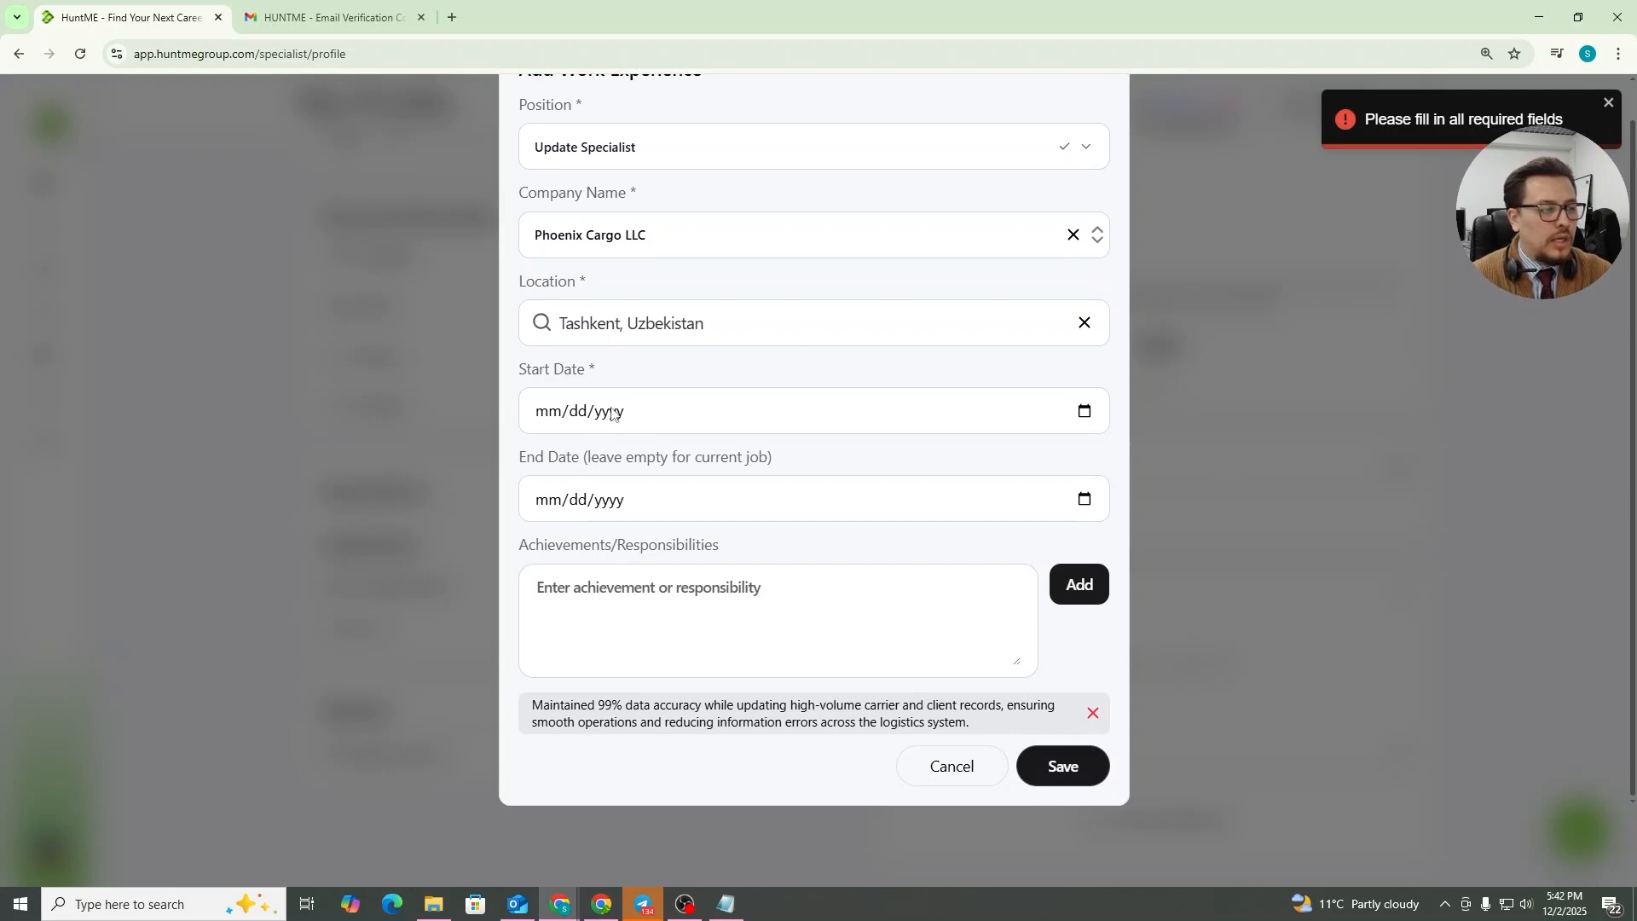
# Set the work experience start date to April 2, 2020 (04/02/2020)
pyautogui.click(1092, 412)
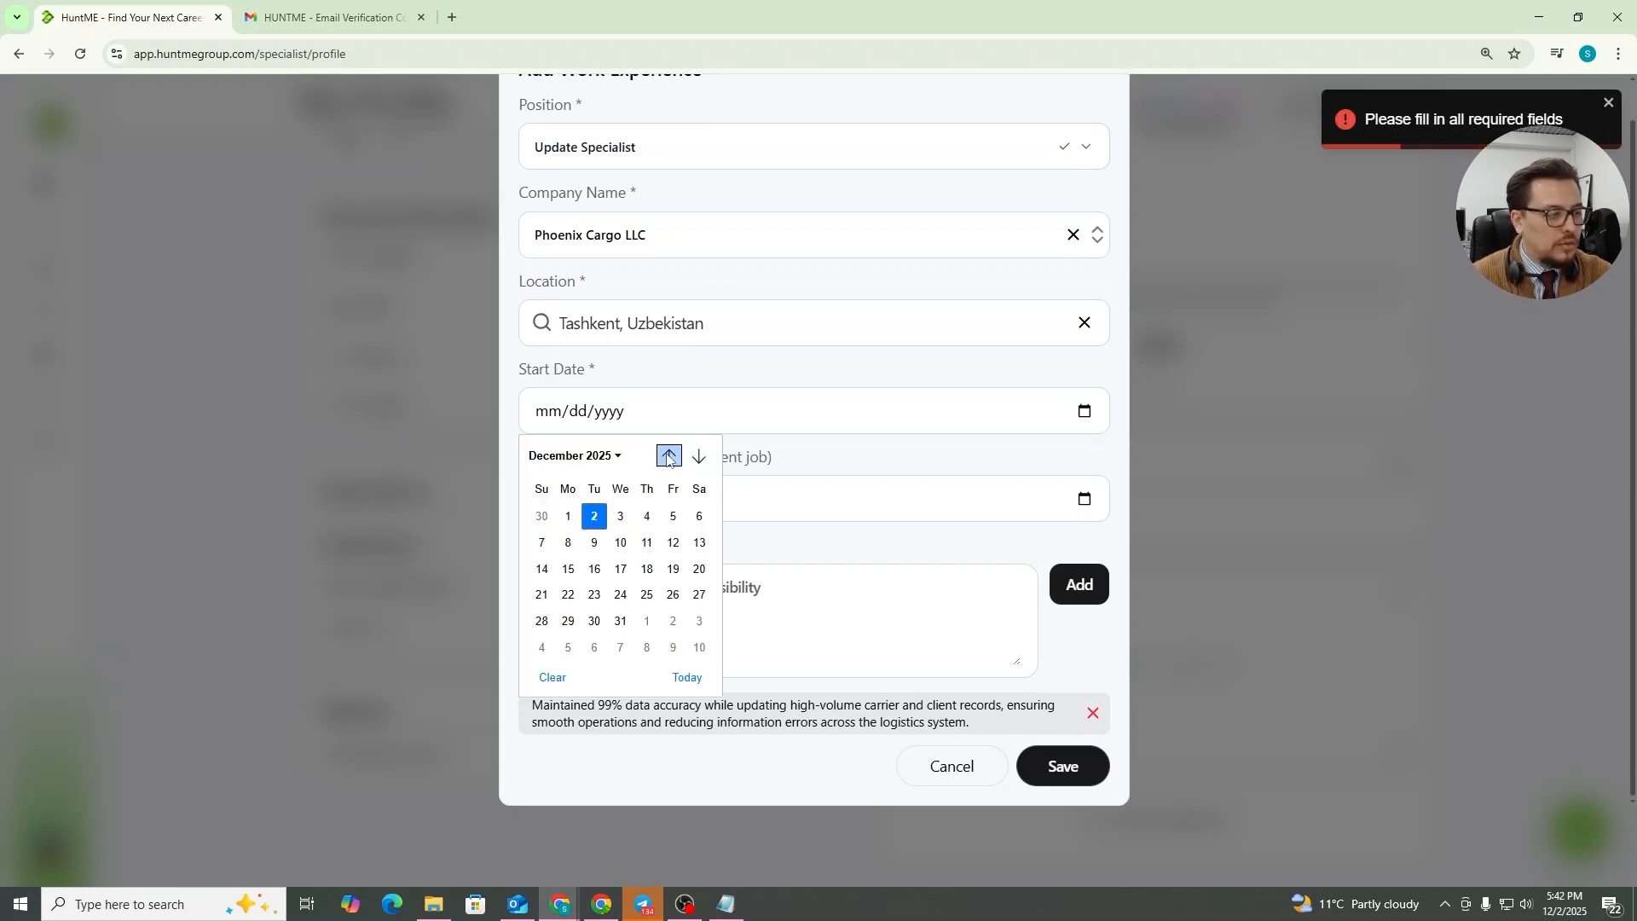
pyautogui.click(668, 456)
pyautogui.click(668, 456)
pyautogui.click(667, 455)
pyautogui.click(568, 456)
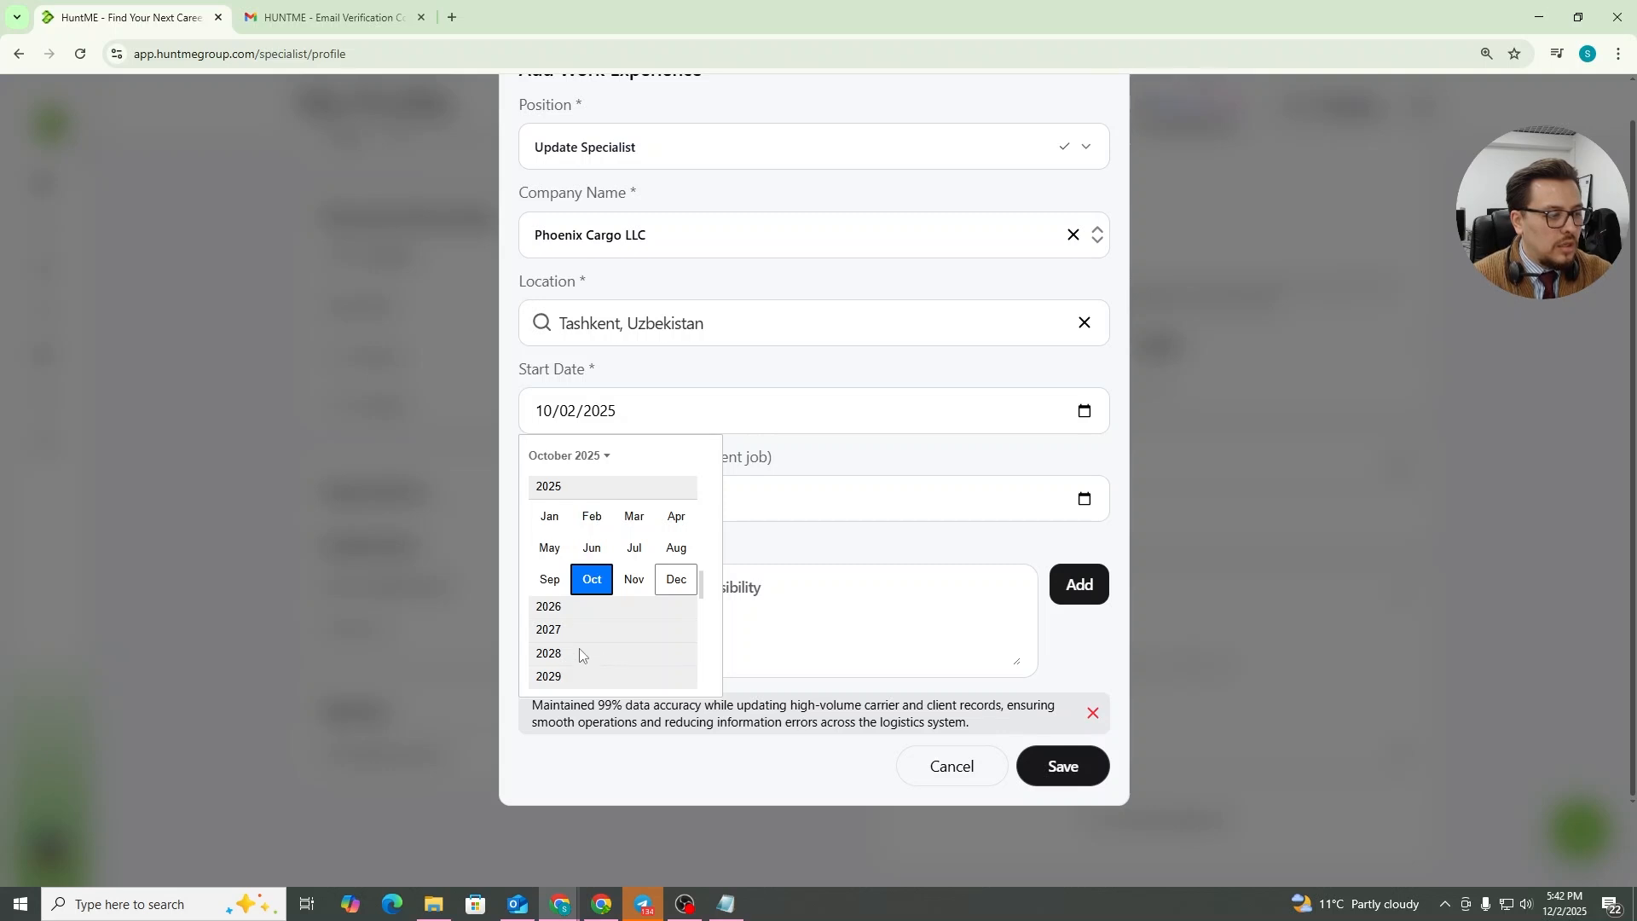
pyautogui.scroll(-1, 580, 648)
pyautogui.scroll(-2, 614, 648)
pyautogui.scroll(3, 600, 641)
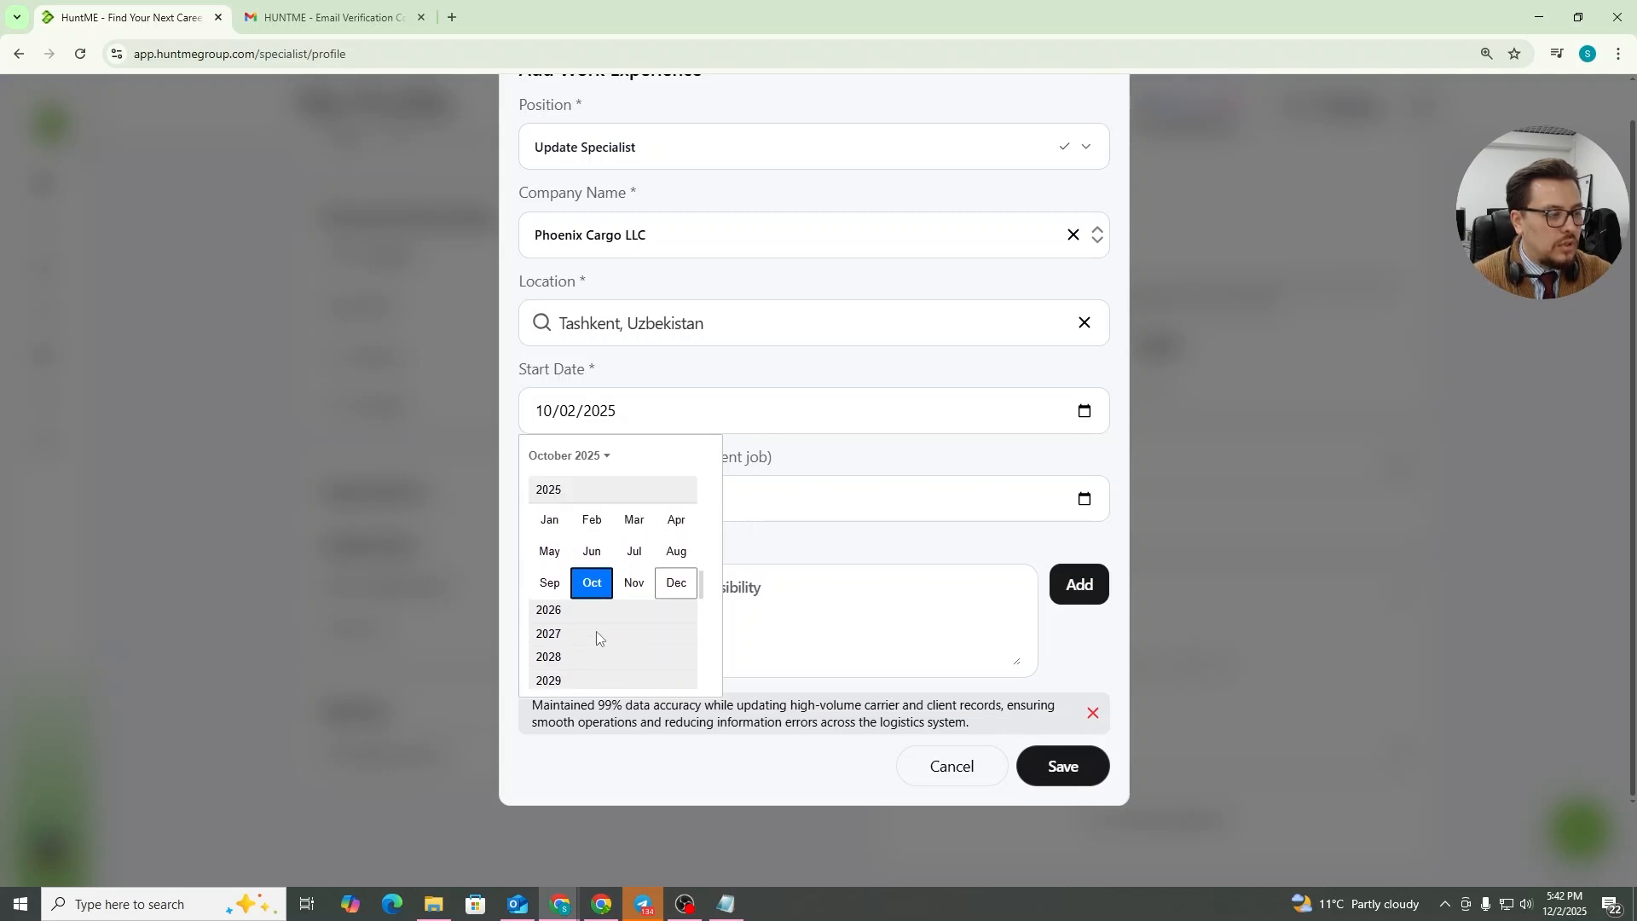
pyautogui.scroll(1, 586, 568)
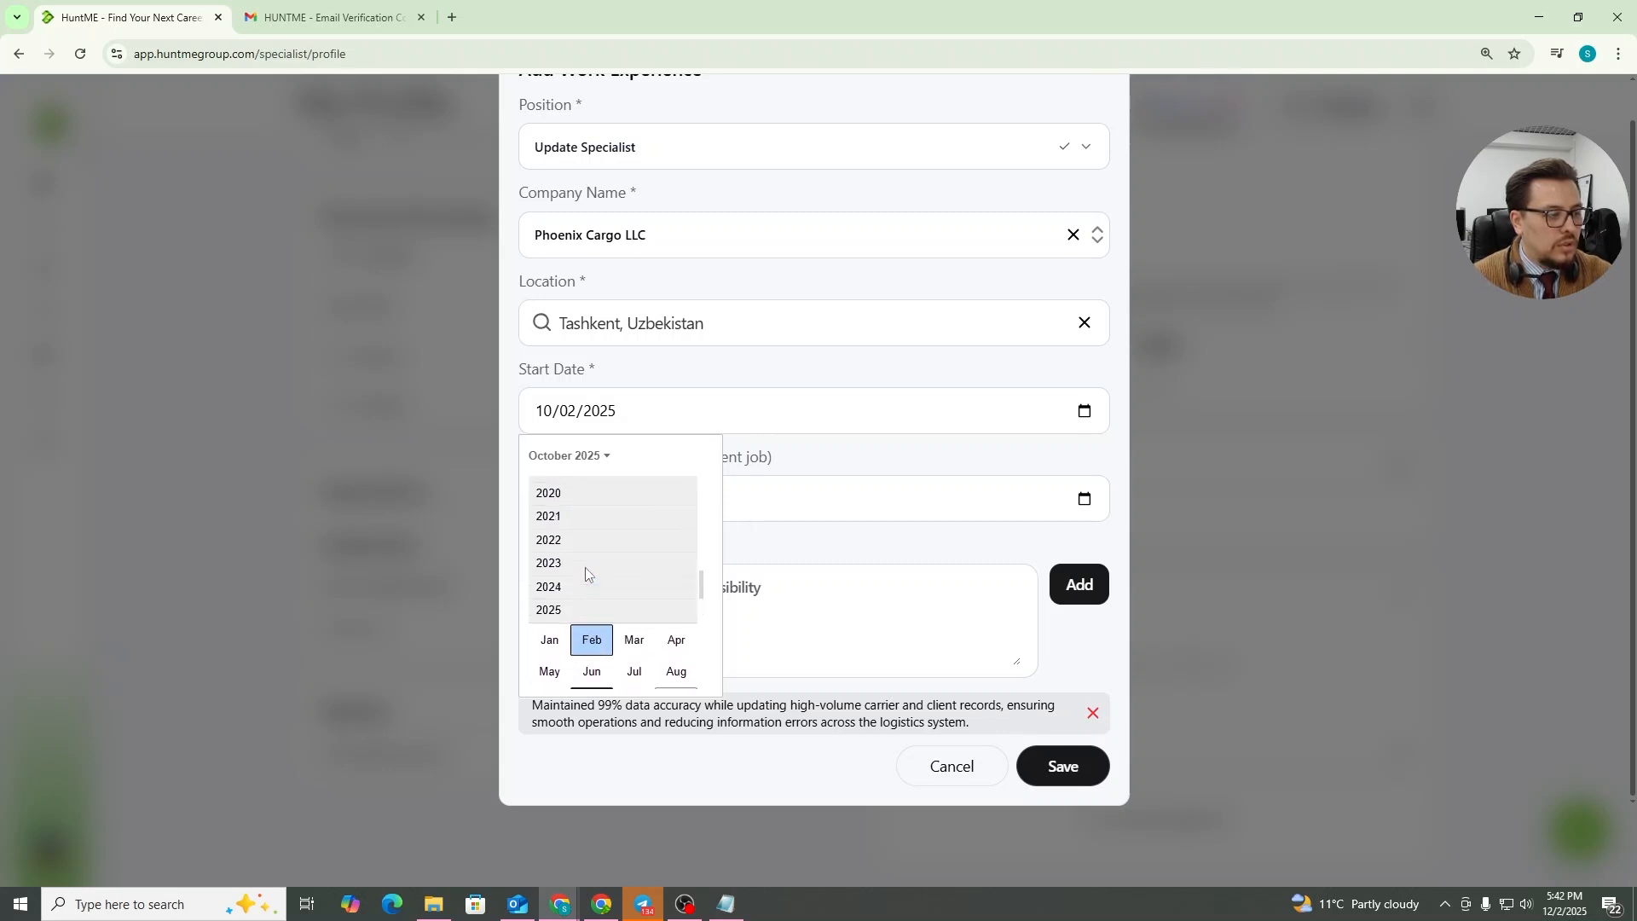
pyautogui.click(565, 495)
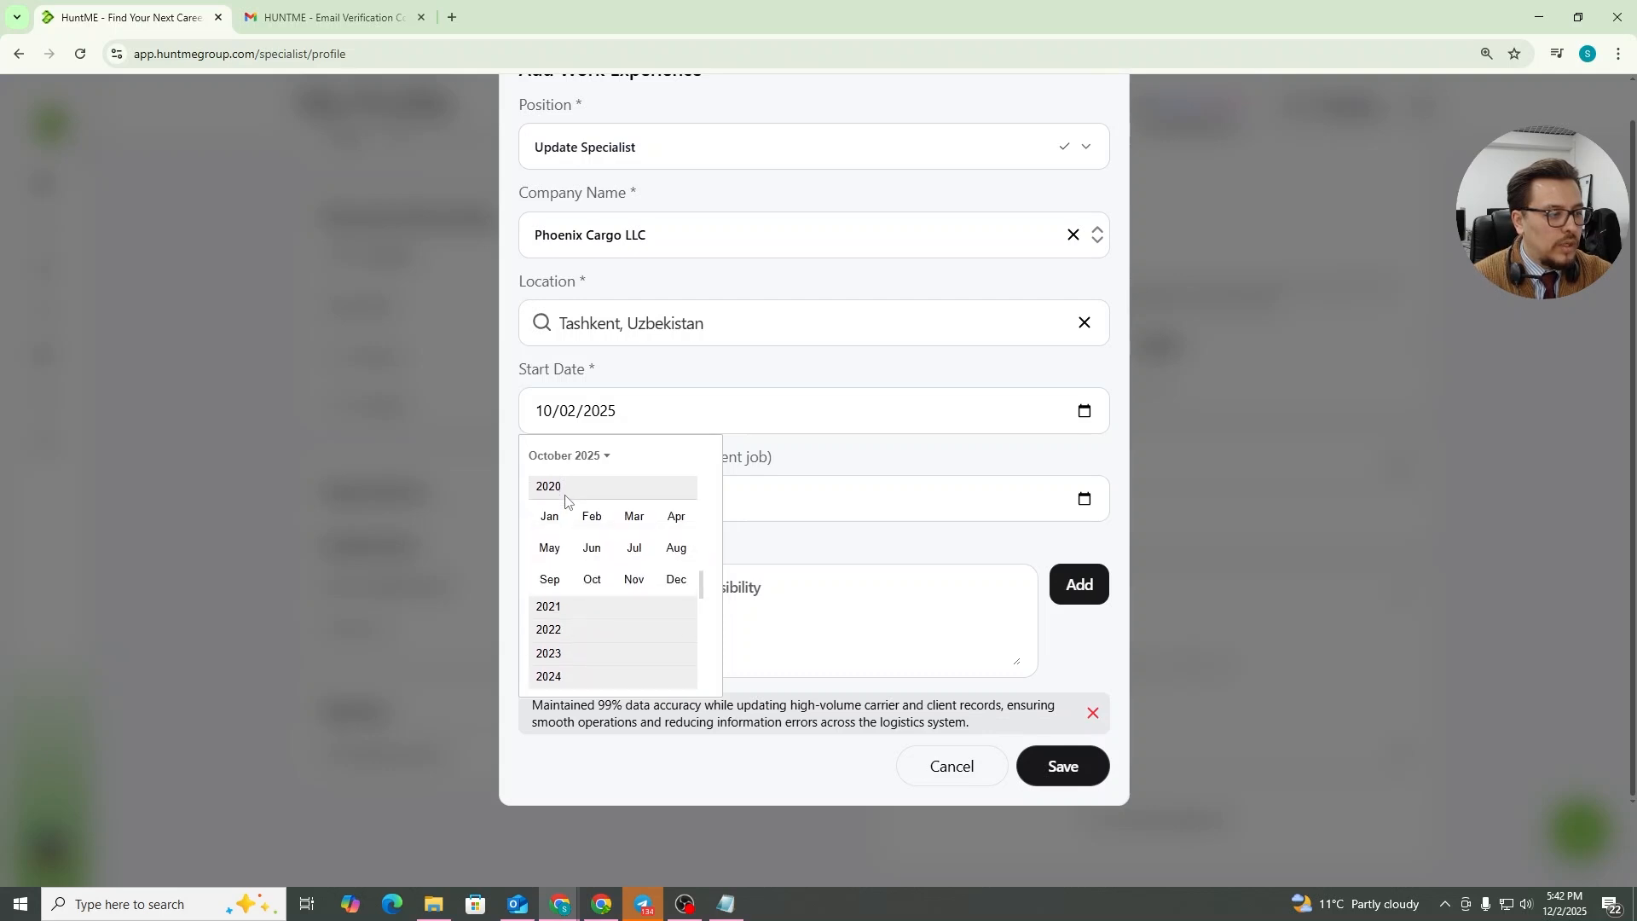
pyautogui.click(678, 526)
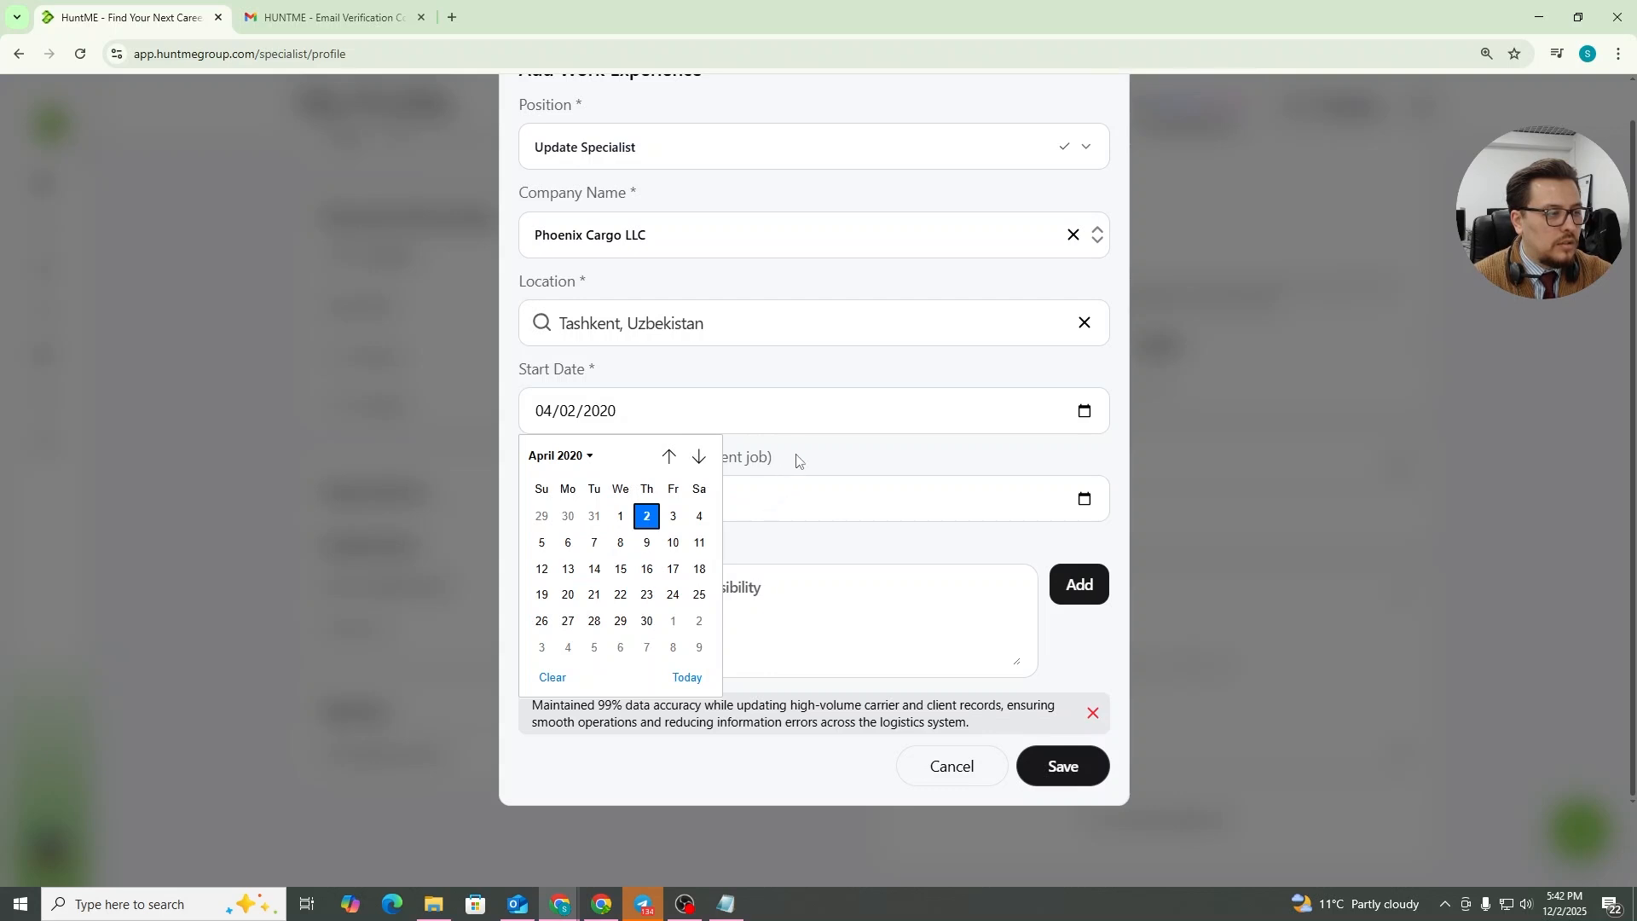
pyautogui.click(833, 452)
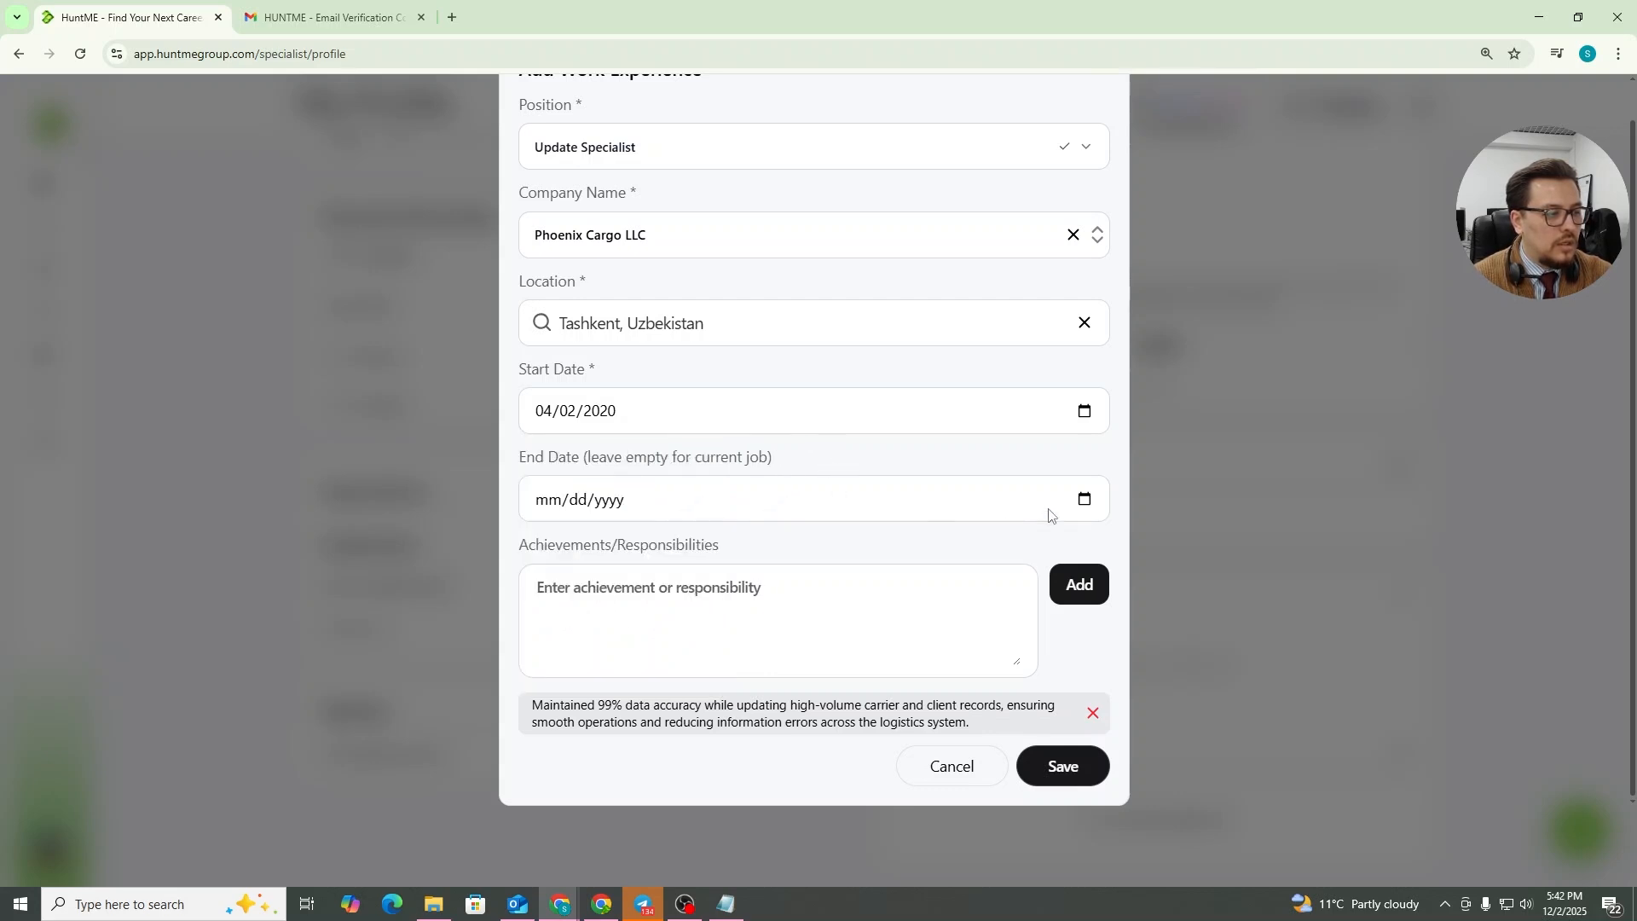
# Set the end date to September 2, 2021 (09/02/2021) and save the work experience
pyautogui.click(1086, 501)
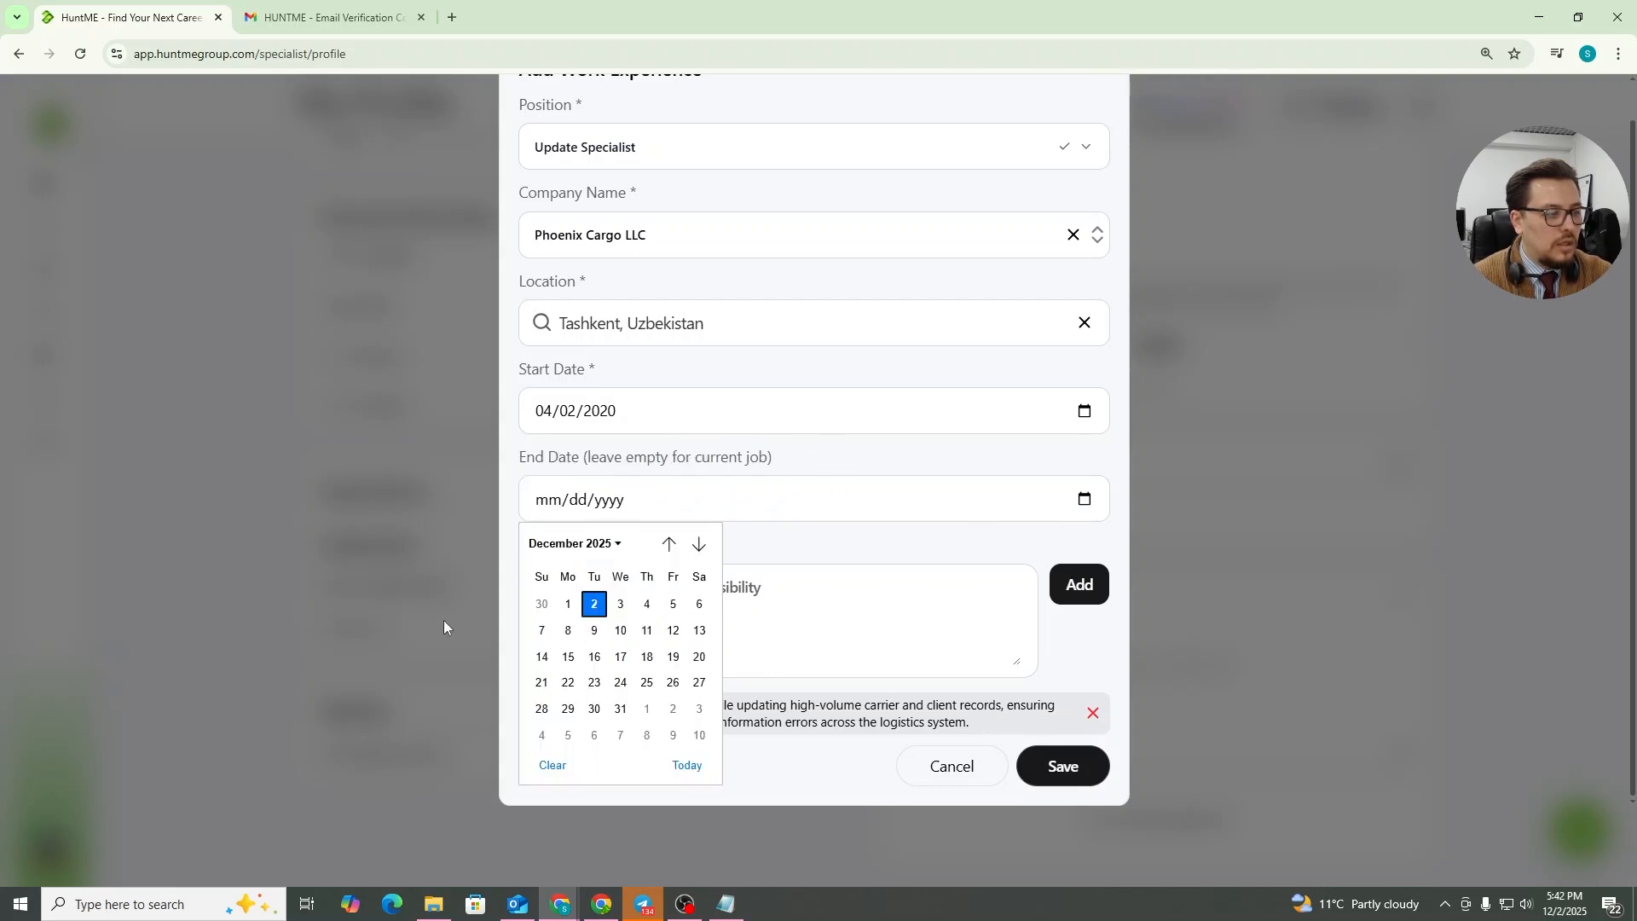
pyautogui.click(592, 548)
pyautogui.scroll(3, 581, 656)
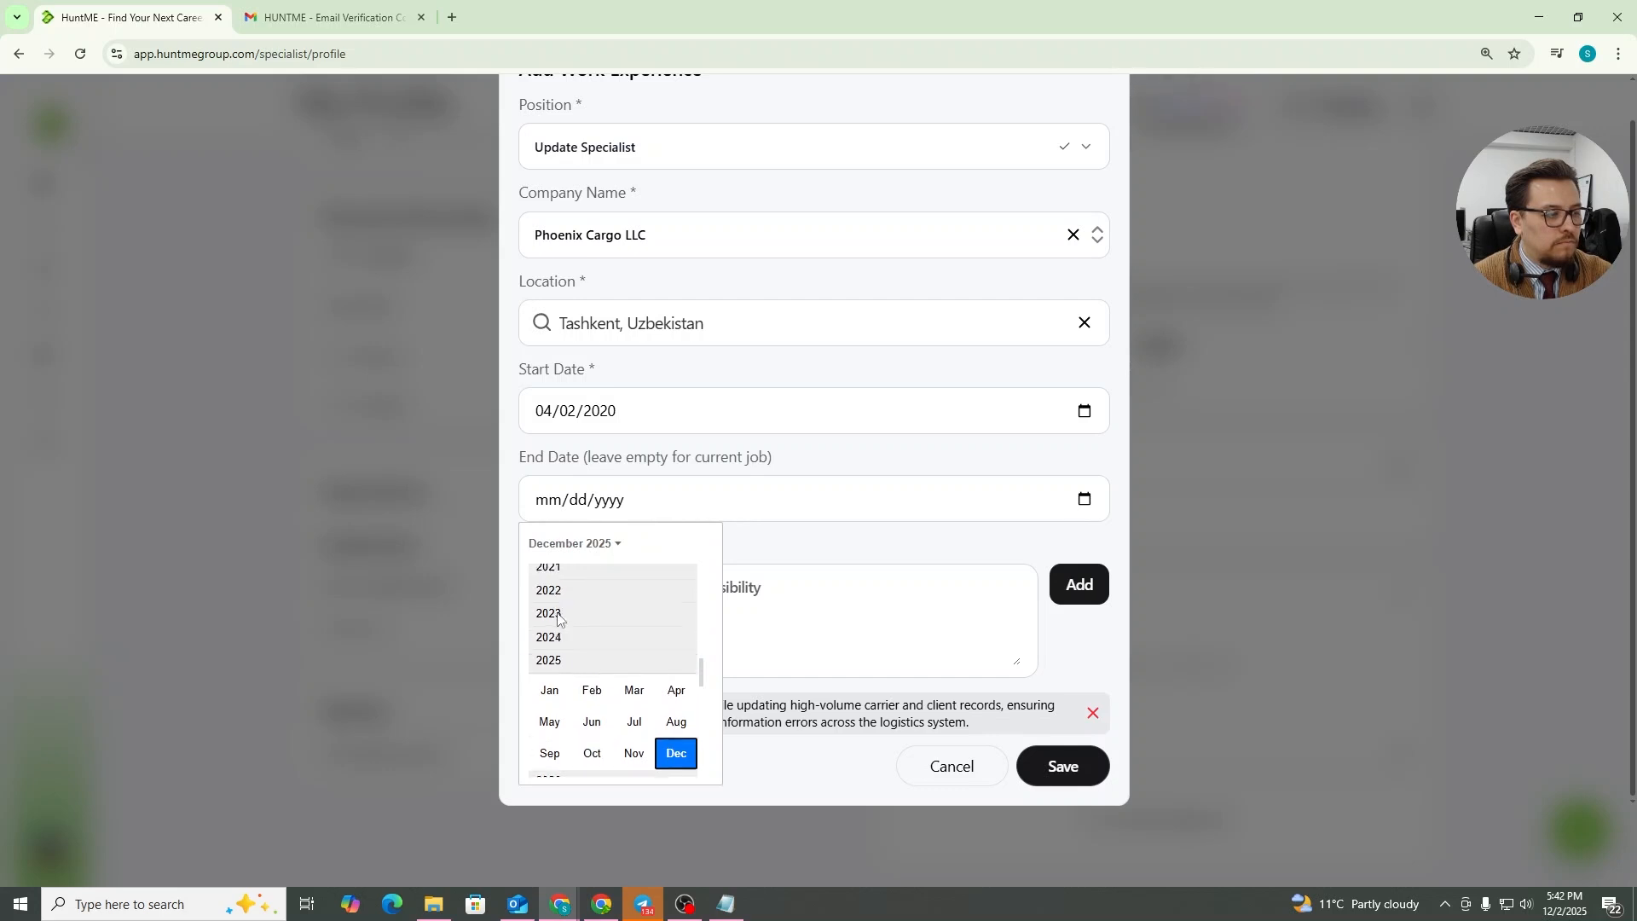
pyautogui.click(570, 587)
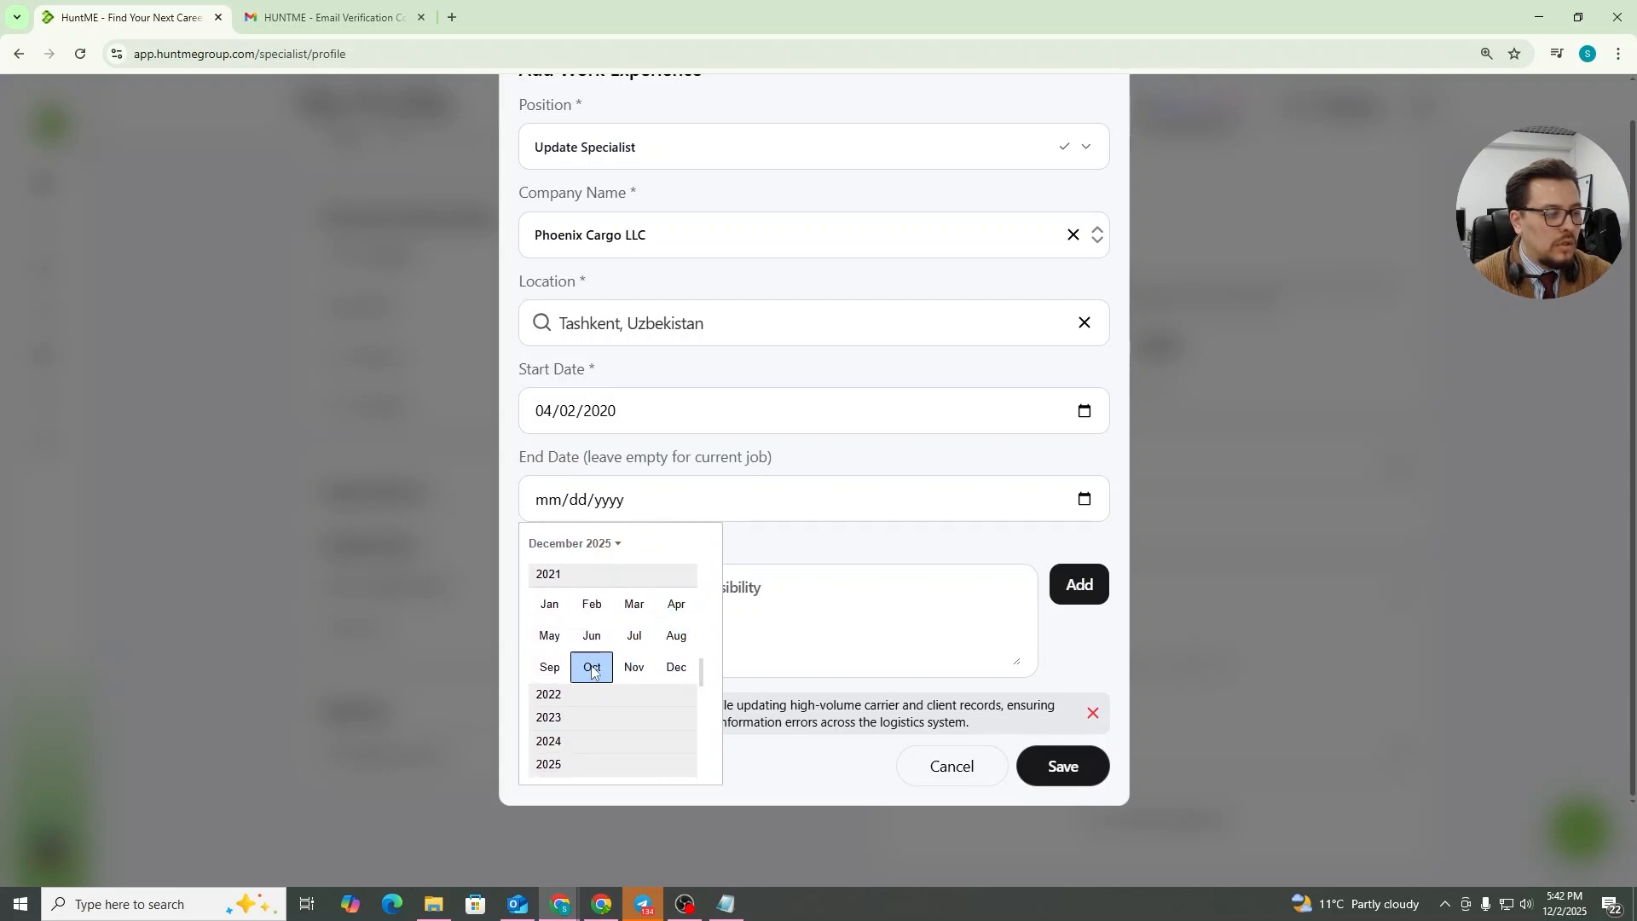
pyautogui.click(550, 668)
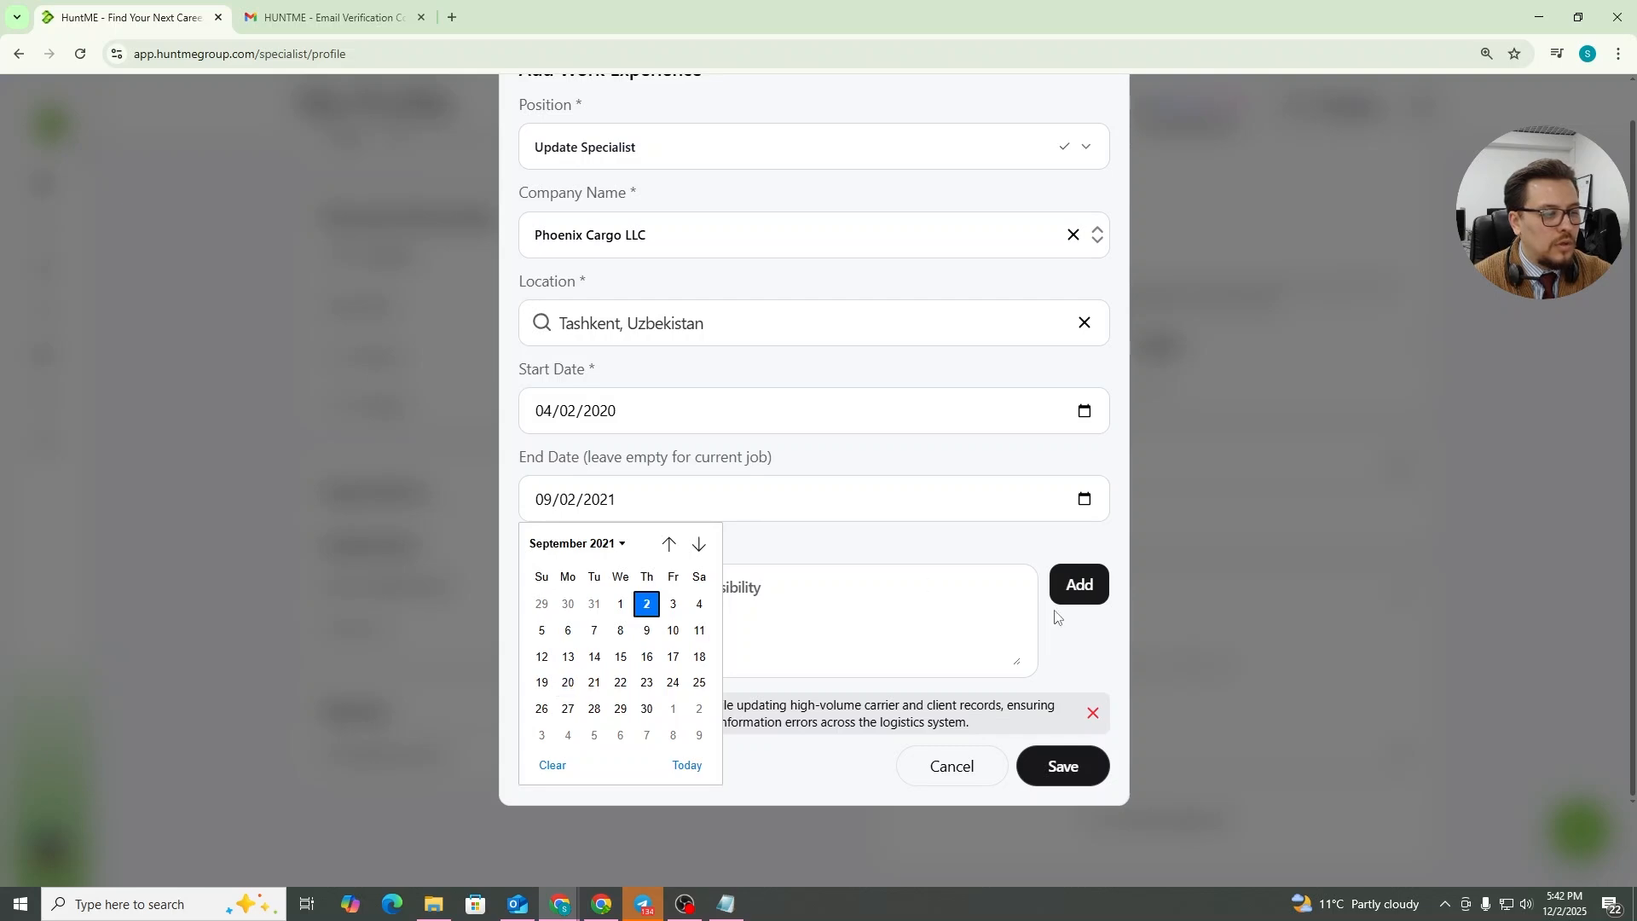
pyautogui.click(1070, 539)
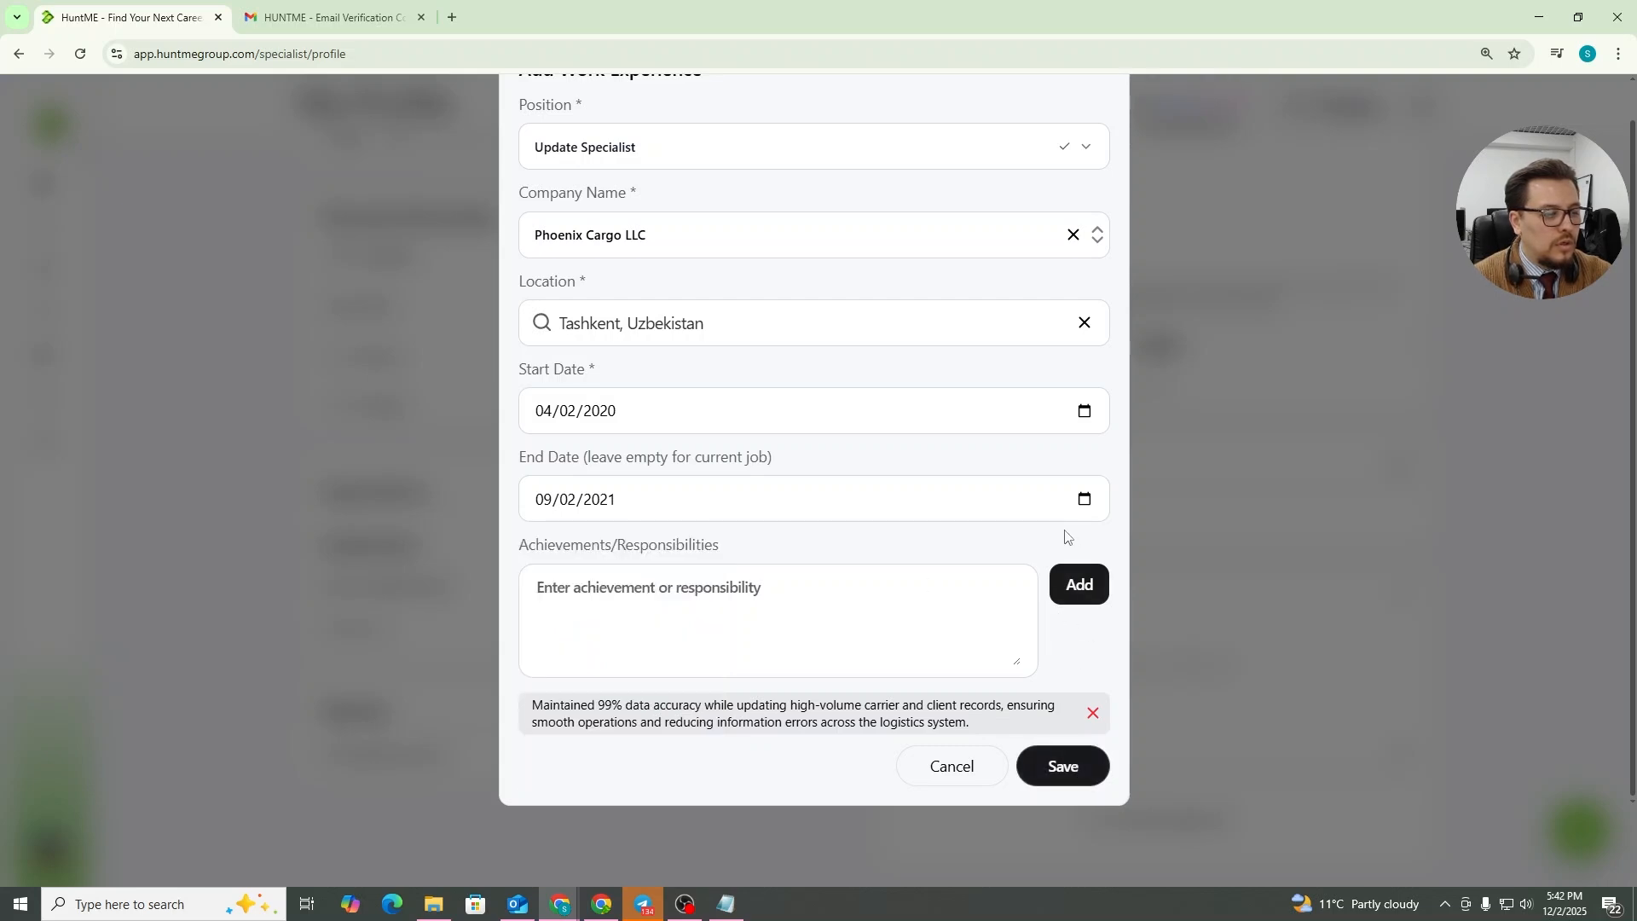
pyautogui.click(1081, 770)
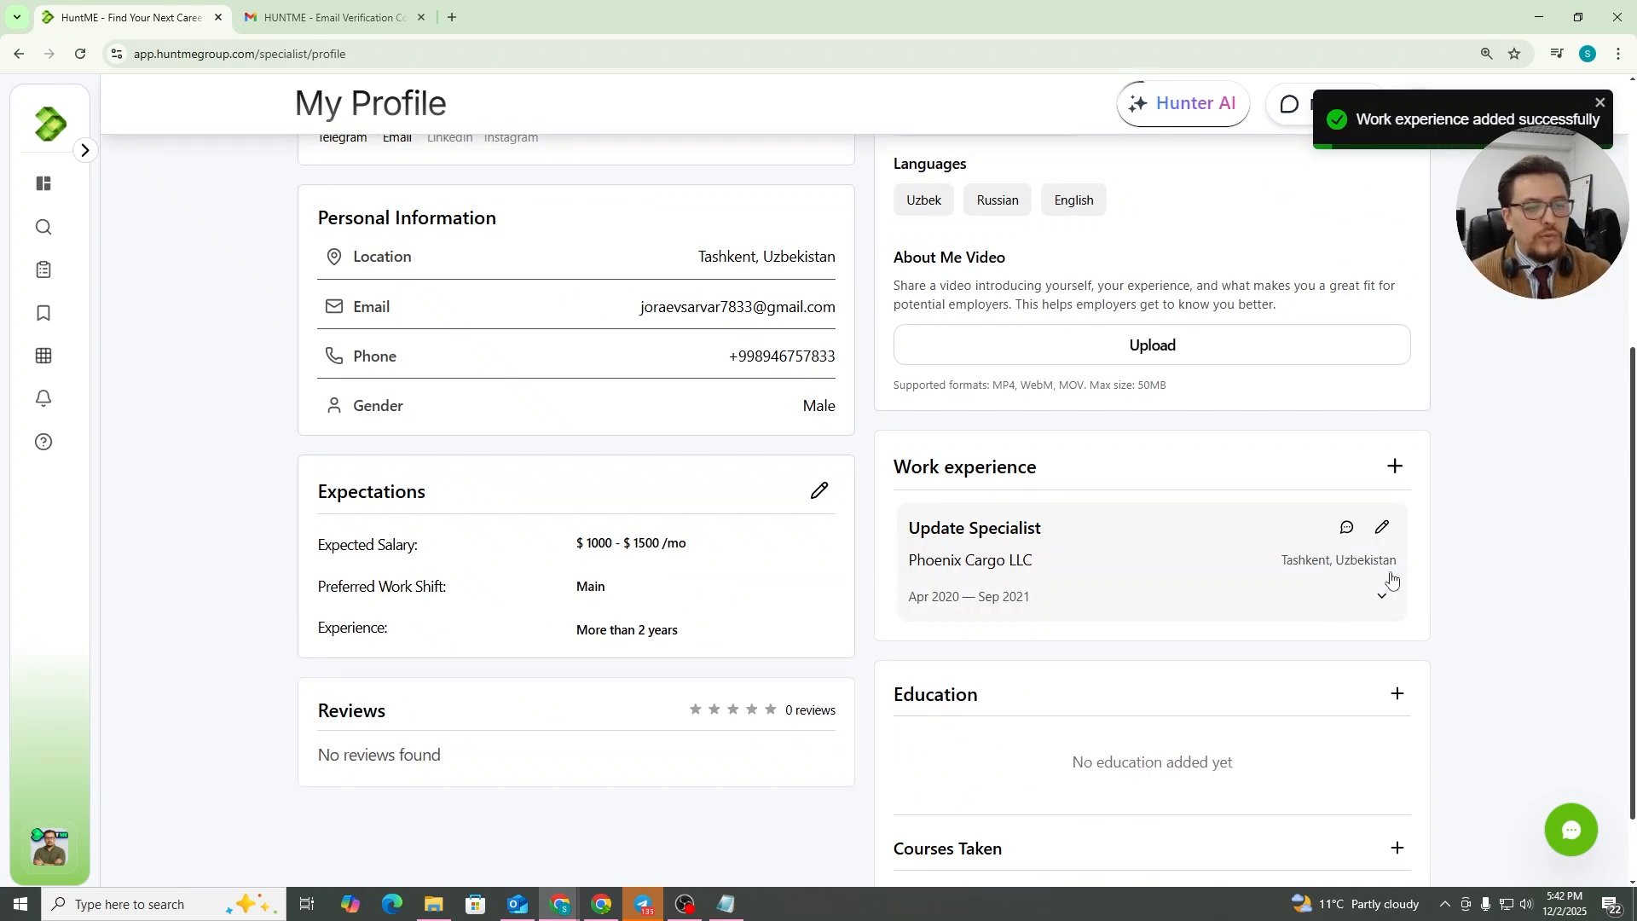
pyautogui.click(1397, 467)
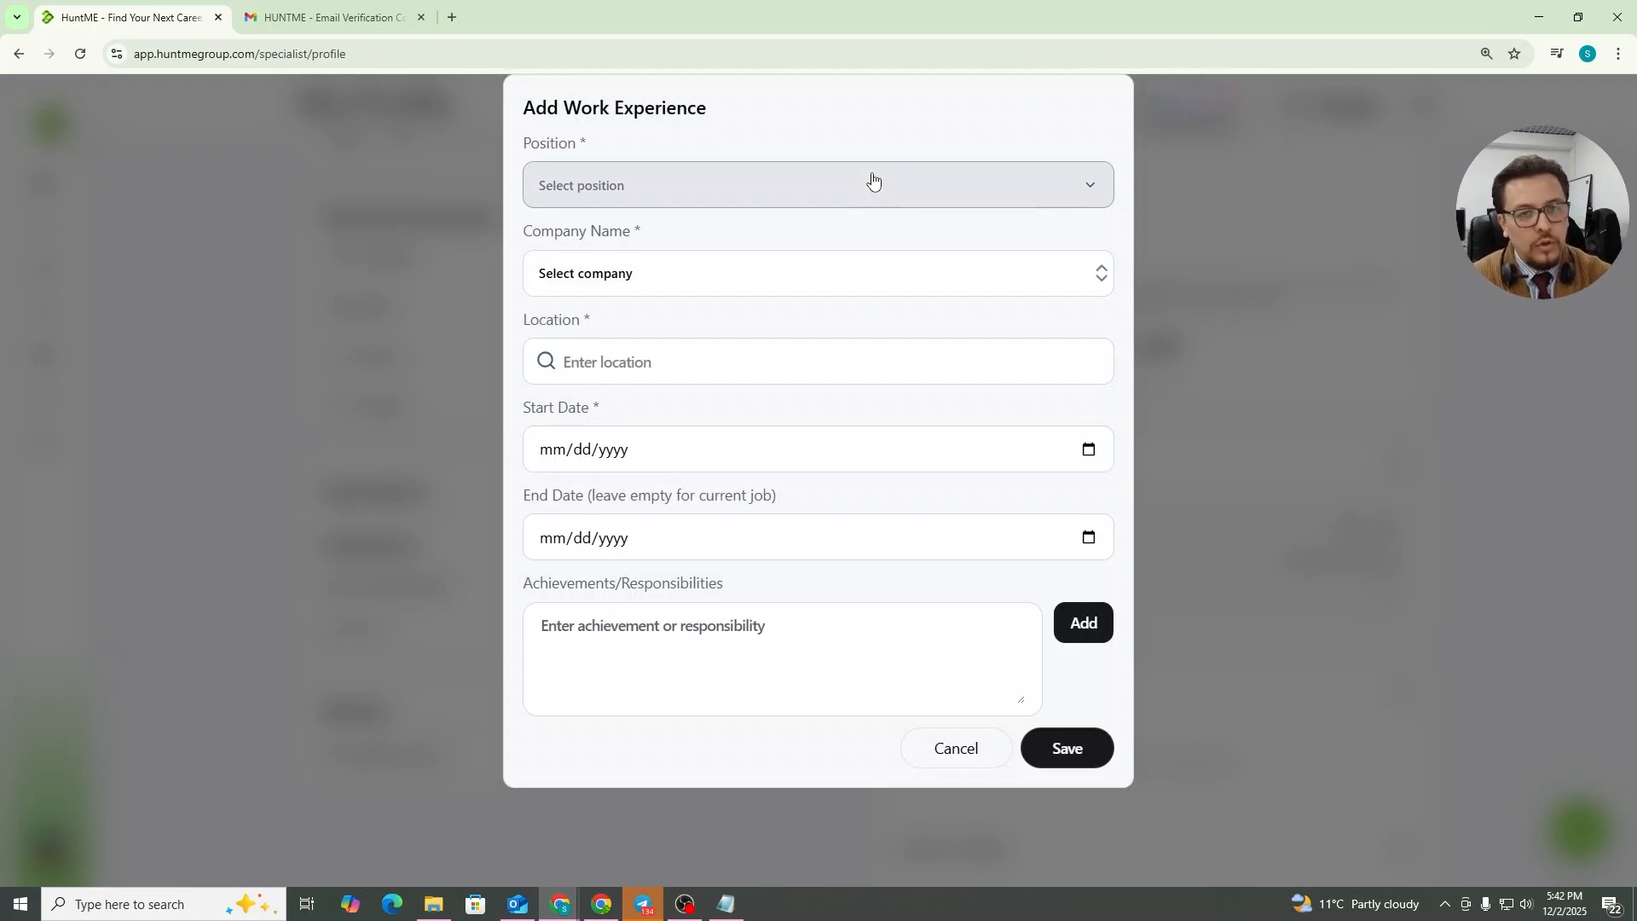
pyautogui.click(970, 755)
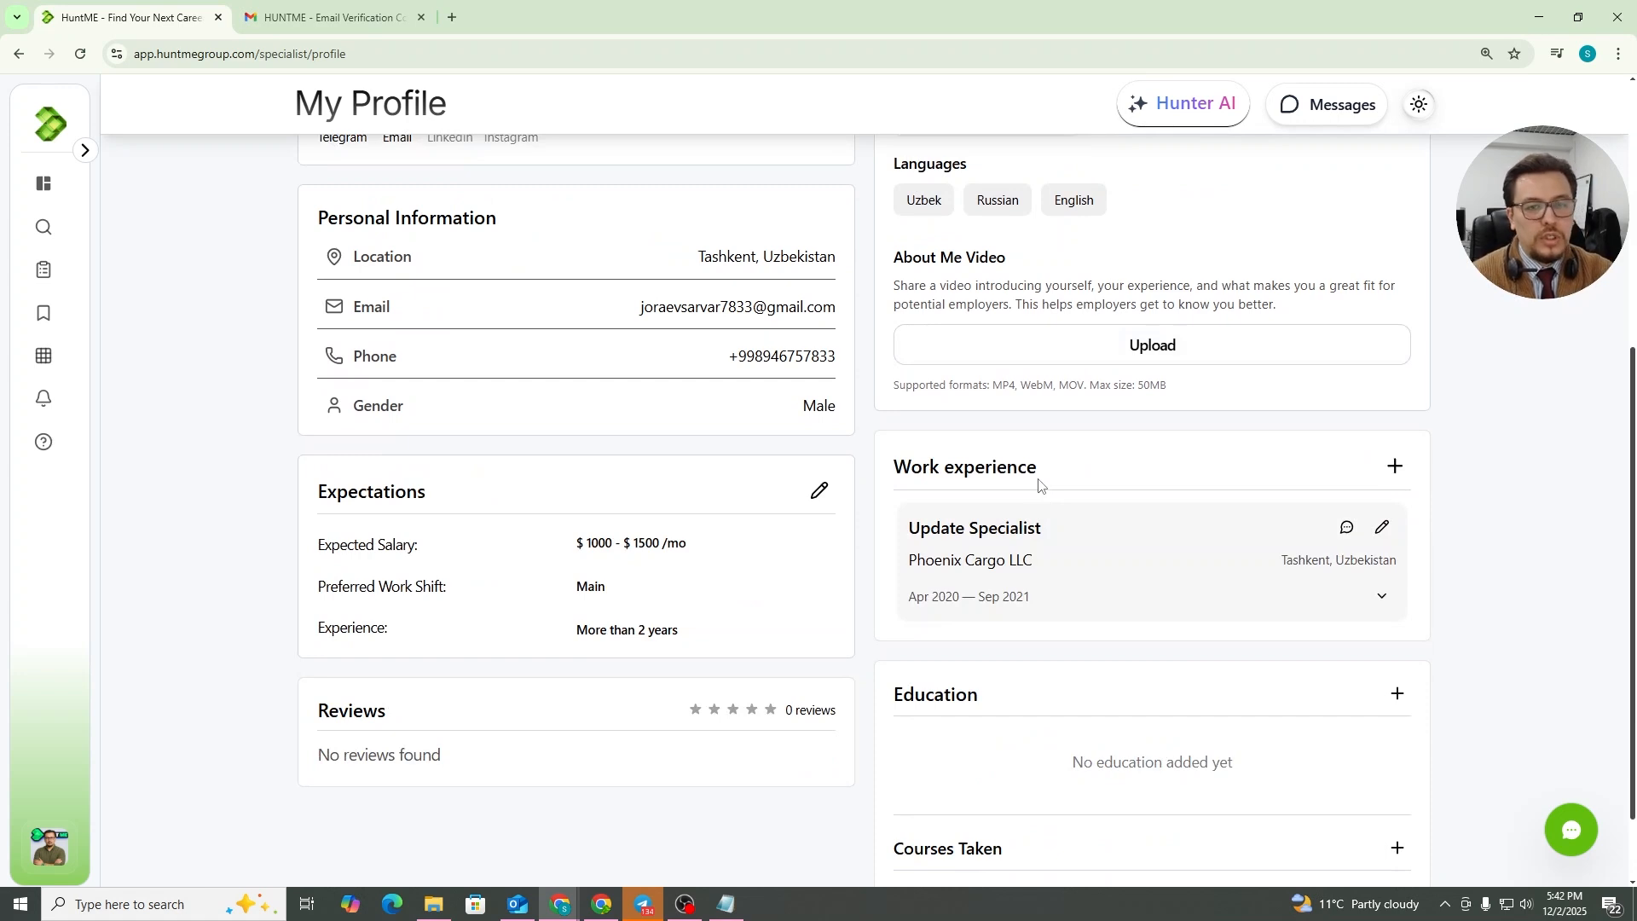
pyautogui.scroll(-1, 603, 731)
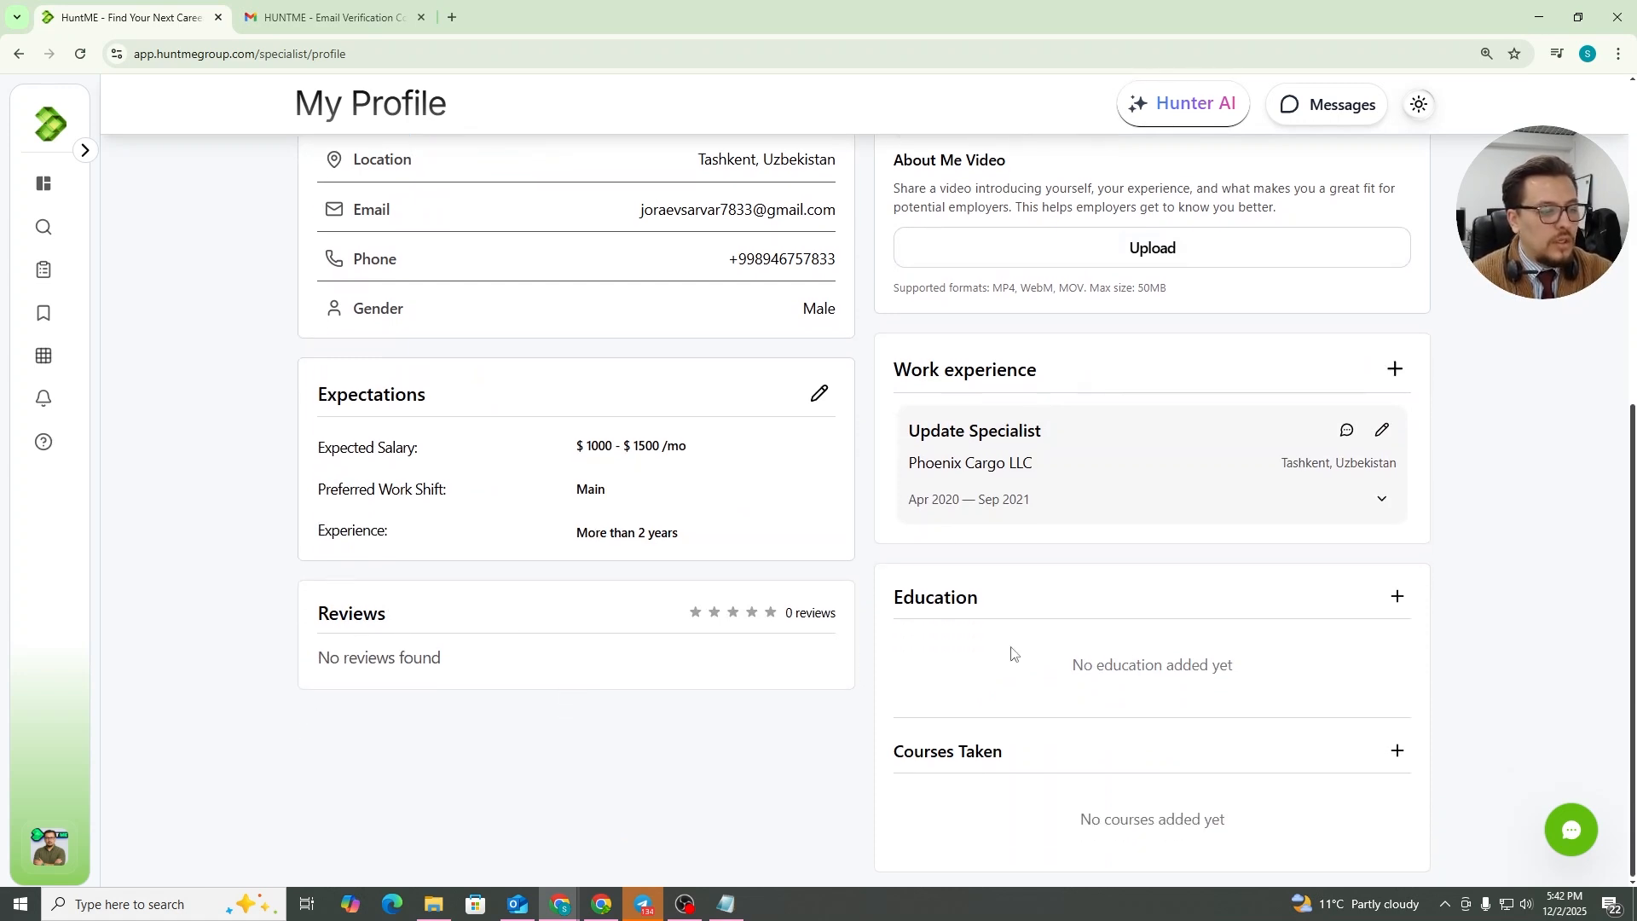
pyautogui.click(1397, 596)
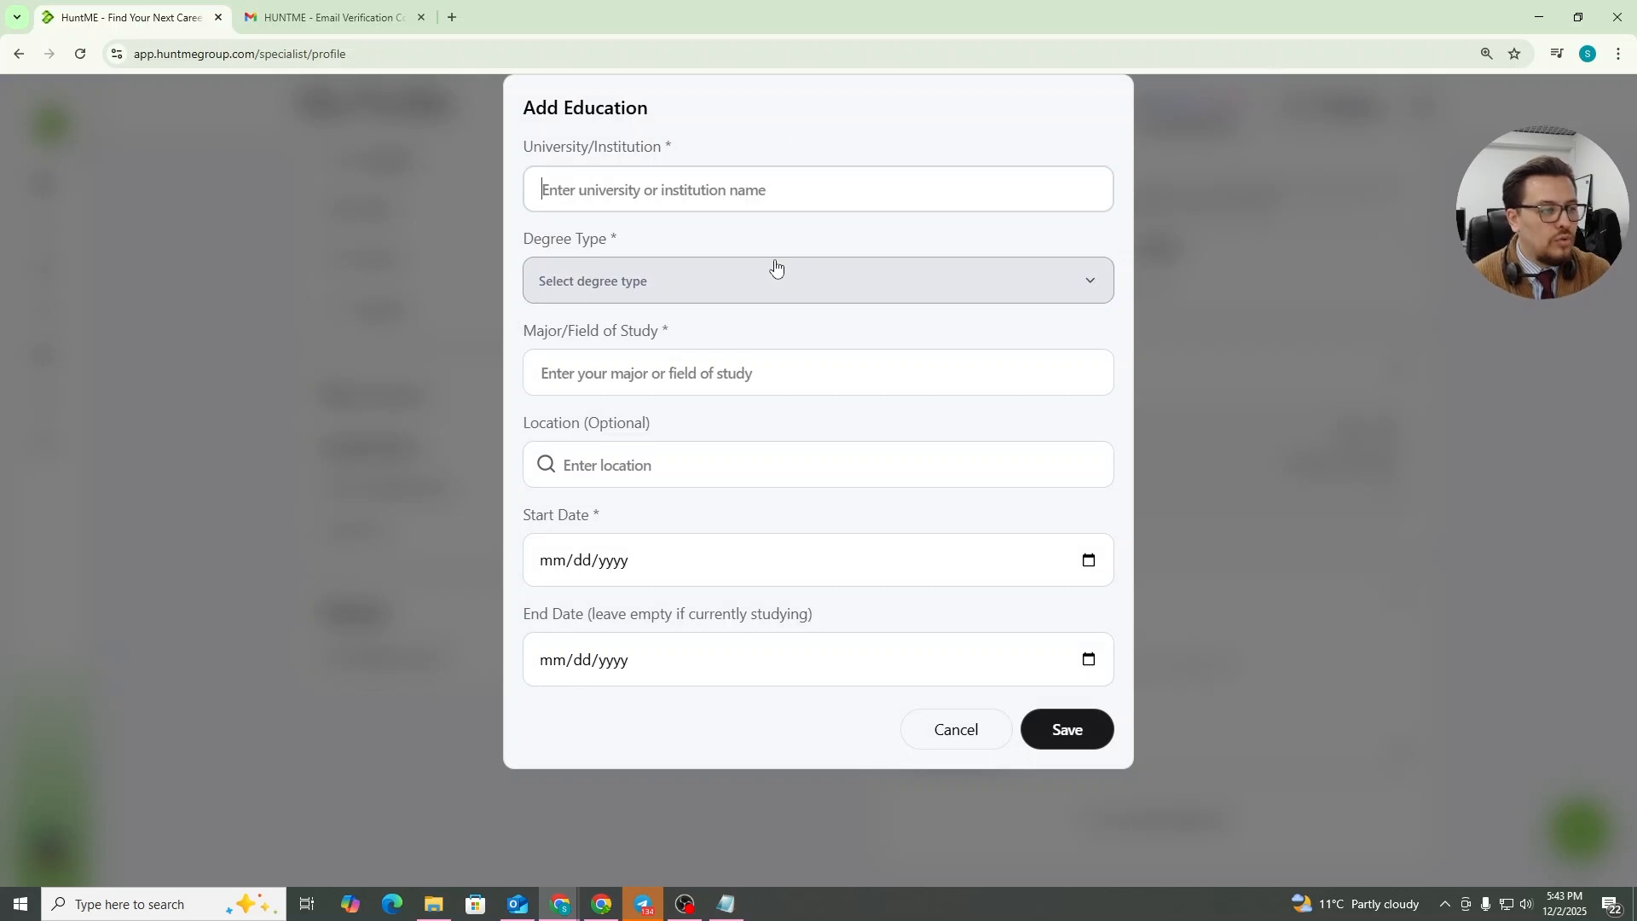
pyautogui.click(979, 735)
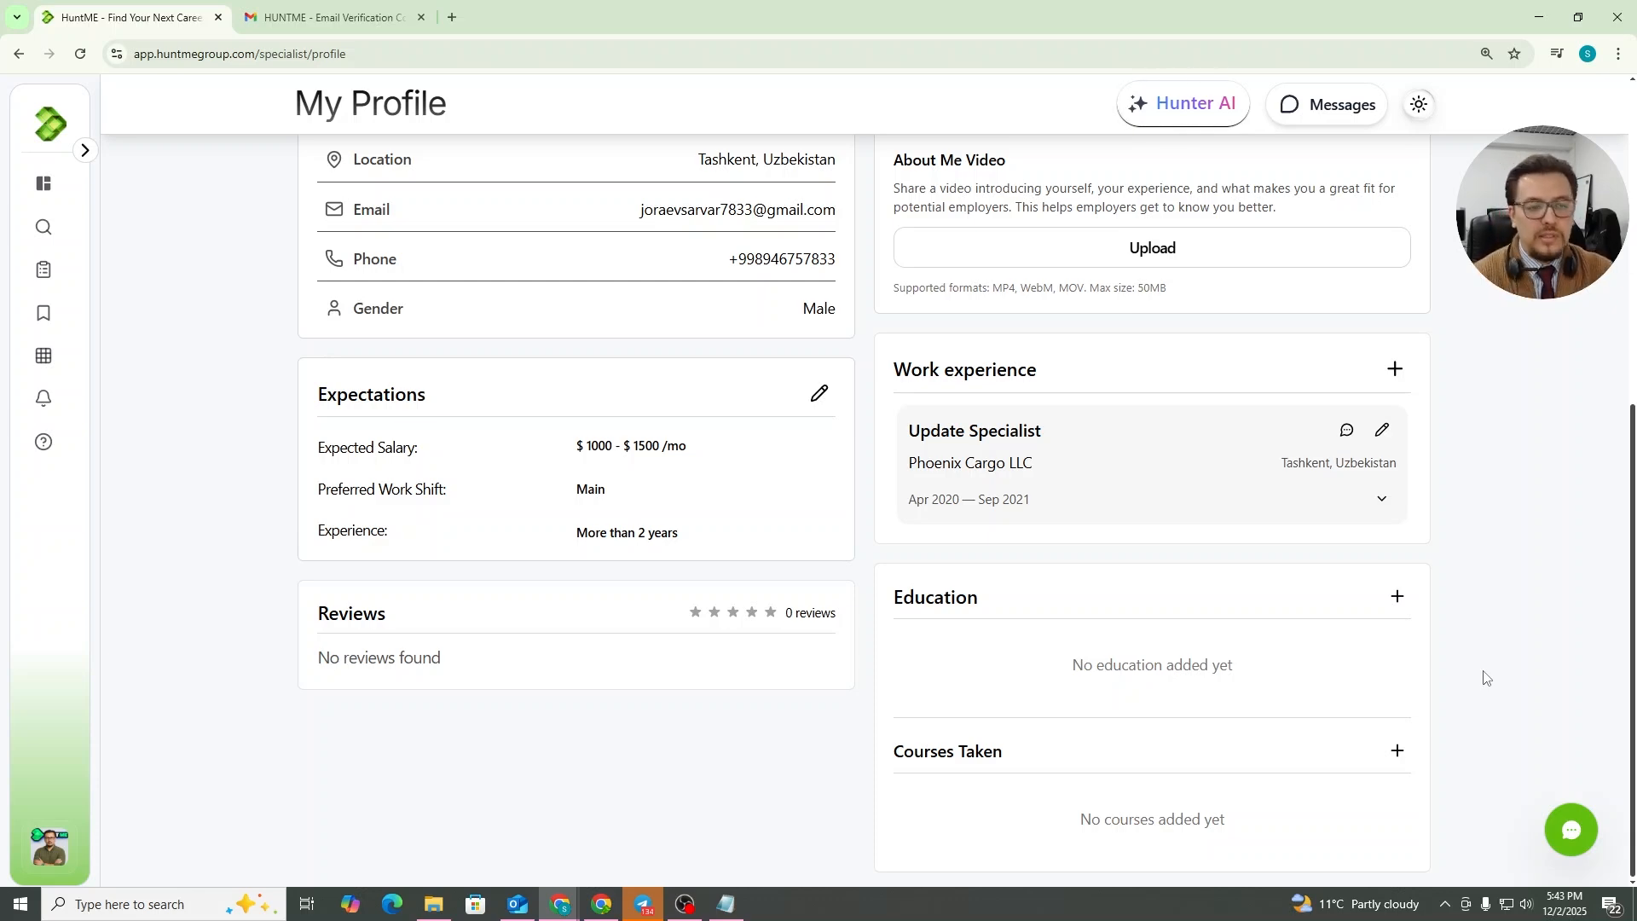
pyautogui.scroll(6, 1281, 620)
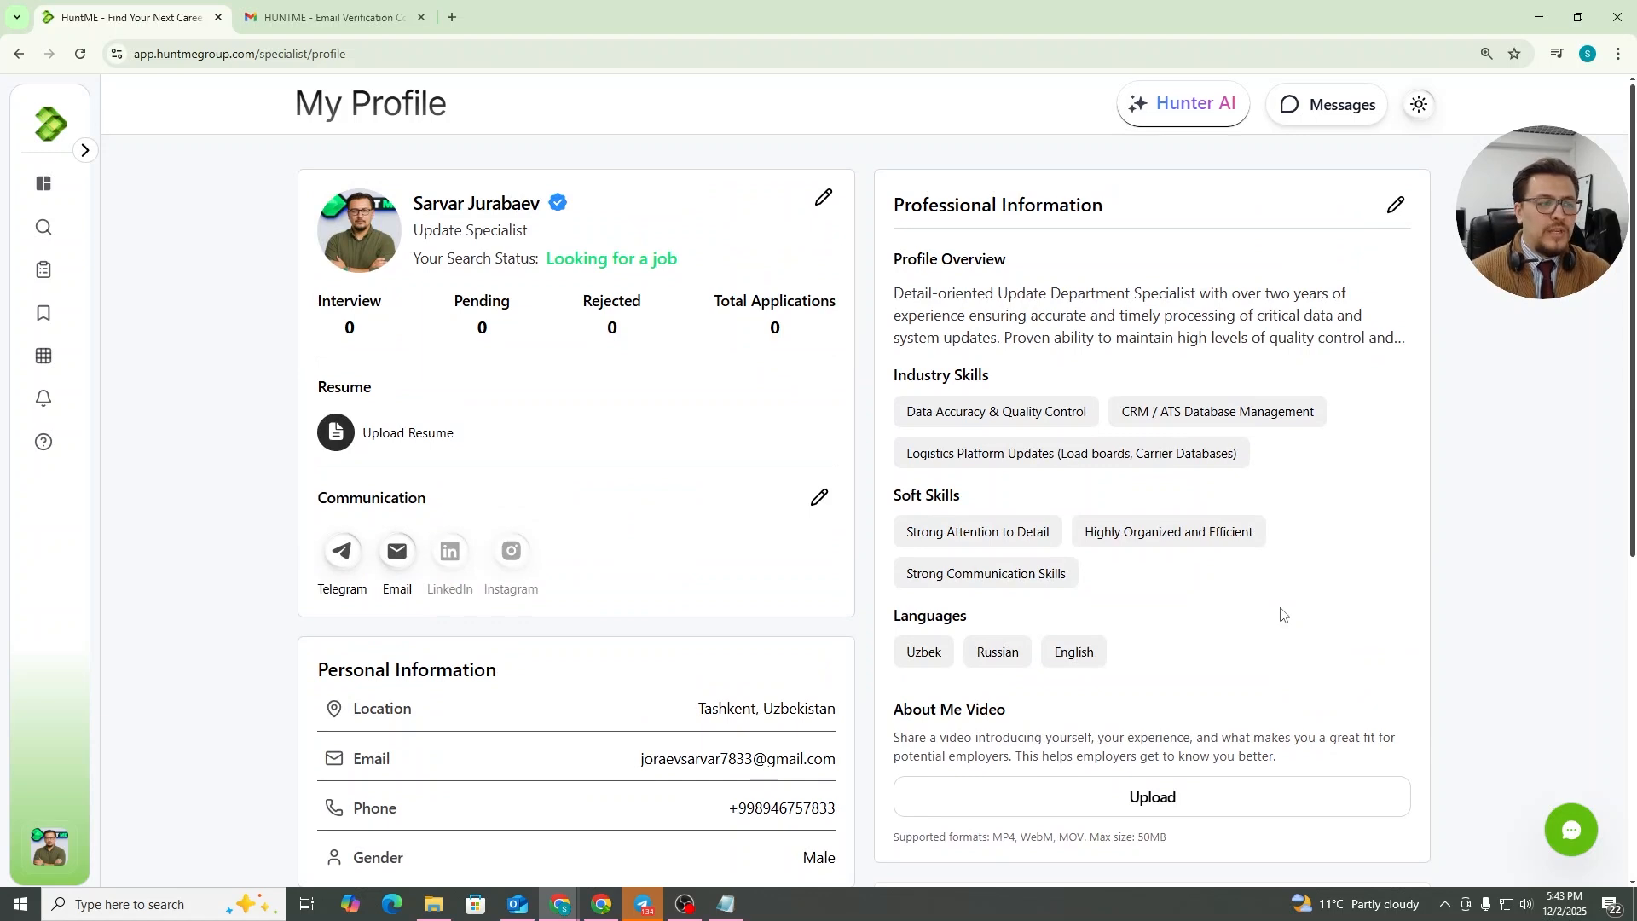